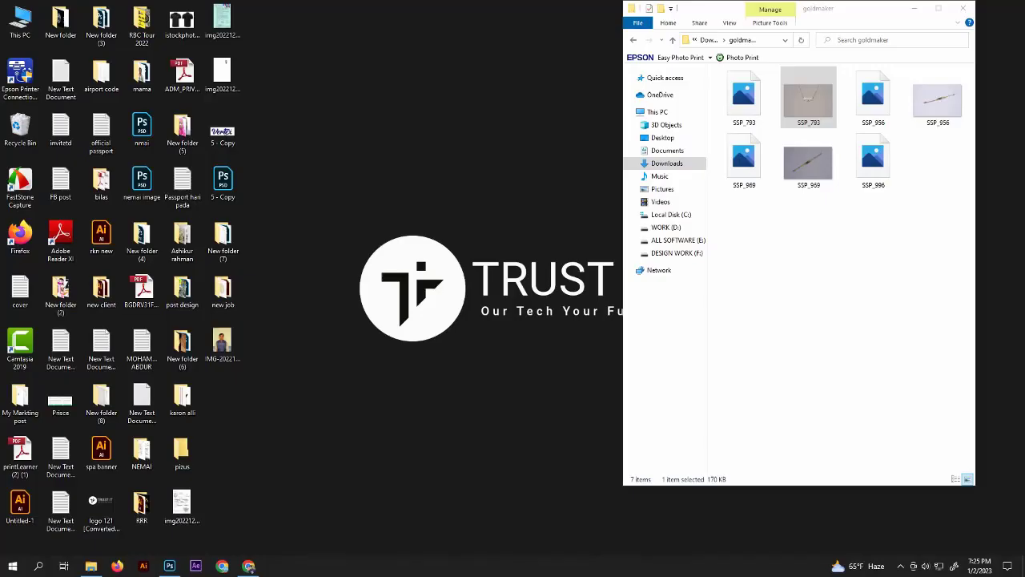
# Step: Bring Photoshop forward with SSP_753.jpg, the gold Damian necklace on grey, showing
pyautogui.click(170, 566)
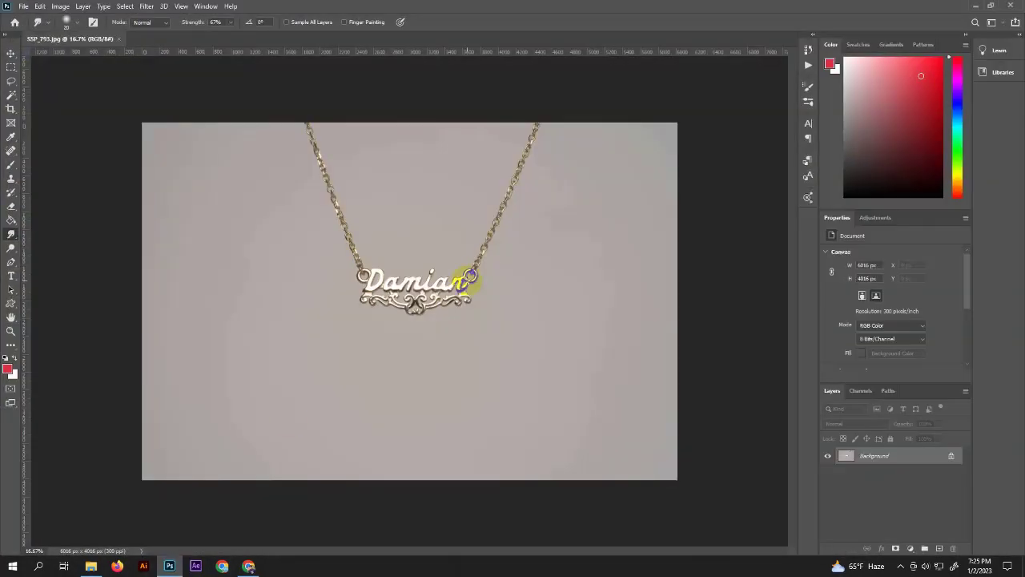
# Step: Duplicate the Background layer and place a new Layer 1 beneath the Background copy
pyautogui.moveTo(880, 457); pyautogui.dragTo(940, 549)
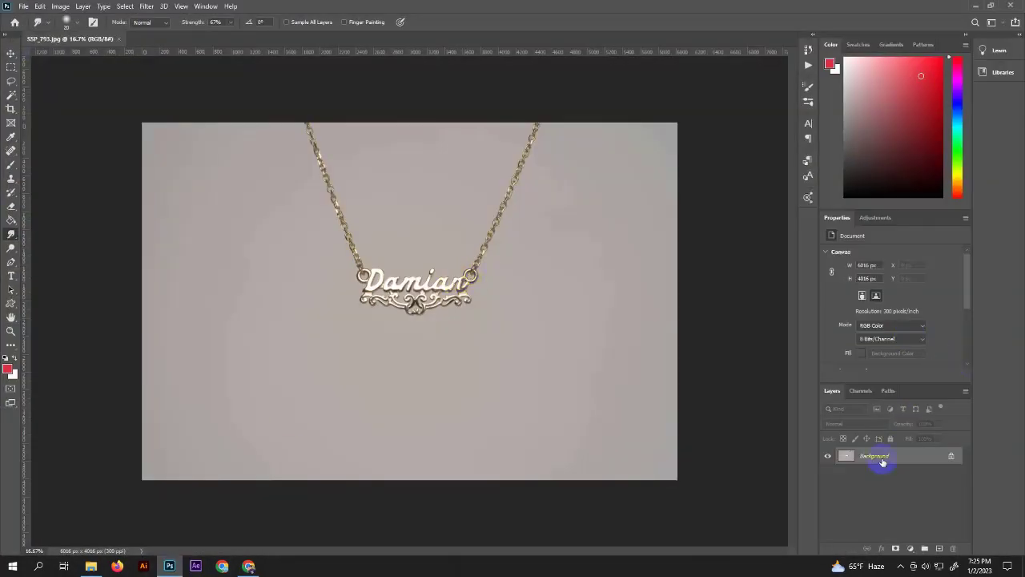
pyautogui.click(940, 548)
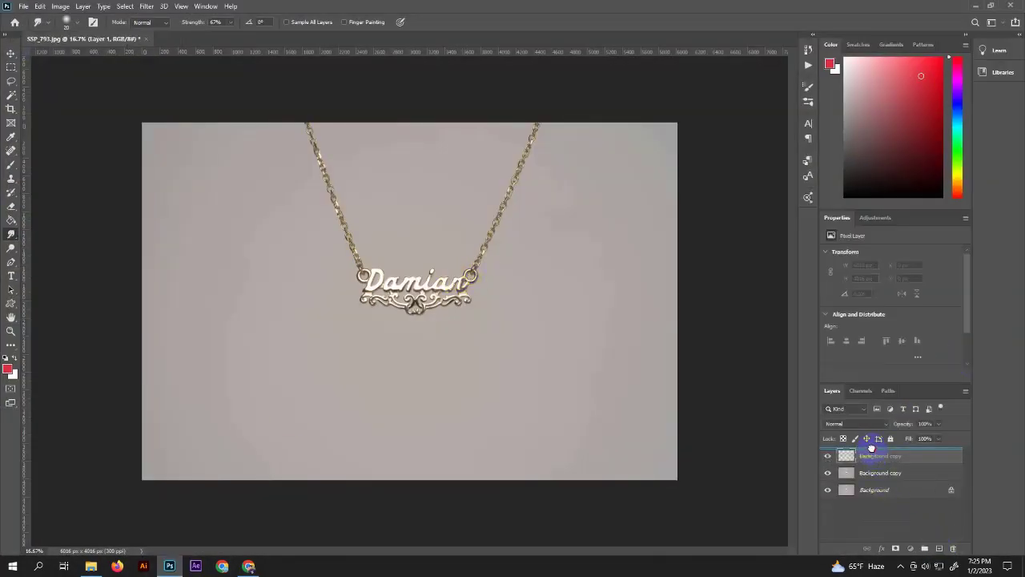
pyautogui.moveTo(876, 467); pyautogui.dragTo(865, 474)
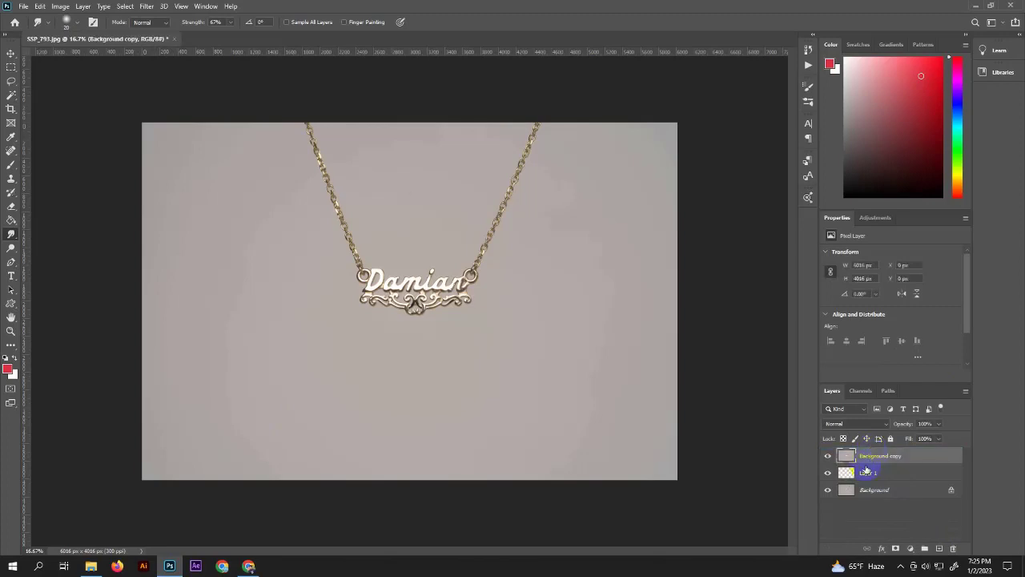
# Step: Fill Layer 1 with solid black, then make Background copy the active layer
pyautogui.click(15, 220)
pyautogui.click(8, 368)
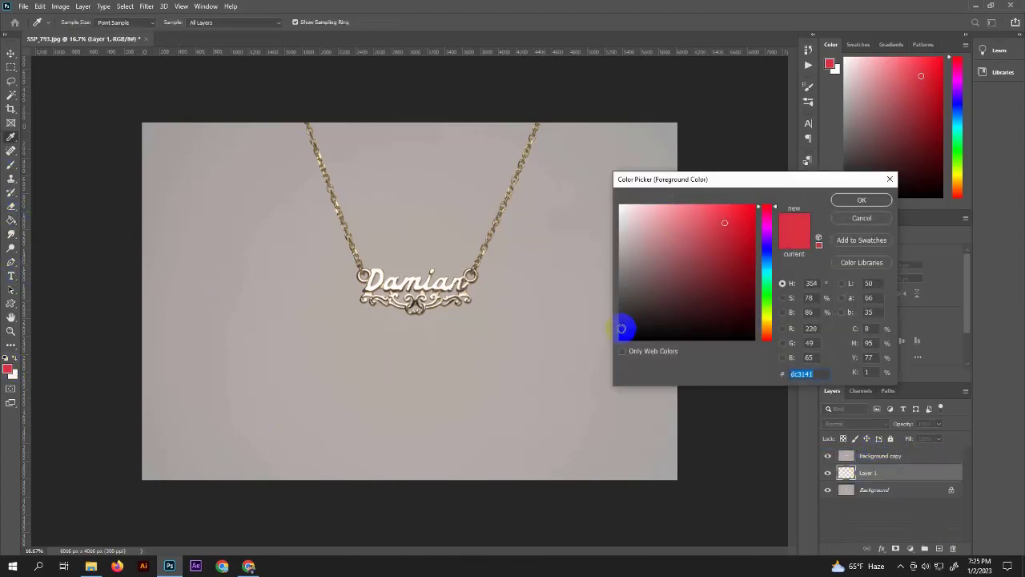
pyautogui.moveTo(621, 328); pyautogui.dragTo(599, 367)
pyautogui.click(872, 202)
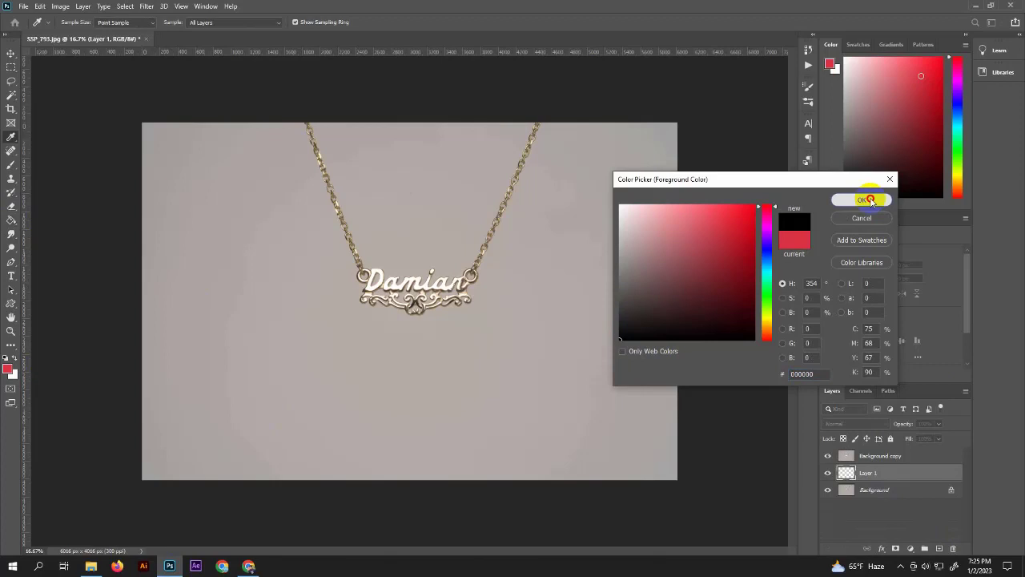
pyautogui.click(524, 254)
pyautogui.click(854, 455)
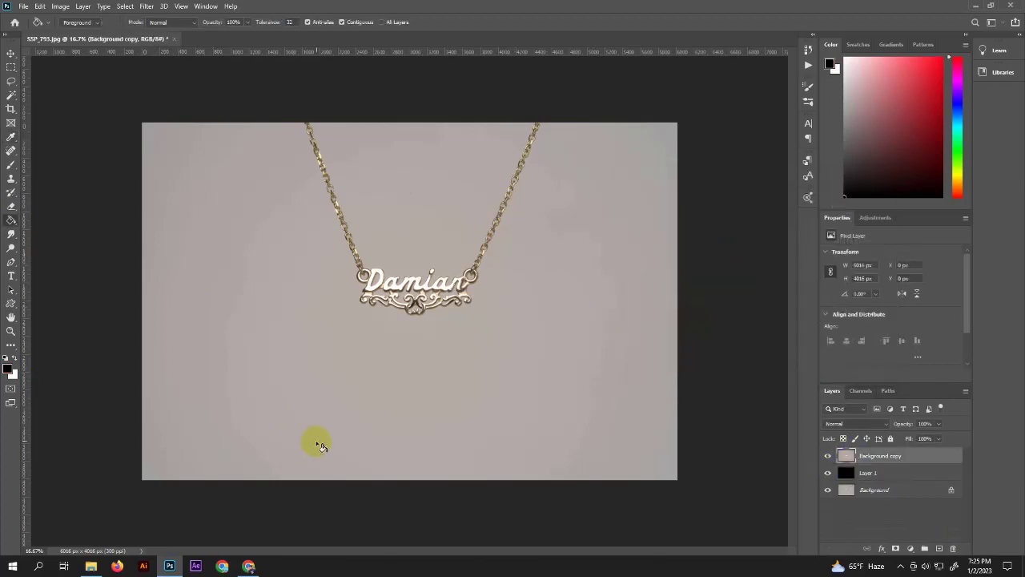
pyautogui.click(13, 263)
# Step: Zoom in and start the Pen path on the left chain's upper outer edge
pyautogui.scroll(4, 424, 295)
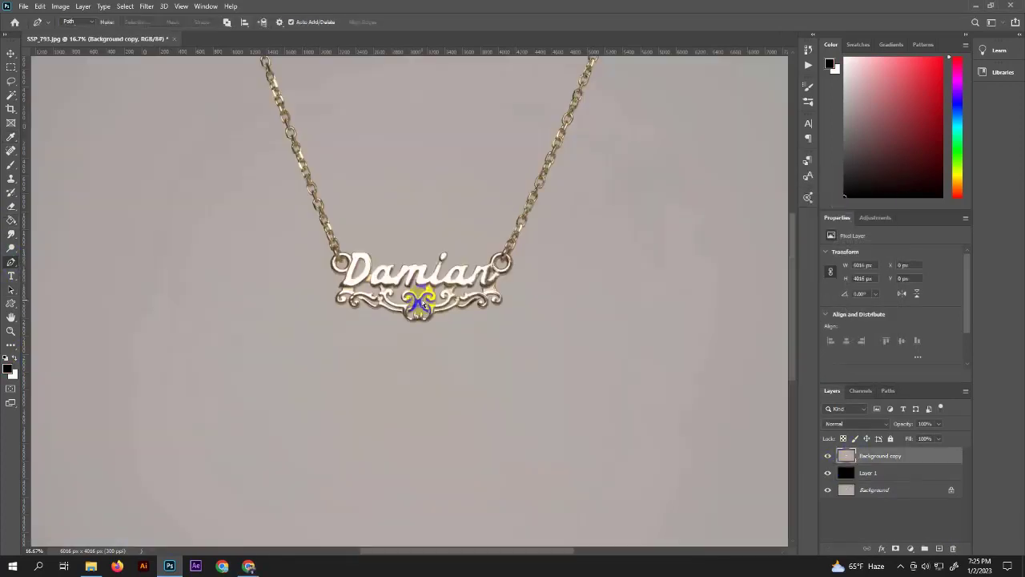
pyautogui.scroll(3, 331, 288)
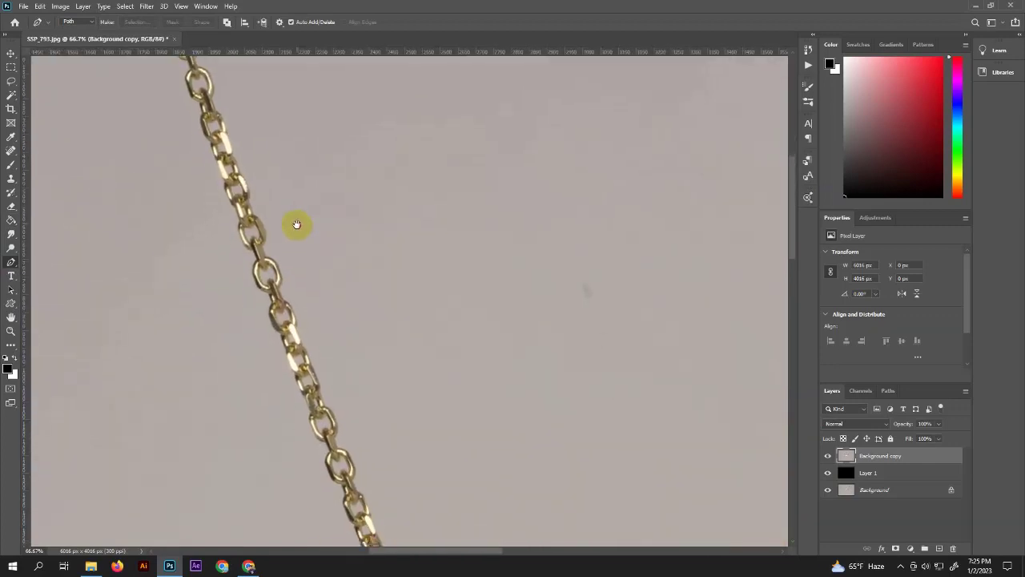
pyautogui.moveTo(267, 139)
pyautogui.mouseDown()
pyautogui.moveTo(295, 192)
pyautogui.moveTo(293, 238)
pyautogui.mouseUp()
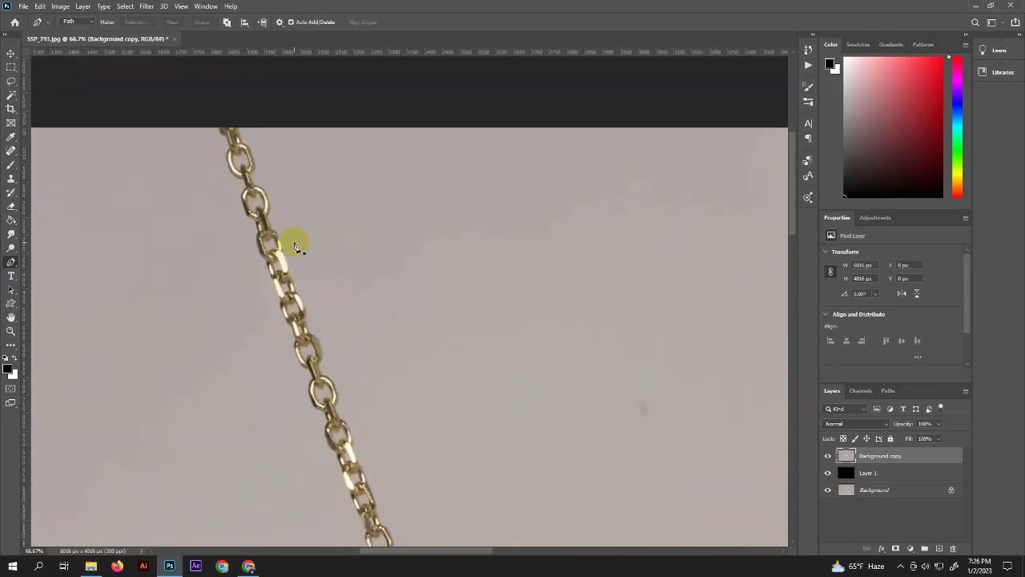
pyautogui.scroll(3, 465, 252)
pyautogui.moveTo(264, 173)
pyautogui.mouseDown()
pyautogui.moveTo(303, 230)
pyautogui.moveTo(274, 192)
pyautogui.mouseUp()
pyautogui.scroll(-3, 273, 210)
pyautogui.moveTo(327, 265); pyautogui.dragTo(259, 160)
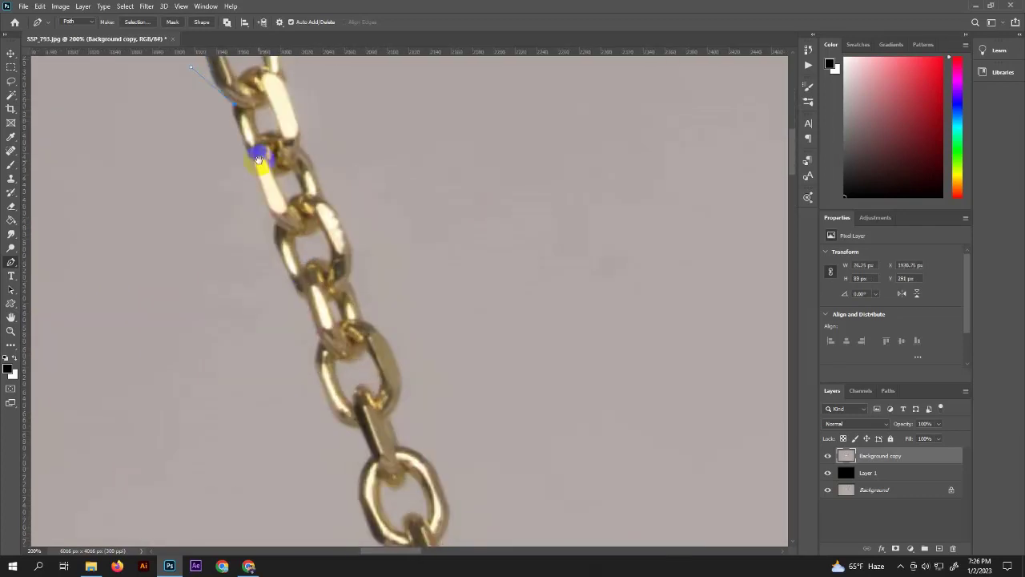
pyautogui.scroll(-3, 280, 227)
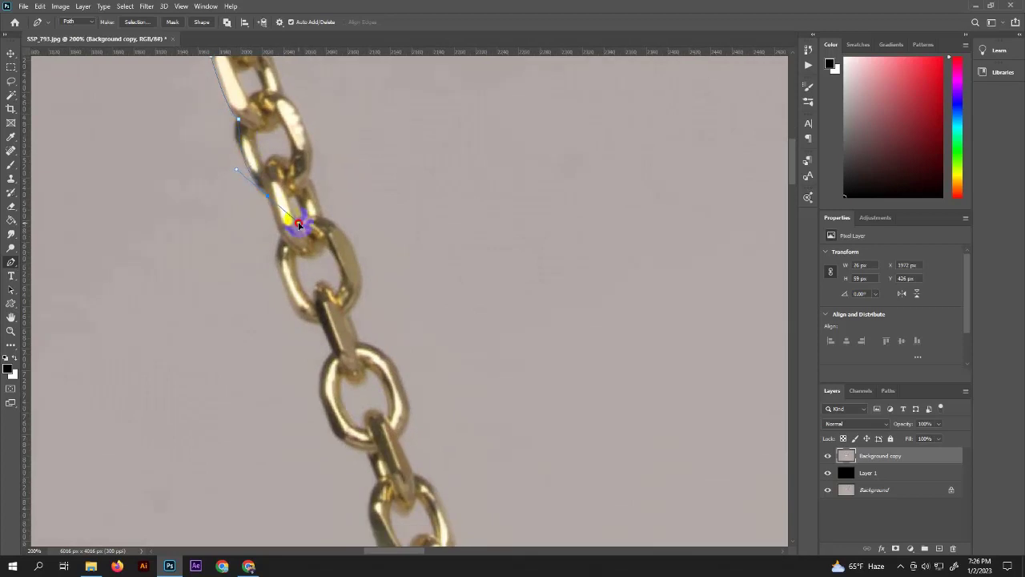
pyautogui.scroll(-3, 284, 232)
pyautogui.moveTo(273, 225)
pyautogui.mouseDown()
pyautogui.moveTo(325, 249)
pyautogui.moveTo(212, 186)
pyautogui.moveTo(216, 169)
pyautogui.moveTo(181, 128)
pyautogui.mouseUp()
pyautogui.scroll(-1, 289, 254)
# Step: Extend the path down the chain's outer edge to the ring beside the D
pyautogui.moveTo(238, 229); pyautogui.dragTo(176, 189)
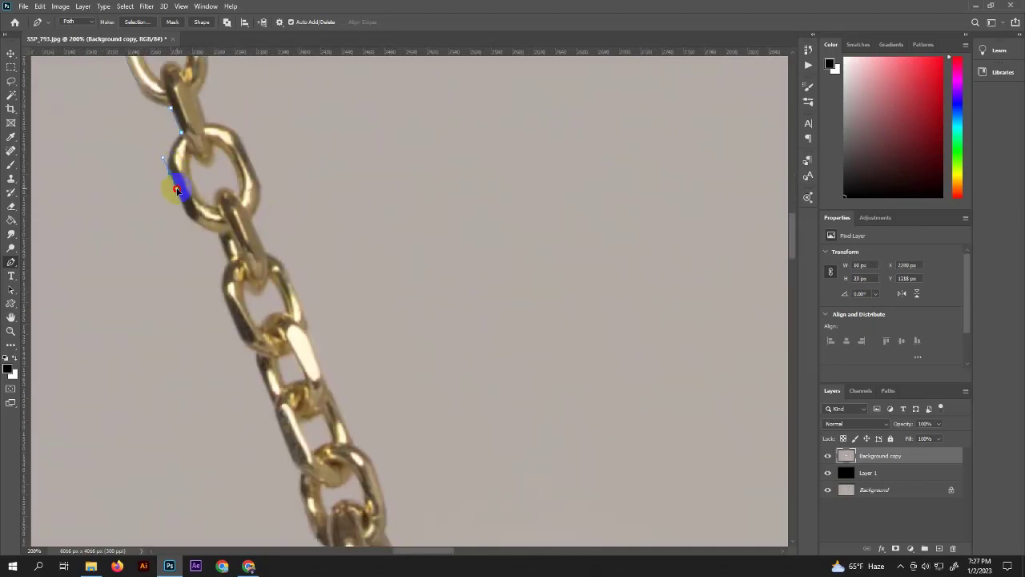
pyautogui.click(221, 231)
pyautogui.moveTo(222, 264); pyautogui.dragTo(206, 242)
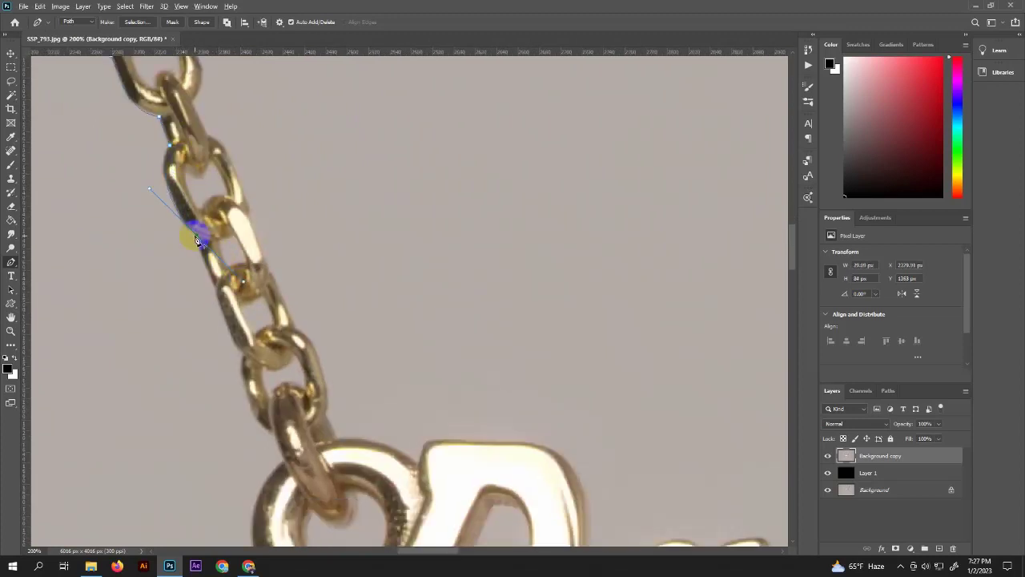
pyautogui.moveTo(217, 295); pyautogui.dragTo(193, 225)
pyautogui.click(217, 287)
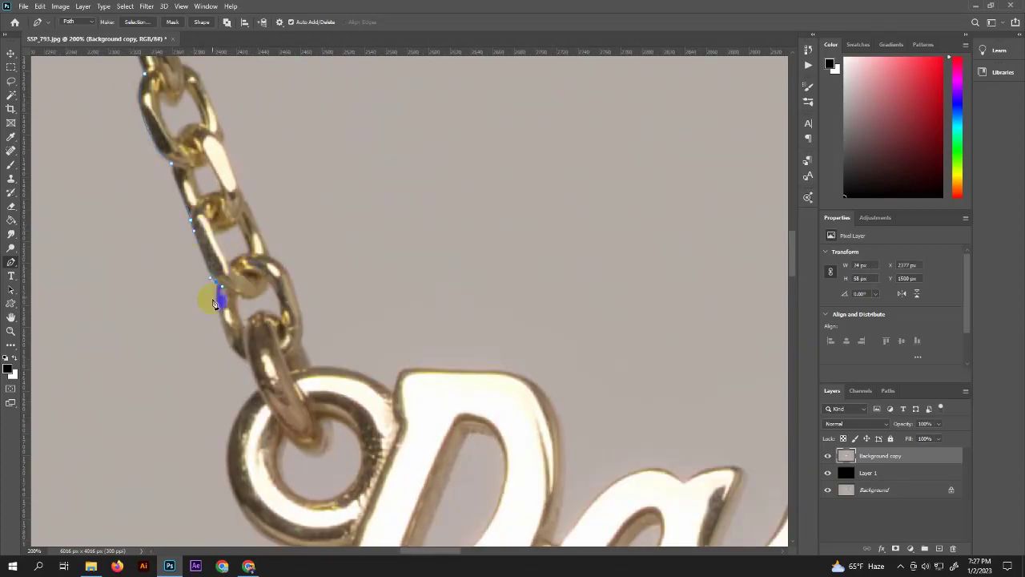
pyautogui.moveTo(215, 302)
pyautogui.mouseDown()
pyautogui.moveTo(204, 257)
pyautogui.moveTo(210, 266)
pyautogui.mouseUp()
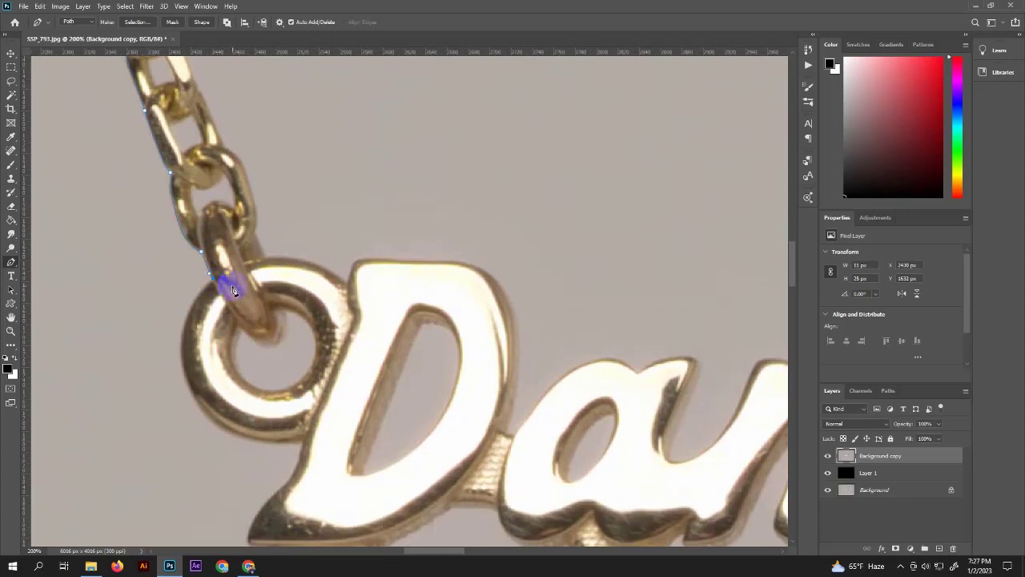
pyautogui.scroll(-5, 233, 290)
# Step: Trace around the ring and the D's lower-left tip into the first swirl
pyautogui.click(188, 272)
pyautogui.click(203, 323)
pyautogui.moveTo(274, 328); pyautogui.dragTo(293, 331)
pyautogui.scroll(-5, 293, 332)
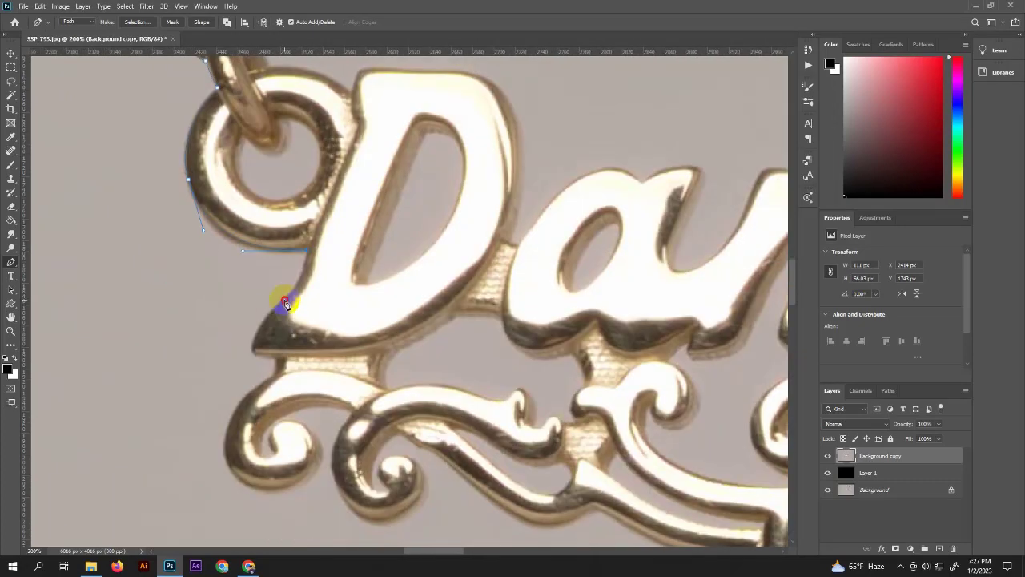
pyautogui.click(264, 319)
pyautogui.scroll(-3, 261, 320)
pyautogui.scroll(-3, 268, 307)
pyautogui.scroll(-2, 253, 238)
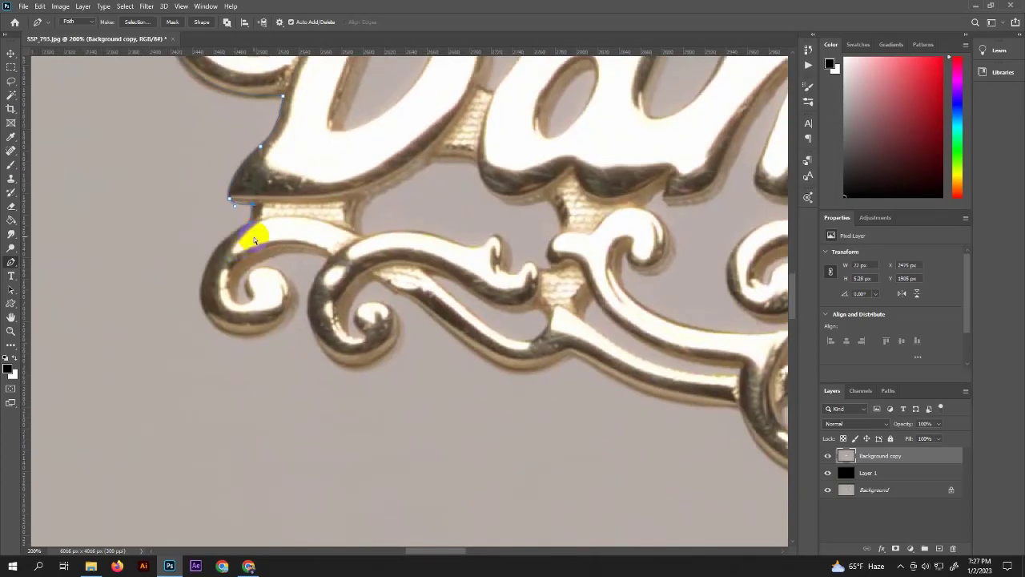
pyautogui.click(235, 233)
pyautogui.moveTo(240, 279); pyautogui.dragTo(237, 298)
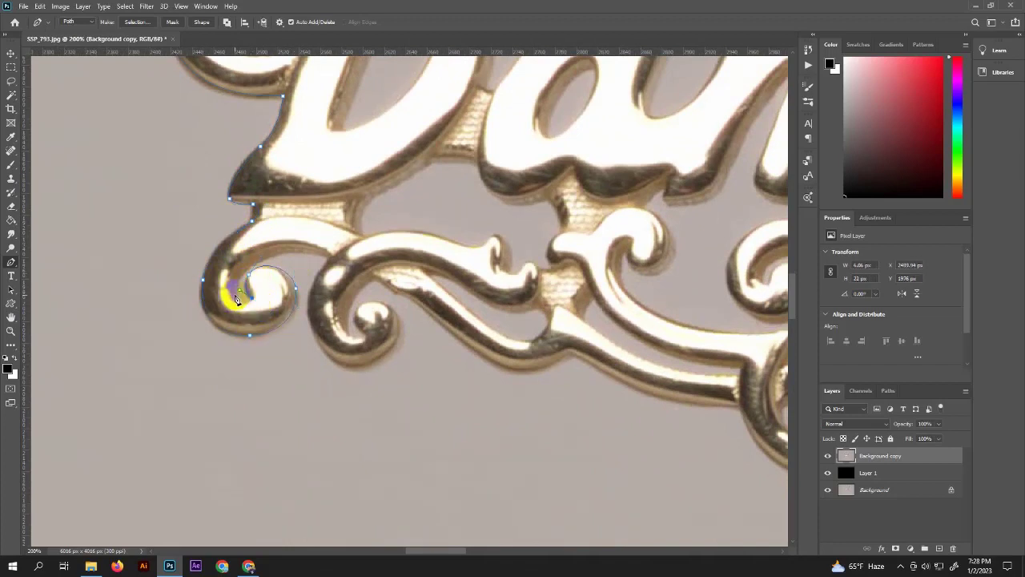
# Step: Continue the path along the lower scrollwork's edge beneath the central ornament
pyautogui.moveTo(334, 269); pyautogui.dragTo(308, 193)
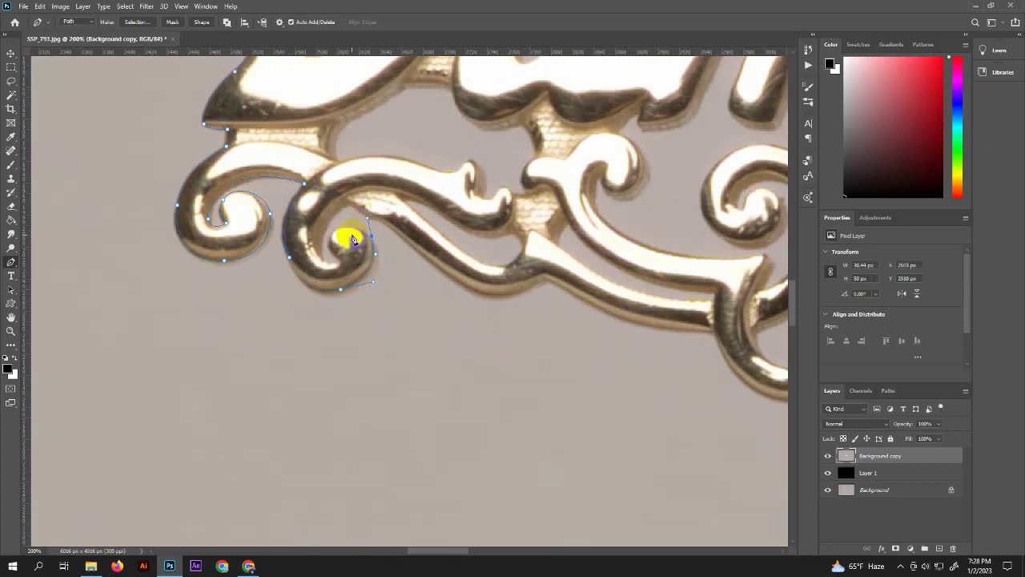
pyautogui.moveTo(333, 239); pyautogui.dragTo(326, 260)
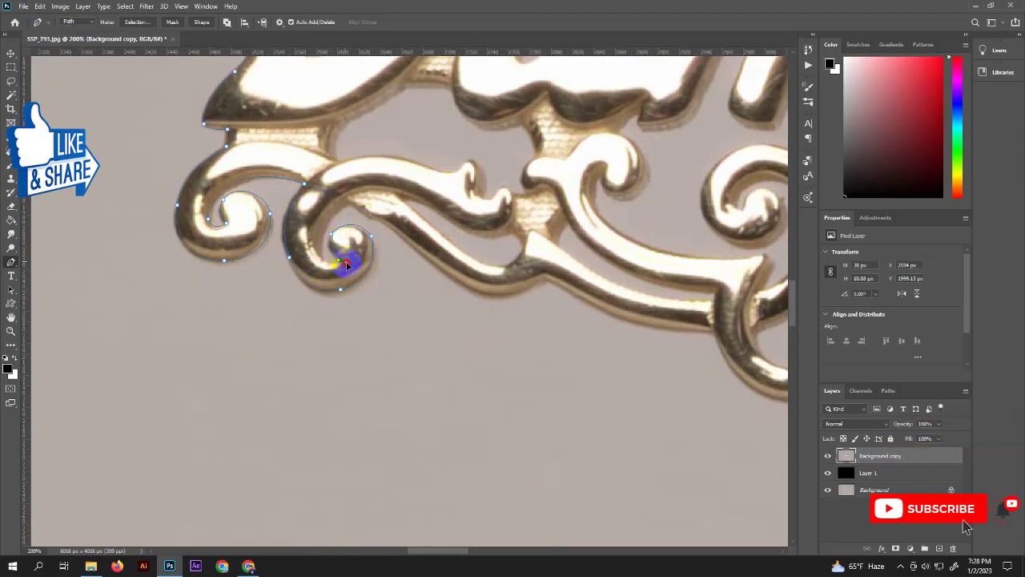
pyautogui.moveTo(353, 202); pyautogui.dragTo(428, 266)
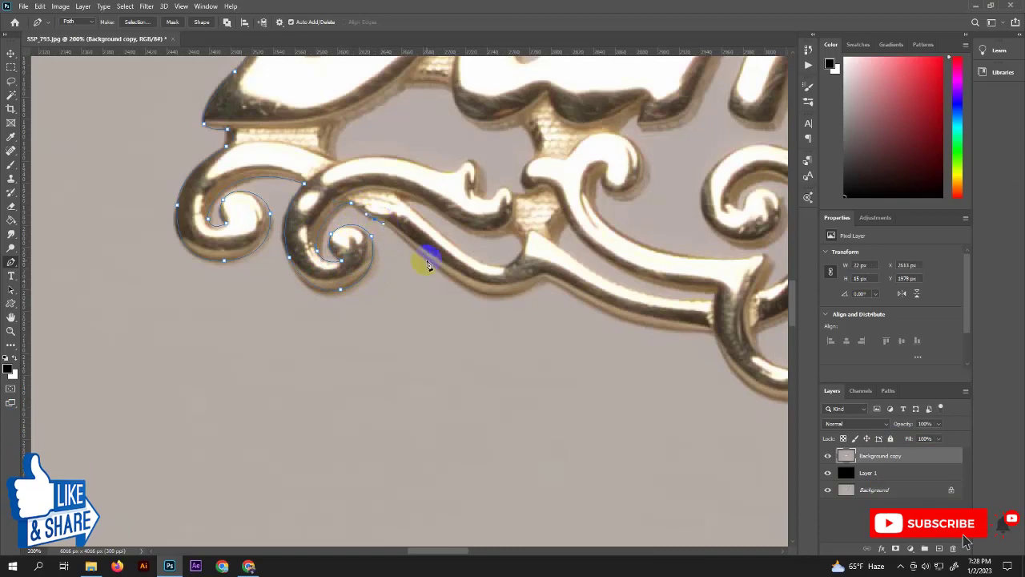
pyautogui.moveTo(521, 293); pyautogui.dragTo(543, 274)
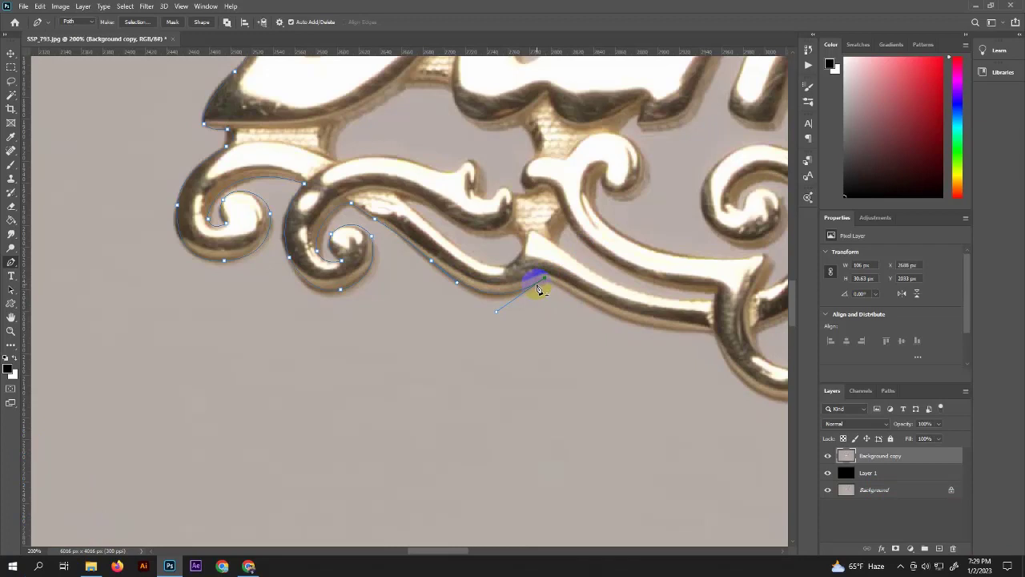
pyautogui.moveTo(538, 290); pyautogui.dragTo(213, 210)
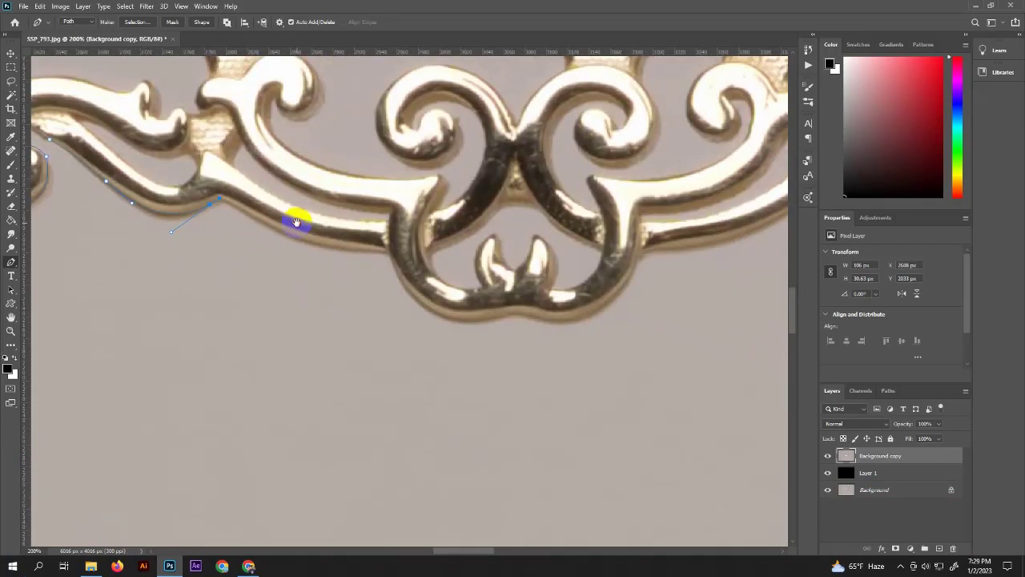
pyautogui.moveTo(390, 253)
pyautogui.mouseDown()
pyautogui.moveTo(446, 254)
pyautogui.moveTo(411, 236)
pyautogui.mouseUp()
pyautogui.click(382, 255)
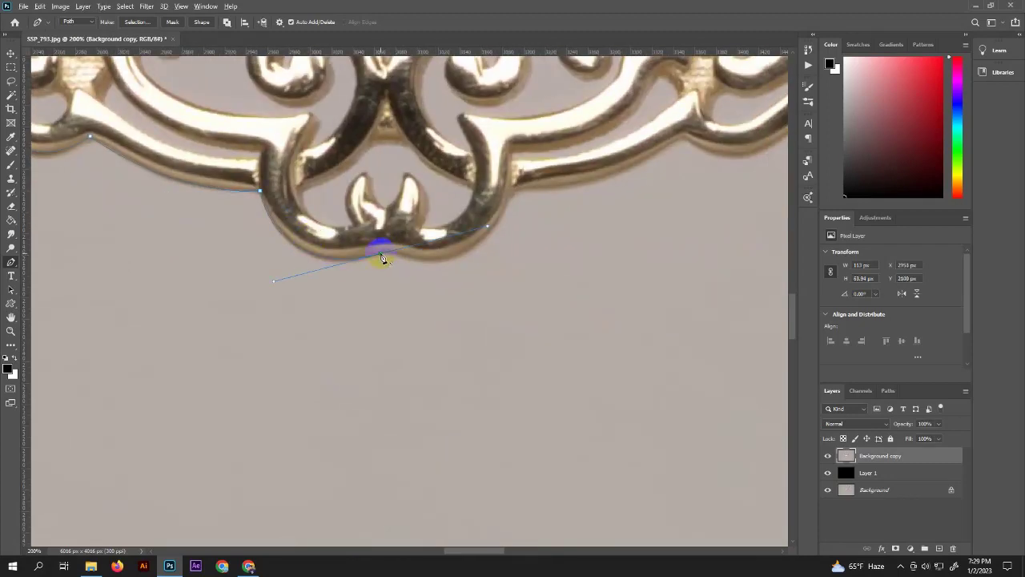
pyautogui.moveTo(513, 189); pyautogui.dragTo(558, 106)
pyautogui.keyDown('alt'); pyautogui.click(513, 190); pyautogui.keyUp('alt')
# Step: Wrap the path around the right-hand curls and small ball, rising up the outer edge
pyautogui.moveTo(692, 146); pyautogui.dragTo(277, 278)
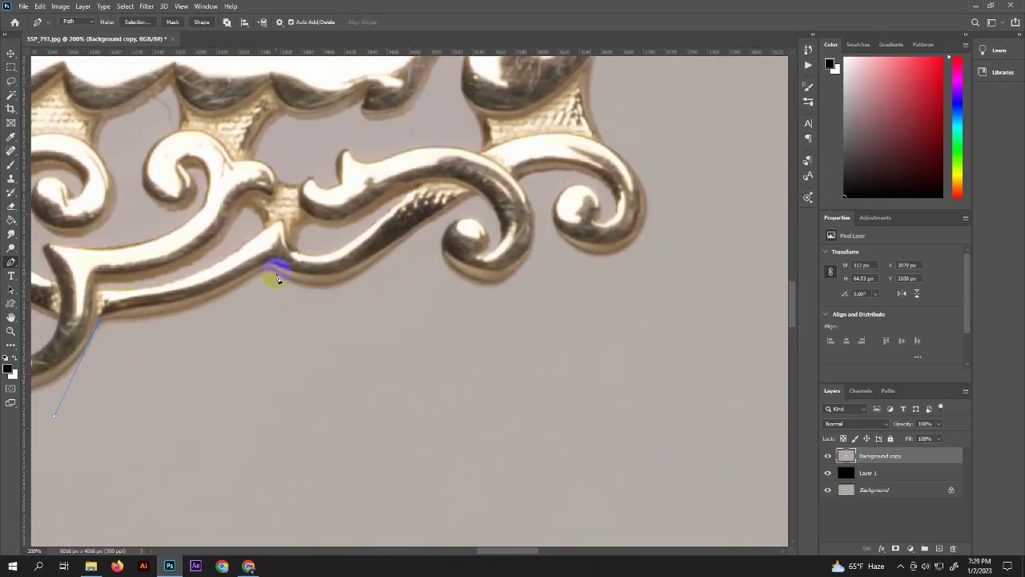
pyautogui.moveTo(348, 277); pyautogui.dragTo(386, 260)
pyautogui.moveTo(484, 193); pyautogui.dragTo(476, 196)
pyautogui.moveTo(502, 238)
pyautogui.mouseDown()
pyautogui.moveTo(478, 256)
pyautogui.moveTo(473, 225)
pyautogui.mouseUp()
pyautogui.moveTo(517, 182)
pyautogui.mouseDown()
pyautogui.moveTo(499, 156)
pyautogui.moveTo(568, 165)
pyautogui.mouseUp()
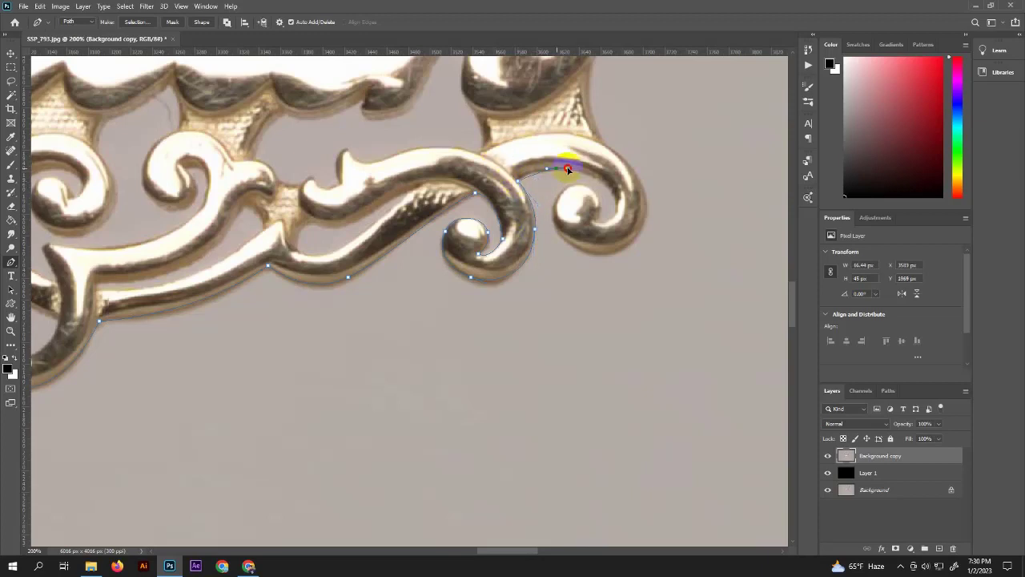
pyautogui.moveTo(616, 239); pyautogui.dragTo(617, 214)
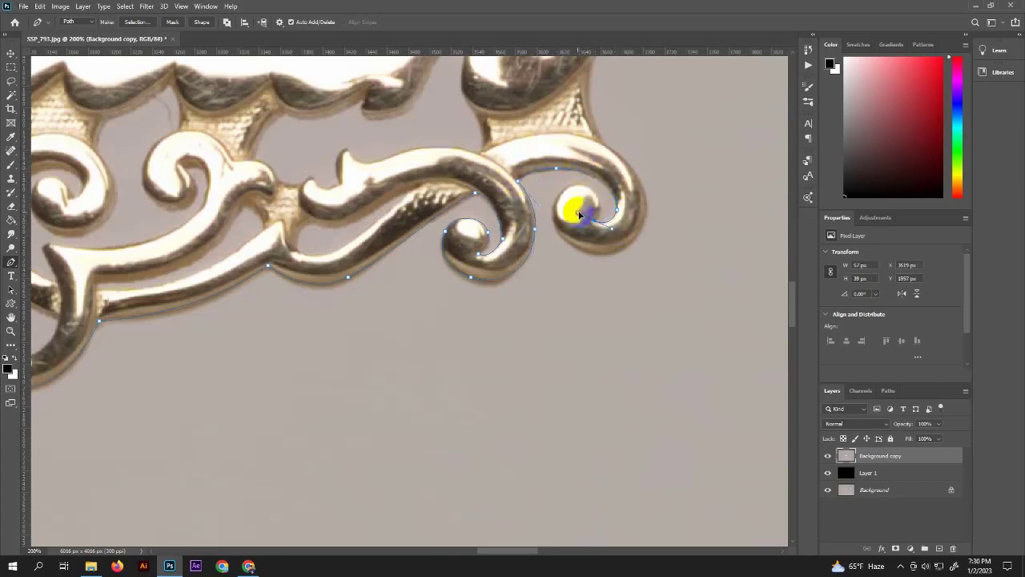
pyautogui.moveTo(565, 185); pyautogui.dragTo(547, 213)
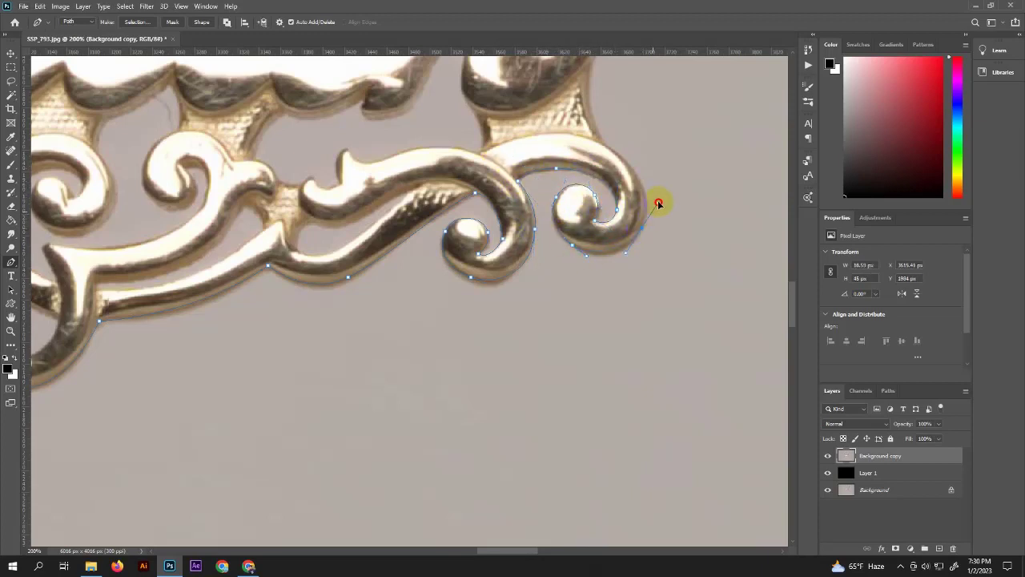
pyautogui.scroll(1, 606, 167)
pyautogui.moveTo(606, 168); pyautogui.dragTo(572, 153)
pyautogui.scroll(4, 560, 153)
pyautogui.hscroll(2, 561, 153)
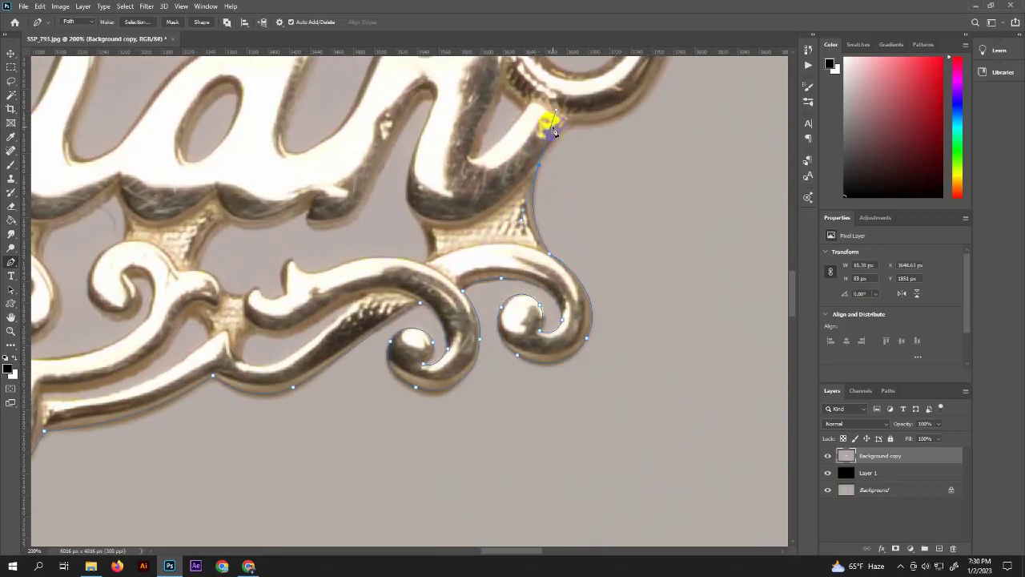
# Step: Trace the outline around the right-hand chain ring's top and left edges
pyautogui.click(579, 118)
pyautogui.scroll(3, 354, 251)
pyautogui.hscroll(2, 355, 251)
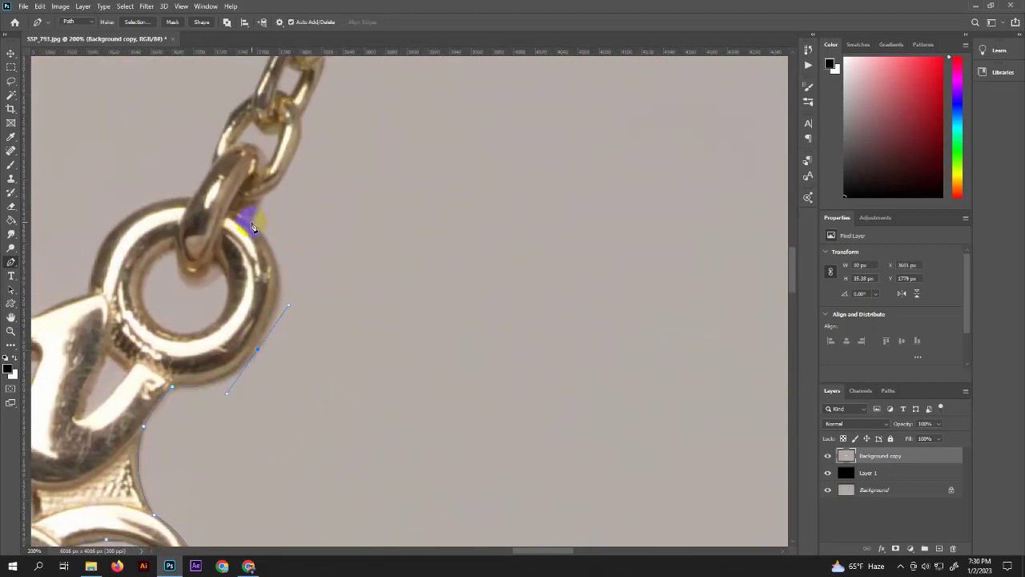
pyautogui.moveTo(238, 209)
pyautogui.mouseDown()
pyautogui.moveTo(255, 213)
pyautogui.moveTo(267, 183)
pyautogui.mouseUp()
pyautogui.click(268, 195)
pyautogui.scroll(3, 272, 216)
pyautogui.hscroll(1, 272, 216)
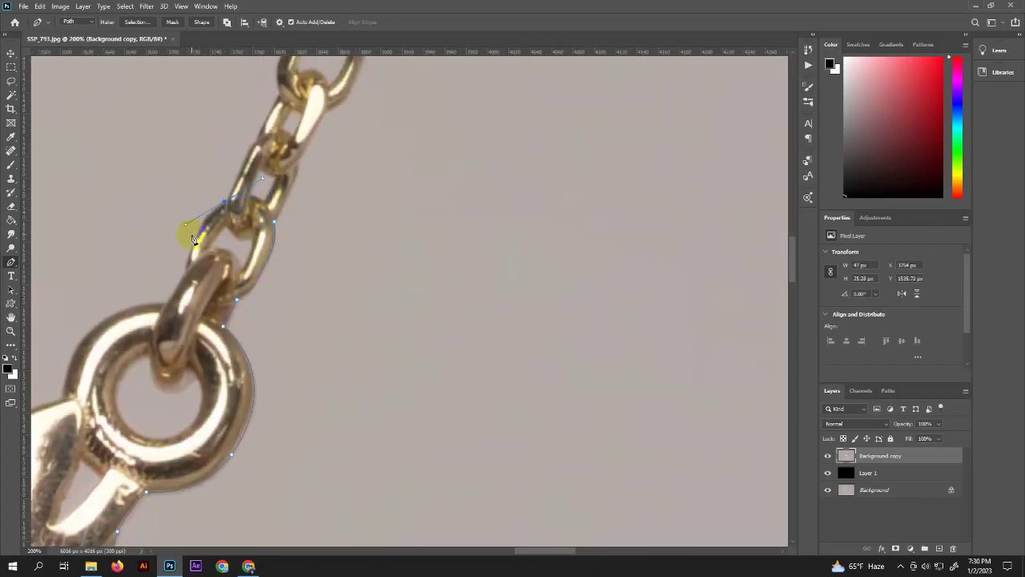
pyautogui.scroll(-3, 193, 240)
pyautogui.click(211, 229)
pyautogui.hscroll(-5, 211, 229)
pyautogui.click(393, 177)
pyautogui.click(348, 202)
pyautogui.moveTo(331, 245); pyautogui.dragTo(335, 268)
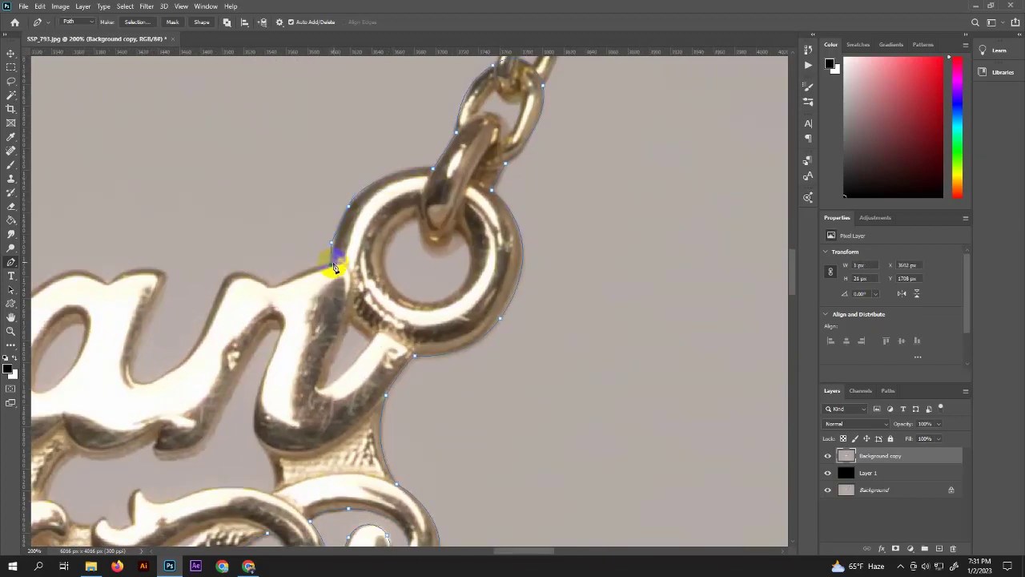
# Step: Carry the outline along the final n and up around the i and its dot
pyautogui.moveTo(273, 283); pyautogui.dragTo(255, 278)
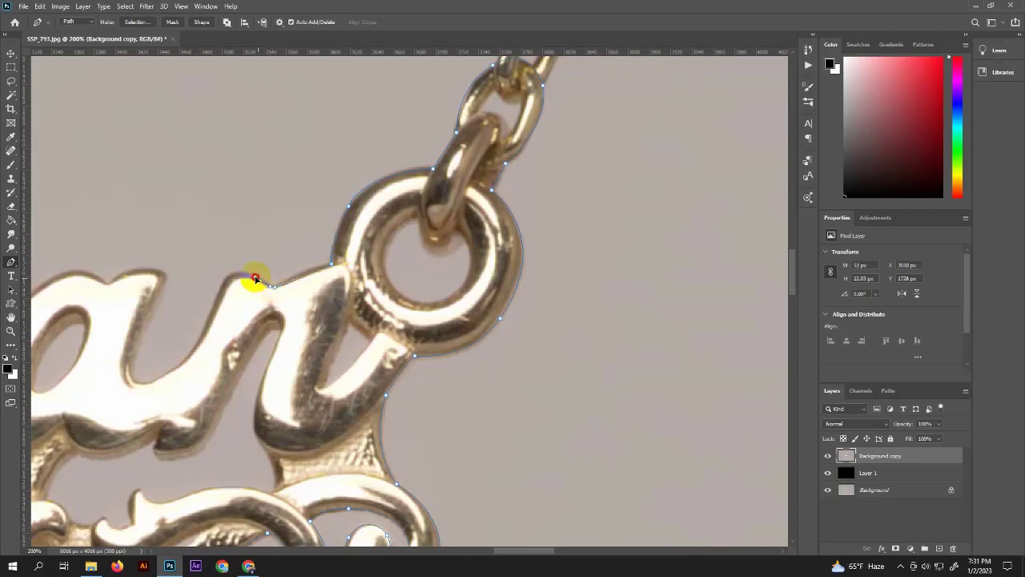
pyautogui.click(221, 285)
pyautogui.moveTo(174, 367); pyautogui.dragTo(131, 373)
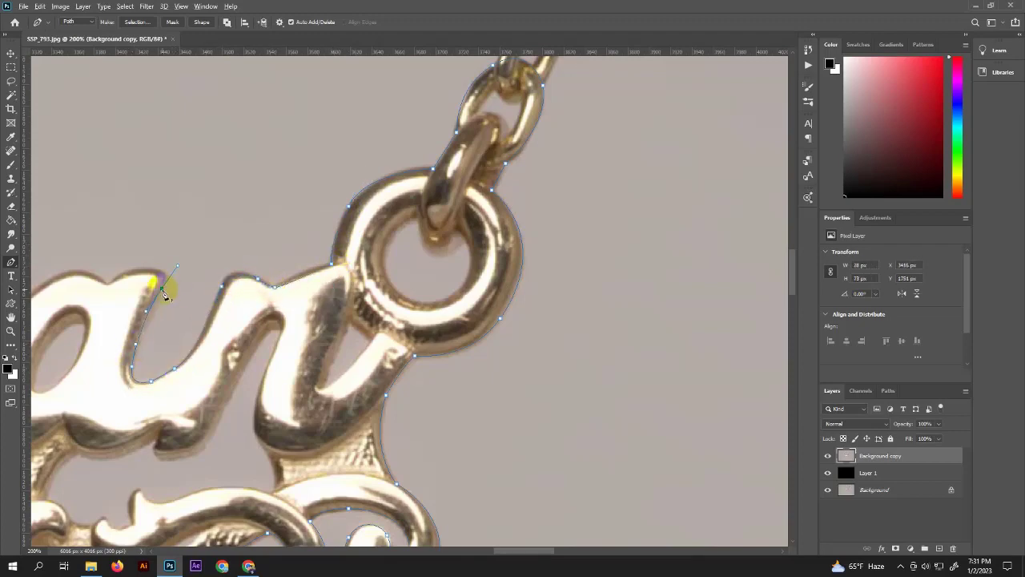
pyautogui.moveTo(110, 279)
pyautogui.mouseDown()
pyautogui.moveTo(425, 201)
pyautogui.moveTo(401, 221)
pyautogui.mouseUp()
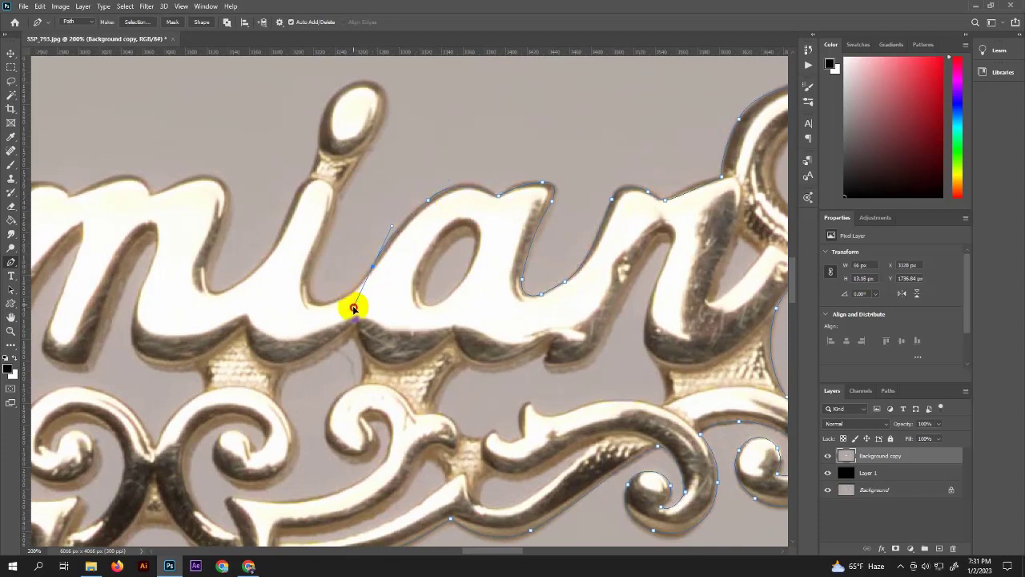
pyautogui.moveTo(315, 301); pyautogui.dragTo(292, 287)
pyautogui.click(316, 256)
pyautogui.moveTo(337, 194); pyautogui.dragTo(339, 203)
pyautogui.moveTo(327, 104); pyautogui.dragTo(312, 126)
pyautogui.moveTo(309, 176); pyautogui.dragTo(298, 190)
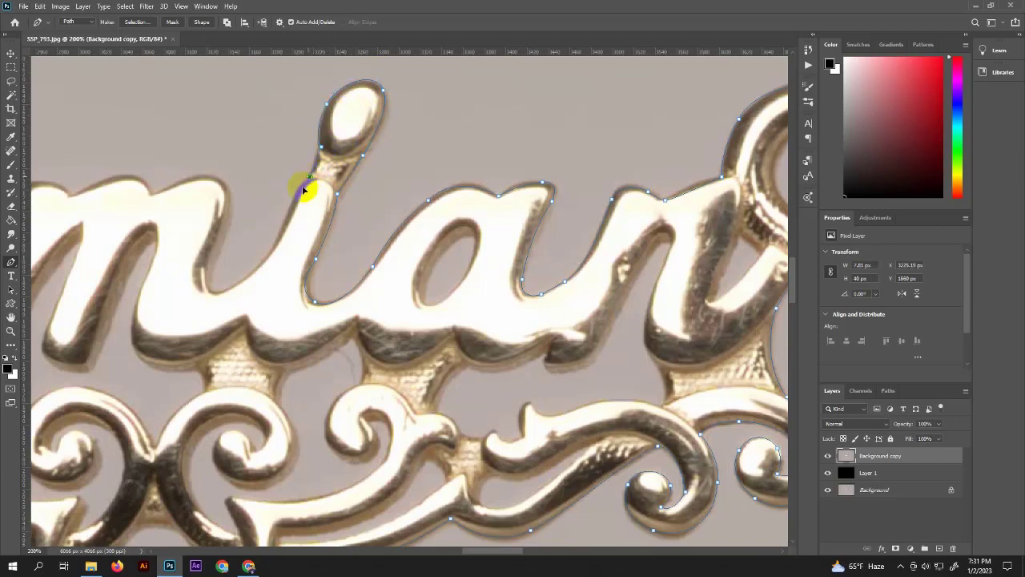
# Step: Trace across the tops of the n, m and a toward the D
pyautogui.click(226, 185)
pyautogui.click(151, 195)
pyautogui.moveTo(133, 173)
pyautogui.mouseDown()
pyautogui.moveTo(94, 186)
pyautogui.moveTo(364, 181)
pyautogui.mouseUp()
pyautogui.click(290, 235)
pyautogui.moveTo(232, 251); pyautogui.dragTo(233, 225)
pyautogui.click(265, 168)
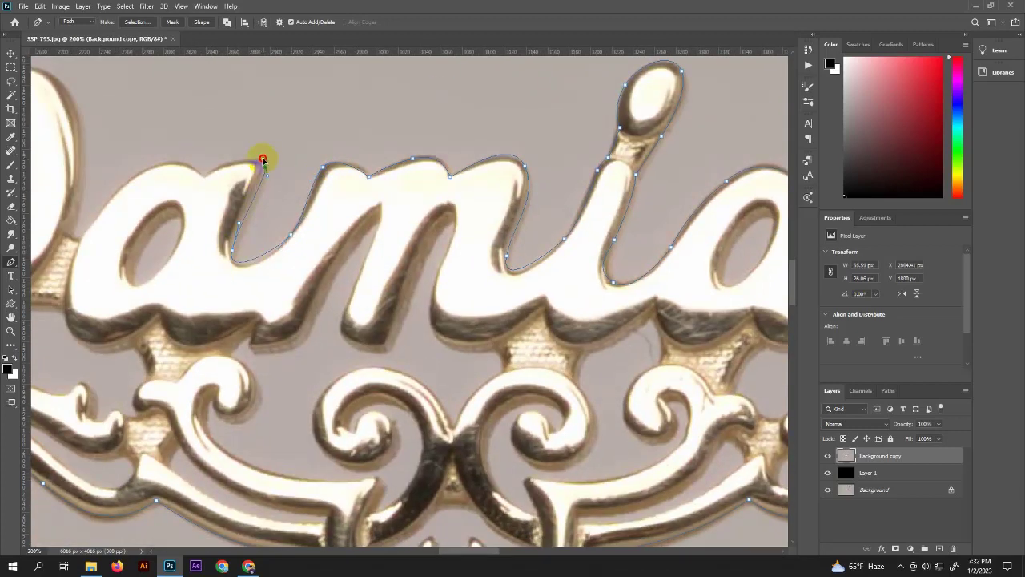
pyautogui.click(204, 177)
pyautogui.moveTo(131, 179)
pyautogui.mouseDown()
pyautogui.moveTo(88, 211)
pyautogui.moveTo(223, 169)
pyautogui.moveTo(290, 387)
pyautogui.mouseUp()
# Step: Trace over the D's top and start up the left chain's right side
pyautogui.click(271, 393)
pyautogui.moveTo(240, 228); pyautogui.dragTo(163, 185)
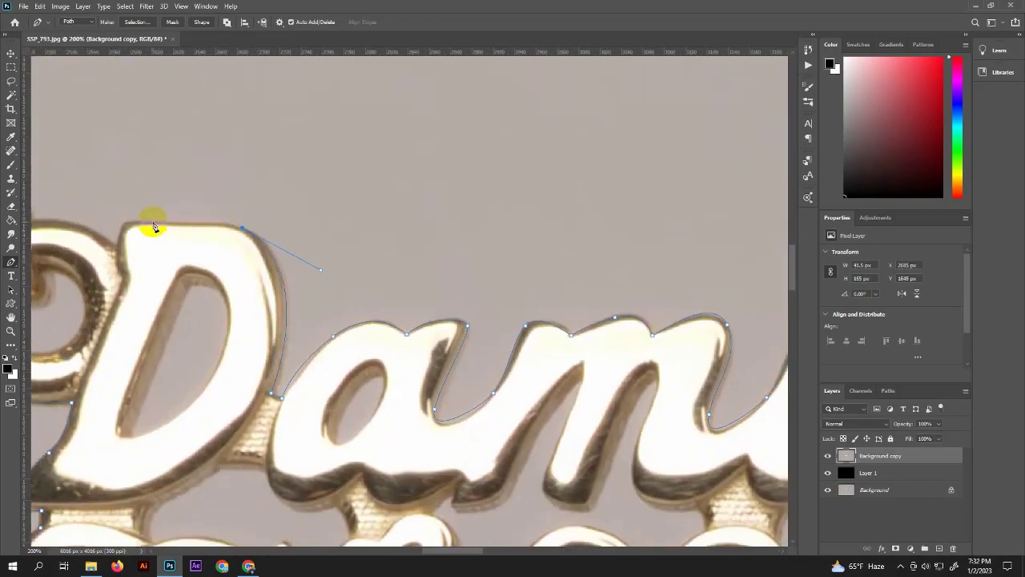
pyautogui.moveTo(142, 223)
pyautogui.mouseDown()
pyautogui.moveTo(92, 223)
pyautogui.moveTo(338, 265)
pyautogui.mouseUp()
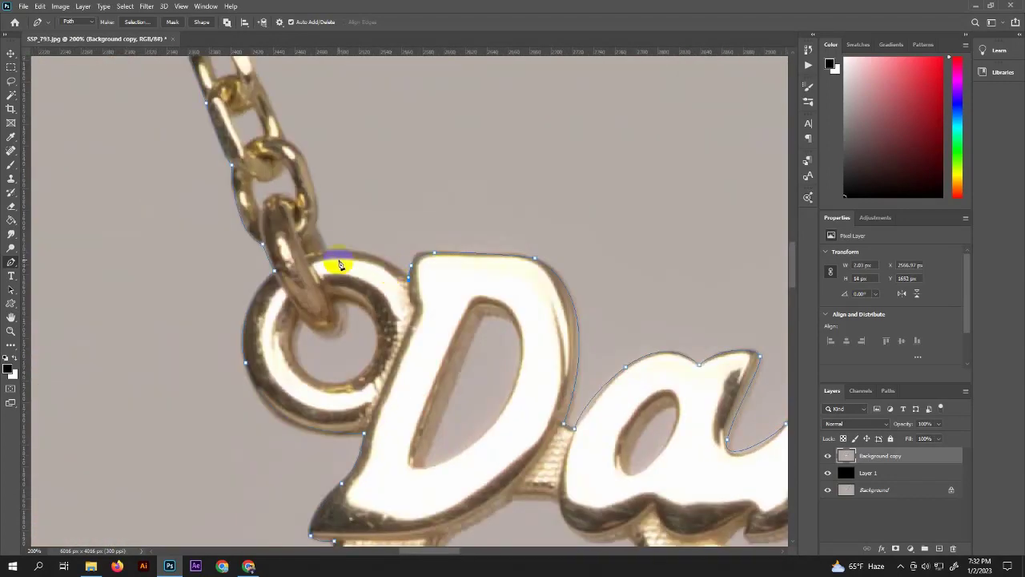
pyautogui.click(331, 247)
pyautogui.click(319, 228)
pyautogui.moveTo(279, 133); pyautogui.dragTo(291, 288)
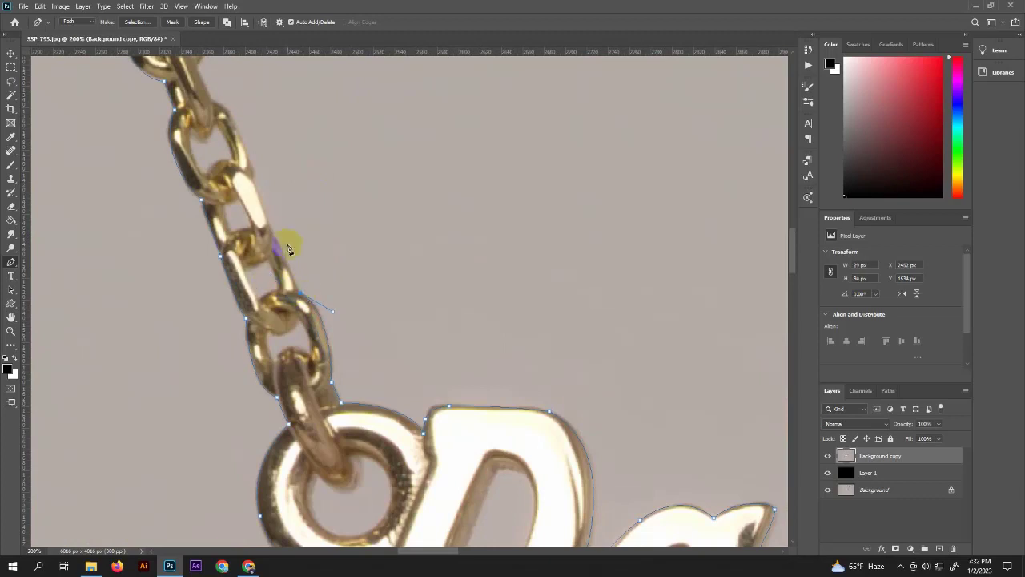
pyautogui.moveTo(245, 171)
pyautogui.mouseDown()
pyautogui.moveTo(297, 265)
pyautogui.moveTo(301, 253)
pyautogui.mouseUp()
pyautogui.moveTo(314, 346); pyautogui.dragTo(302, 314)
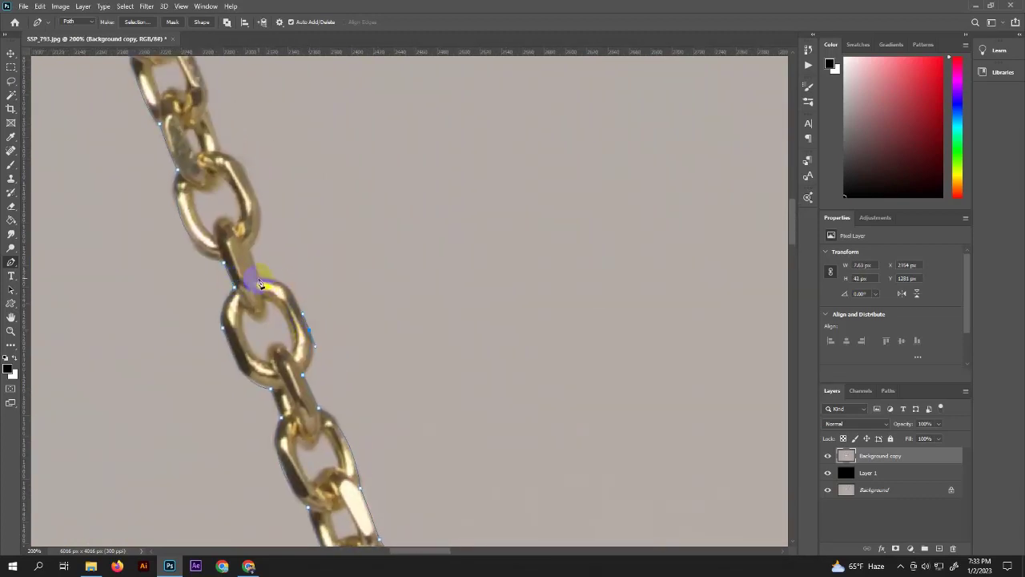
# Step: Place anchors further up the left chain's edge, scrolling up as it goes
pyautogui.moveTo(232, 282); pyautogui.dragTo(240, 272)
pyautogui.scroll(2, 242, 240)
pyautogui.click(247, 231)
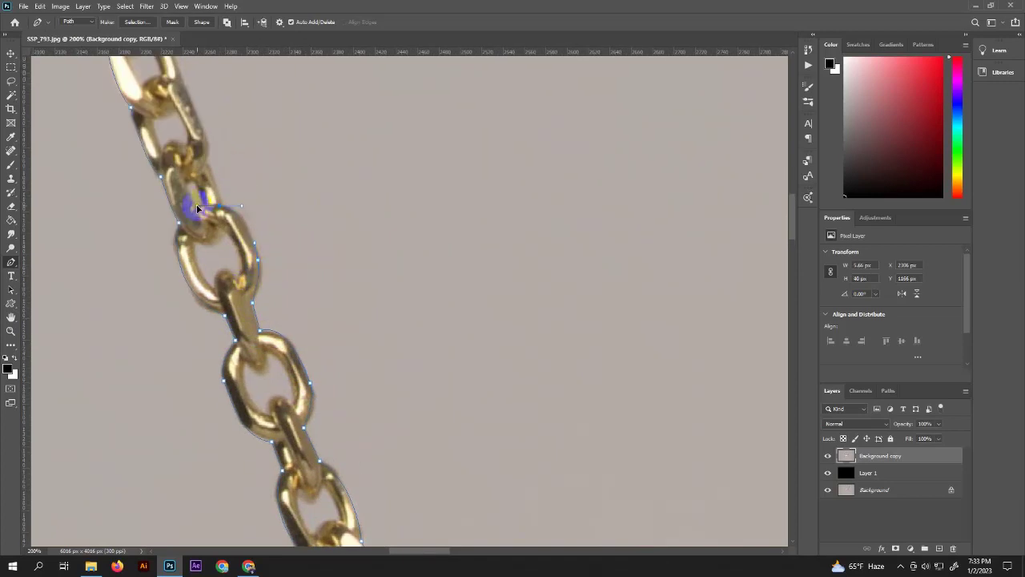
pyautogui.scroll(2, 207, 241)
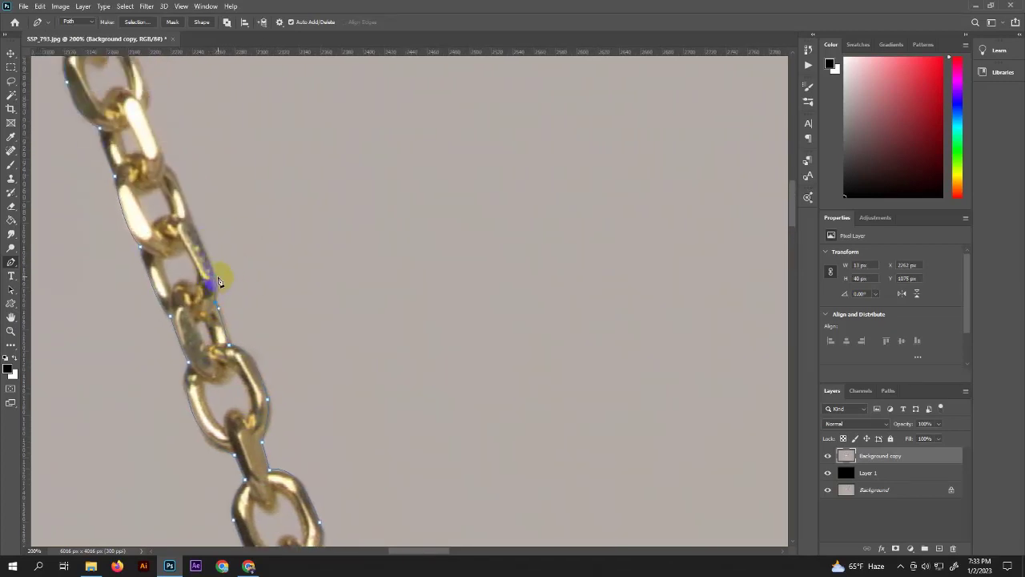
pyautogui.scroll(2, 194, 228)
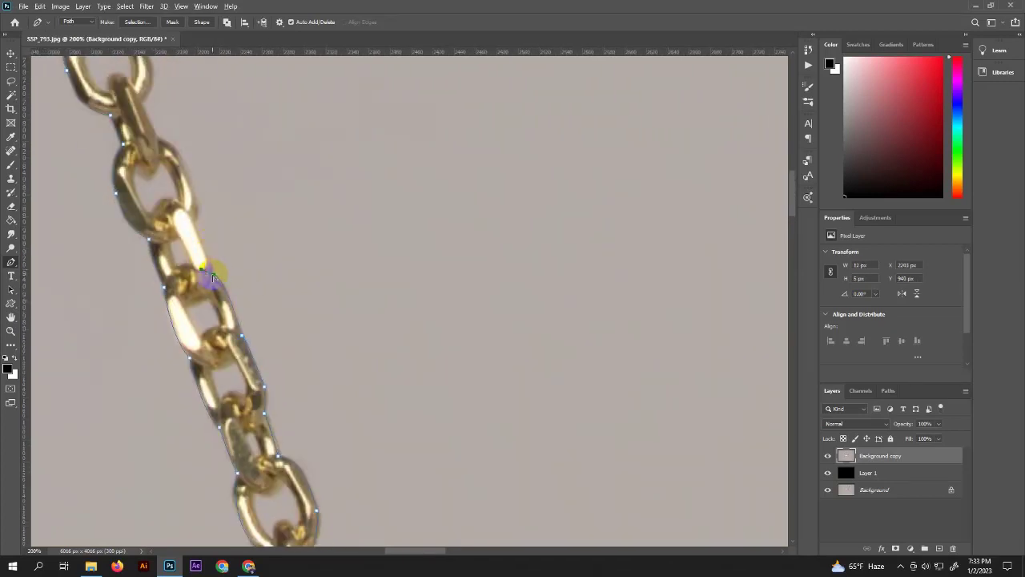
pyautogui.scroll(2, 205, 249)
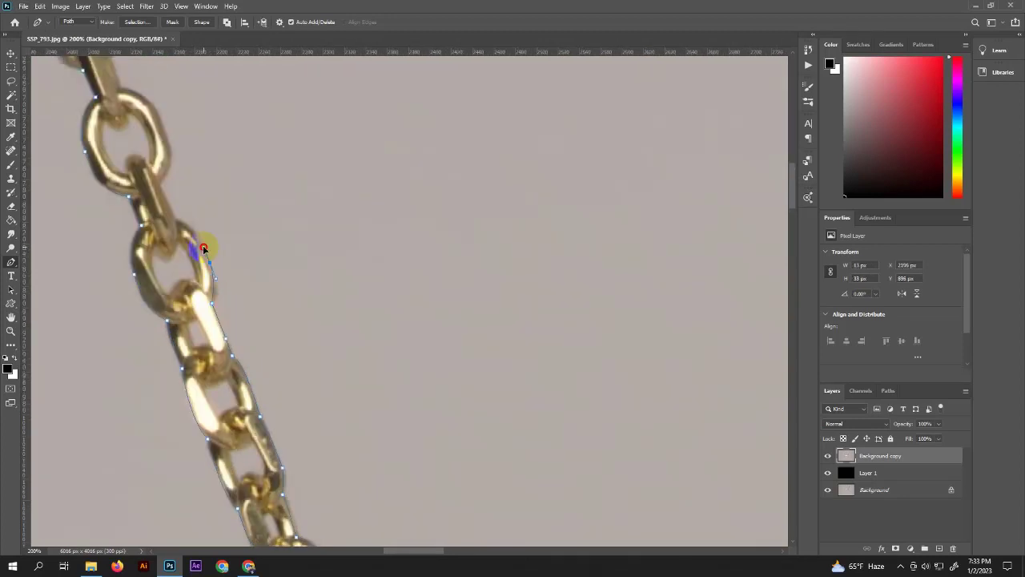
pyautogui.scroll(2, 160, 221)
pyautogui.click(142, 269)
pyautogui.scroll(2, 142, 270)
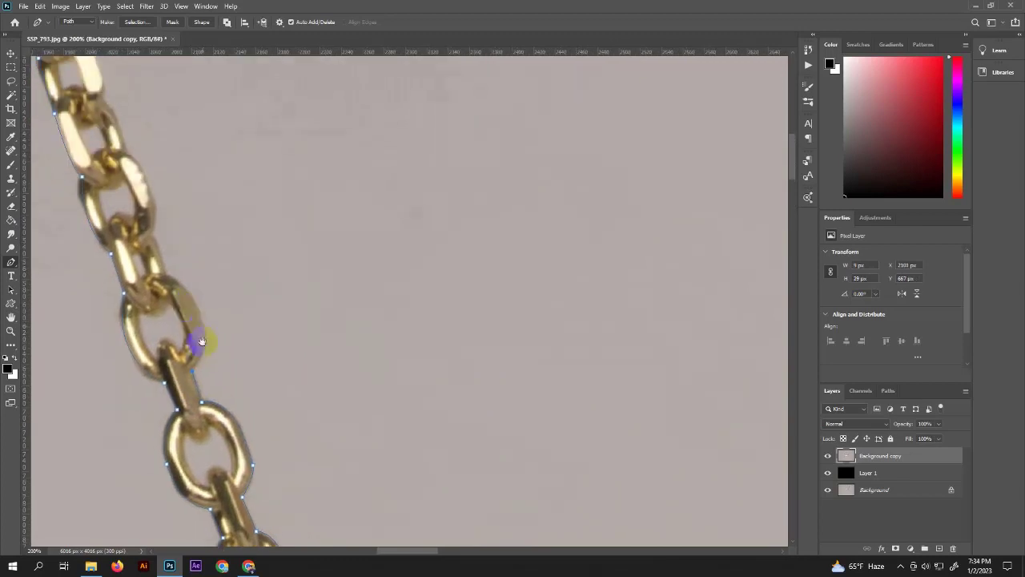
pyautogui.scroll(2, 139, 252)
pyautogui.click(152, 275)
pyautogui.scroll(2, 153, 239)
pyautogui.click(166, 272)
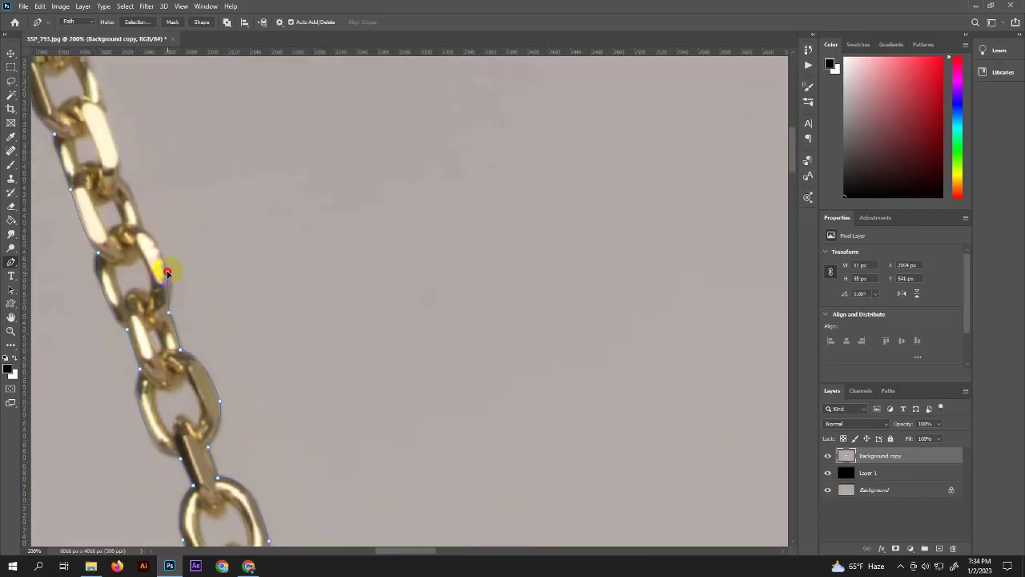
# Step: Carry the outline up the remaining chain links to the image's top edge
pyautogui.scroll(2, 144, 231)
pyautogui.scroll(2, 136, 224)
pyautogui.click(147, 239)
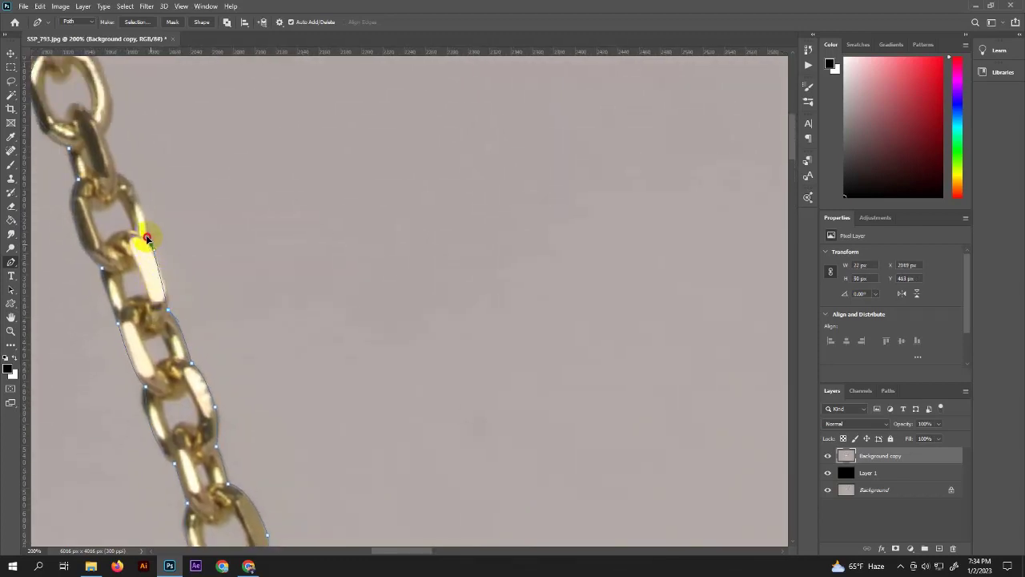
pyautogui.scroll(2, 152, 248)
pyautogui.click(189, 320)
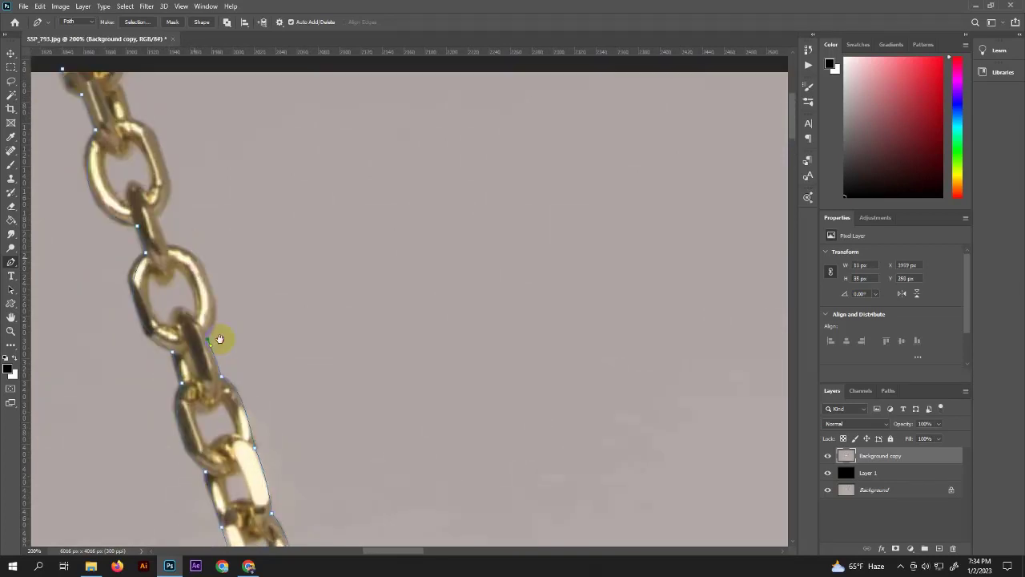
pyautogui.scroll(3, 192, 320)
pyautogui.click(192, 330)
pyautogui.scroll(2, 181, 305)
pyautogui.click(197, 300)
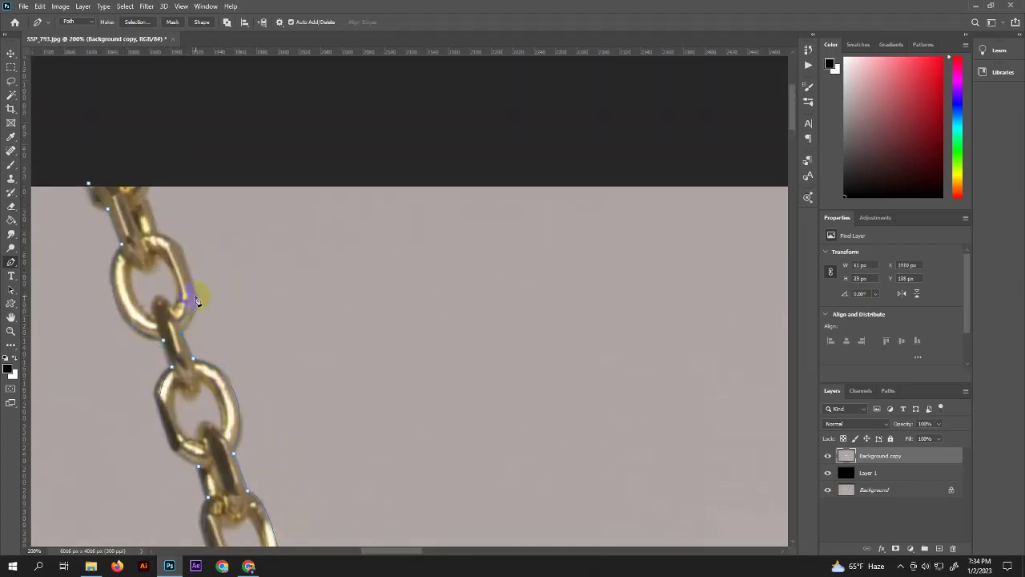
pyautogui.click(160, 238)
# Step: Close the outline, make it a selection, and delete the grey backdrop around the necklace
pyautogui.click(88, 184)
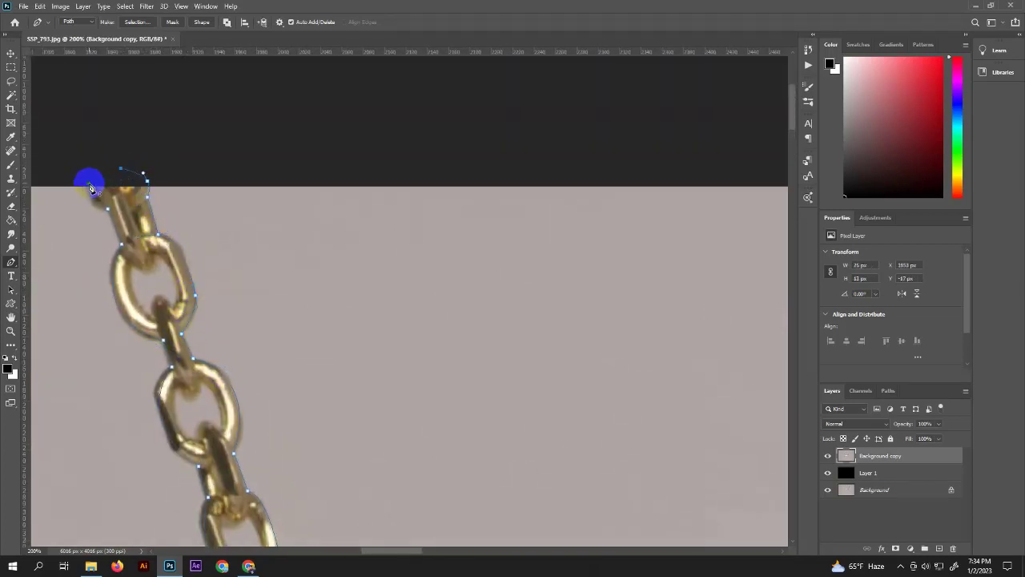
pyautogui.rightClick(120, 205)
pyautogui.click(152, 241)
pyautogui.click(568, 152)
pyautogui.scroll(-2, 499, 201)
pyautogui.scroll(-5, 499, 200)
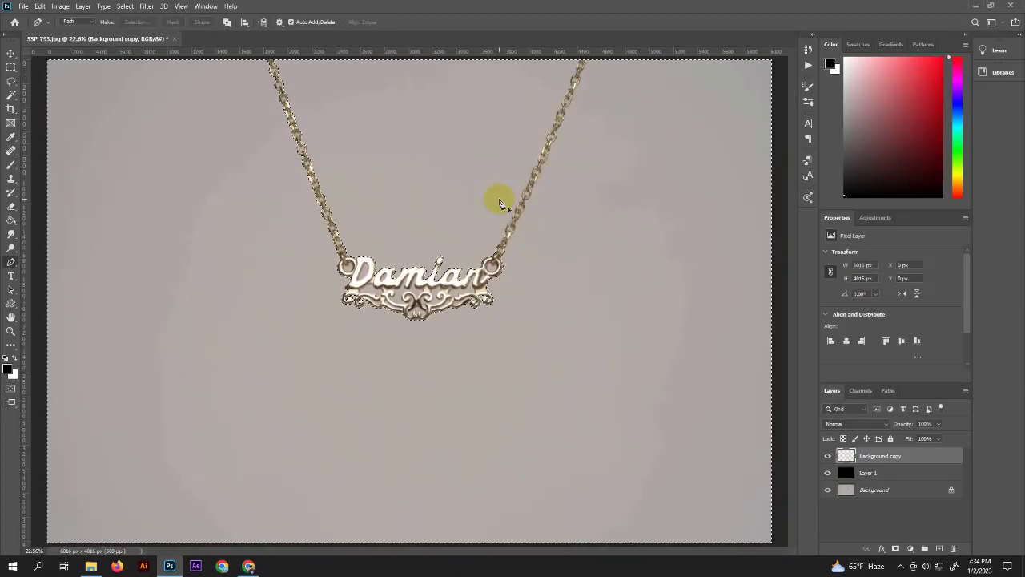
pyautogui.press('Delete')
# Step: Start a new path inside the hole of the ring
pyautogui.scroll(2, 475, 201)
pyautogui.scroll(3, 477, 206)
pyautogui.scroll(3, 476, 207)
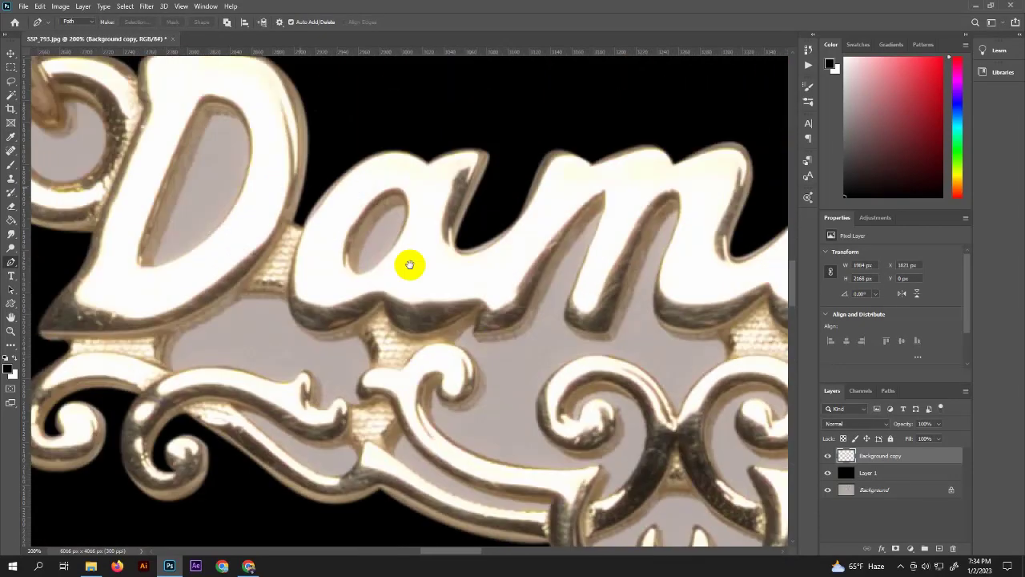
pyautogui.hscroll(-3, 407, 263)
pyautogui.click(288, 303)
# Step: Outline the grey inner hole of the lowest ring with six anchor points
pyautogui.click(298, 364)
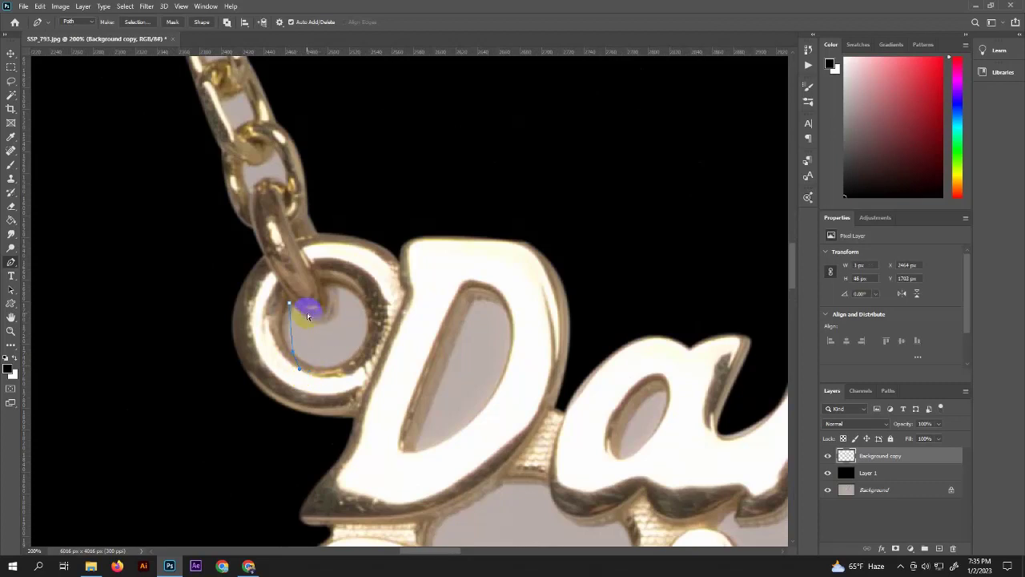
pyautogui.click(327, 373)
pyautogui.click(367, 347)
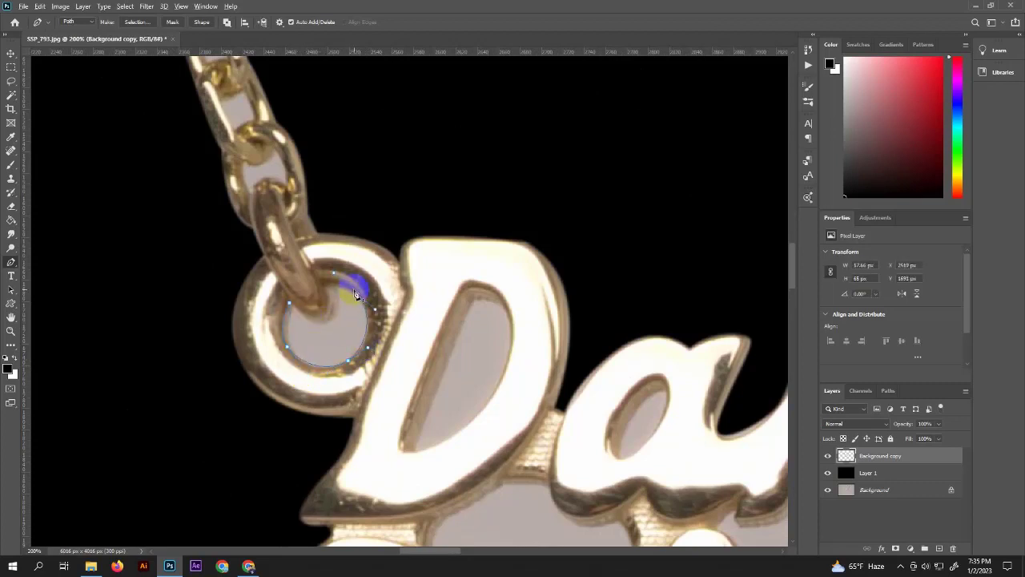
pyautogui.click(330, 284)
pyautogui.click(331, 321)
pyautogui.click(289, 303)
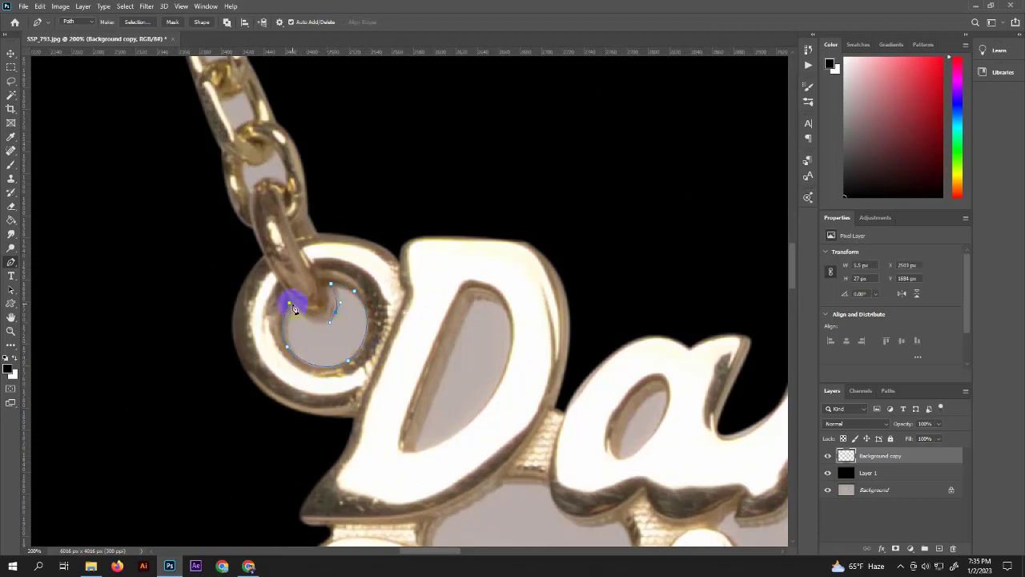
pyautogui.scroll(2, 295, 234)
# Step: Trace the grey gaps inside the next two links of the upper chain
pyautogui.click(292, 229)
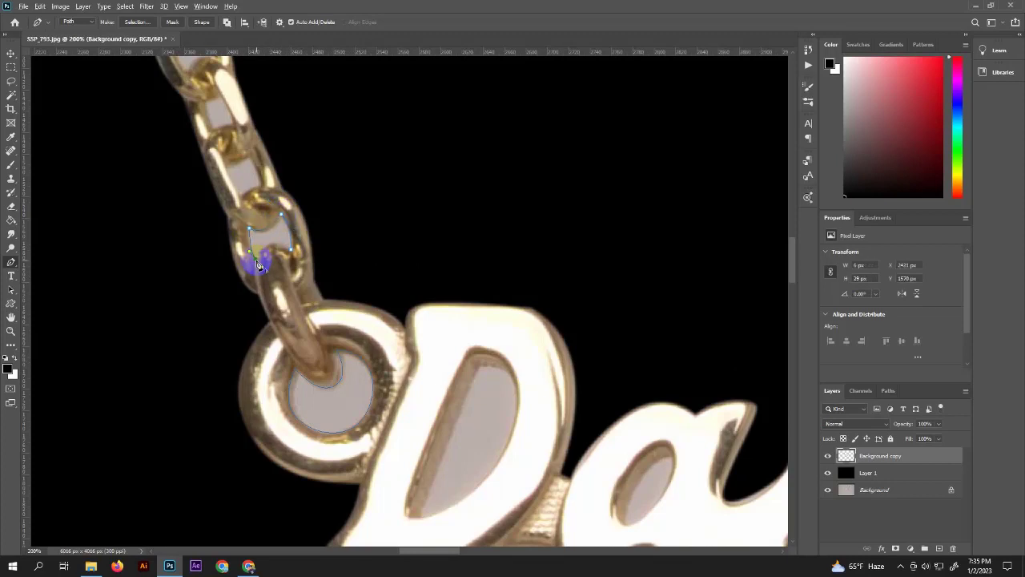
pyautogui.scroll(2, 315, 259)
pyautogui.click(260, 213)
pyautogui.click(236, 223)
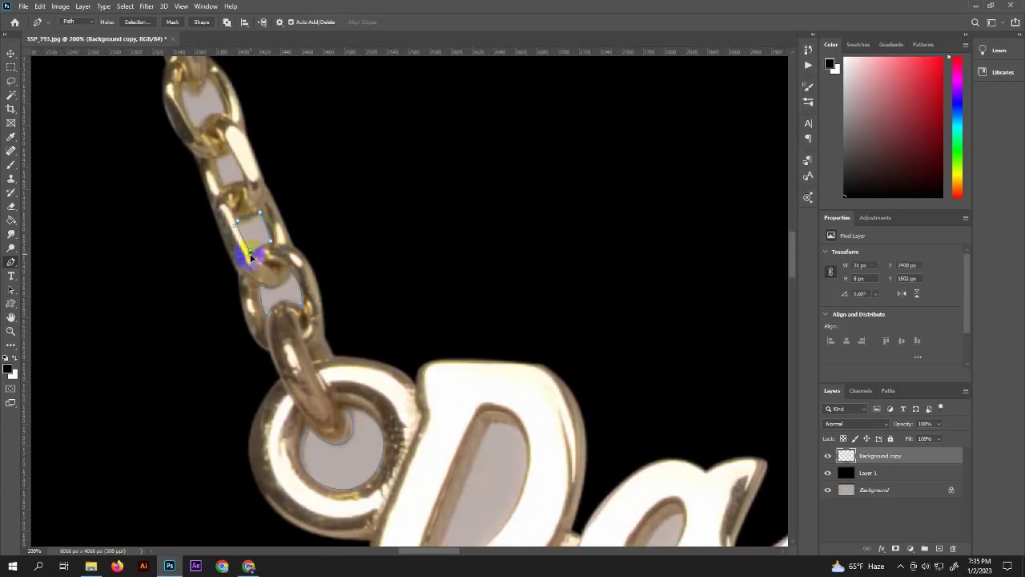
pyautogui.click(233, 191)
pyautogui.click(215, 160)
pyautogui.click(233, 154)
# Step: Outline the grey gap in the following link up the chain
pyautogui.scroll(1, 233, 160)
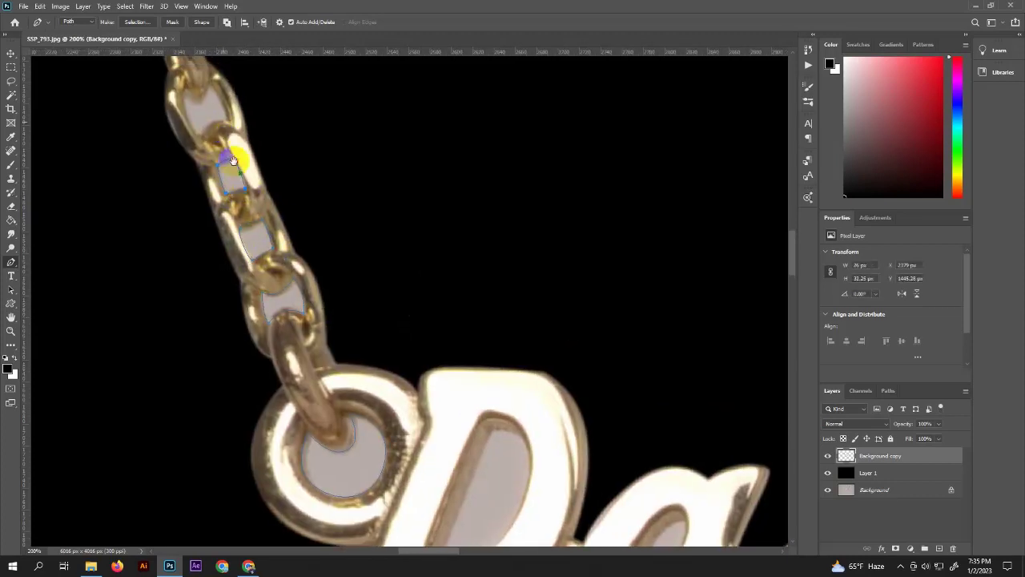
pyautogui.scroll(2, 233, 161)
pyautogui.click(224, 139)
pyautogui.click(196, 141)
pyautogui.click(208, 189)
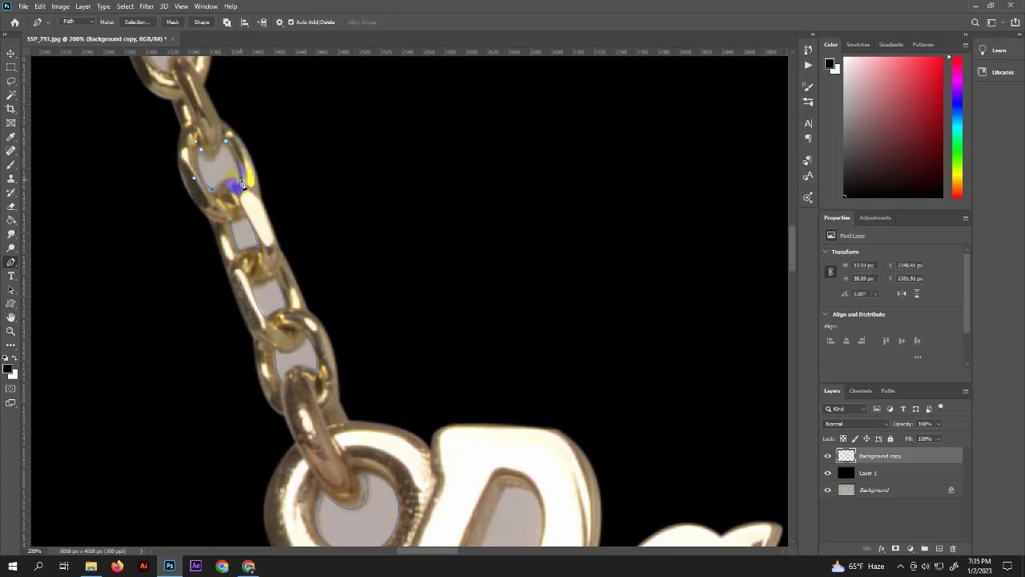
pyautogui.scroll(4, 243, 185)
# Step: Place anchor points around the next chain link's inner opening
pyautogui.click(209, 190)
pyautogui.click(177, 185)
pyautogui.click(192, 90)
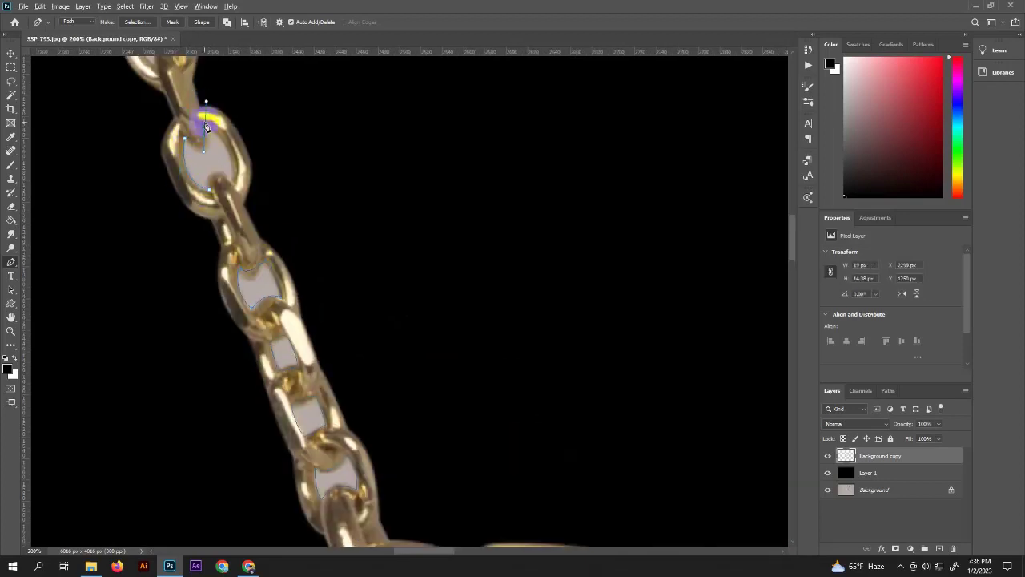
pyautogui.click(226, 221)
pyautogui.click(203, 217)
pyautogui.scroll(3, 209, 220)
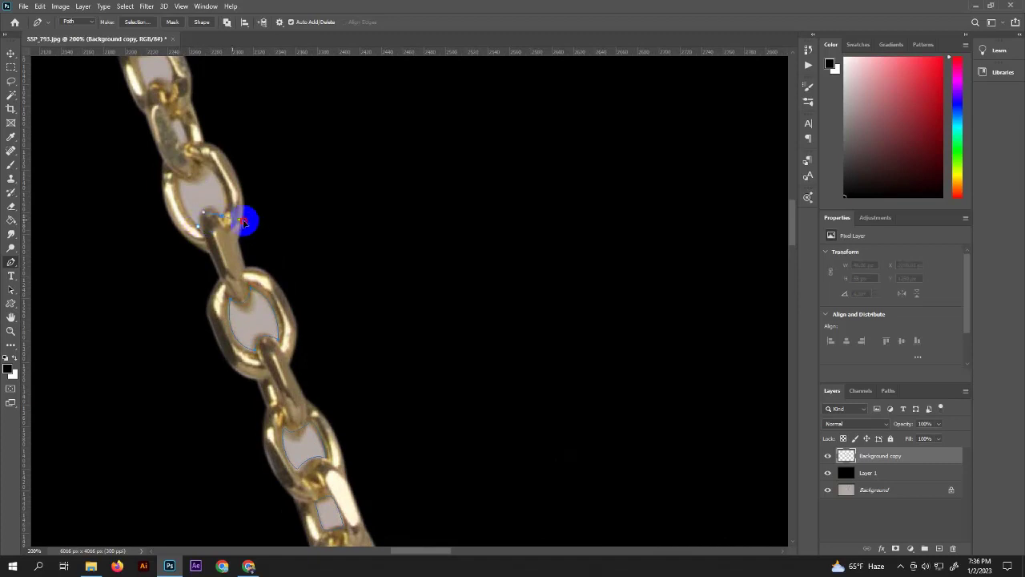
pyautogui.click(220, 214)
pyautogui.click(193, 145)
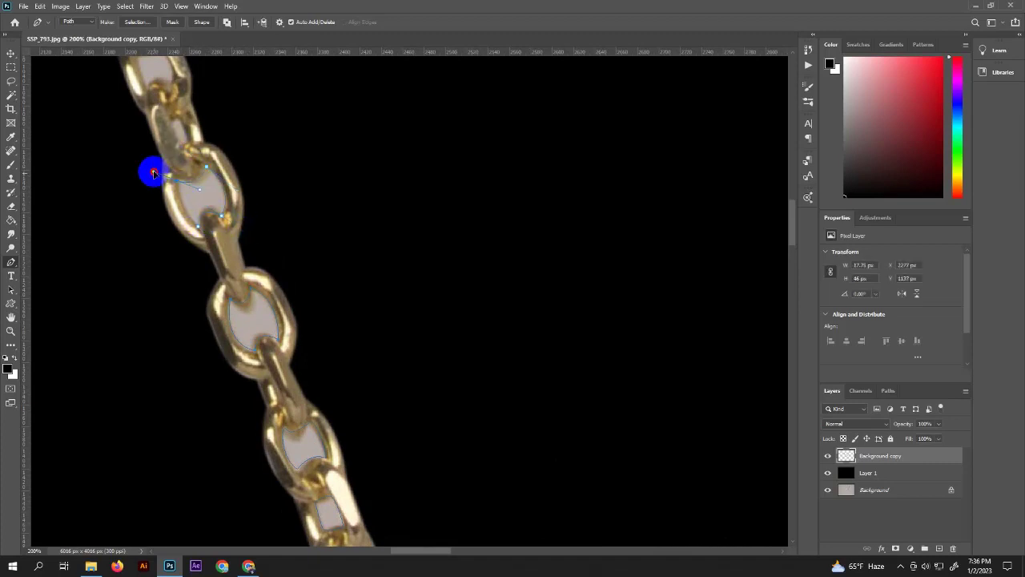
pyautogui.scroll(3, 211, 225)
# Step: Outline the opening of the upper link, moving up the left chain
pyautogui.click(226, 287)
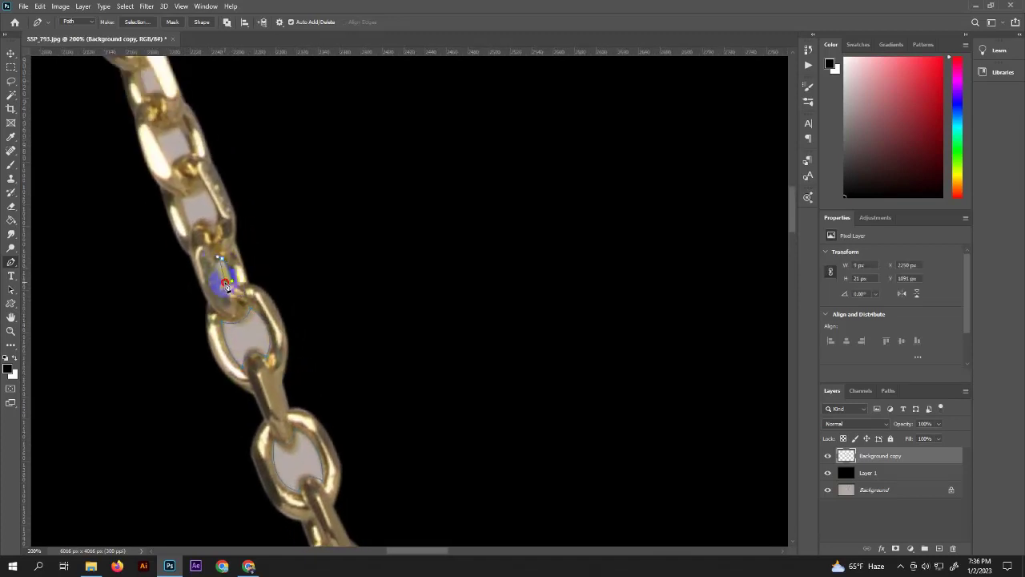
pyautogui.click(217, 219)
pyautogui.click(206, 188)
pyautogui.click(188, 199)
pyautogui.scroll(1, 212, 230)
pyautogui.scroll(1, 214, 248)
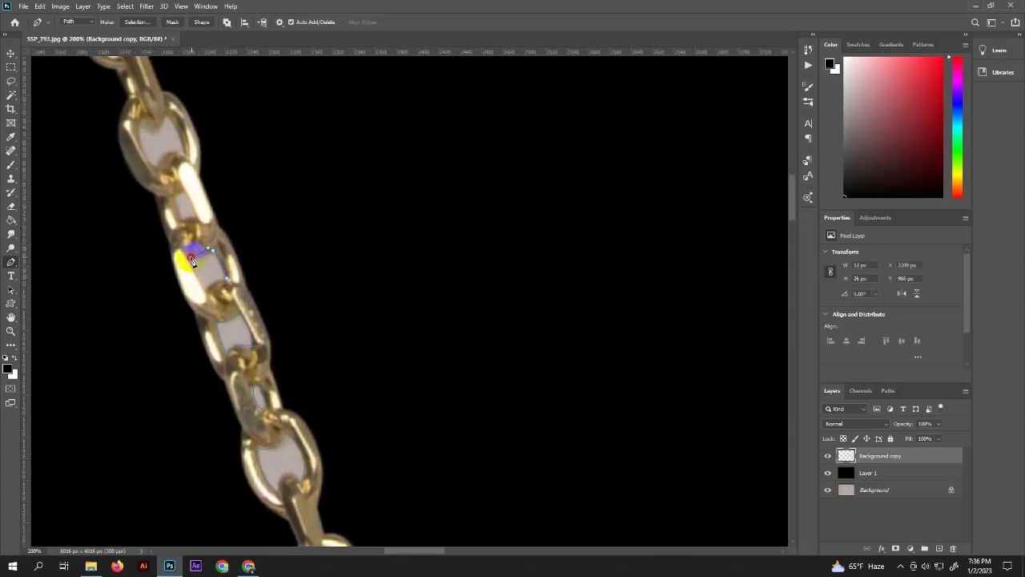
pyautogui.scroll(1, 201, 264)
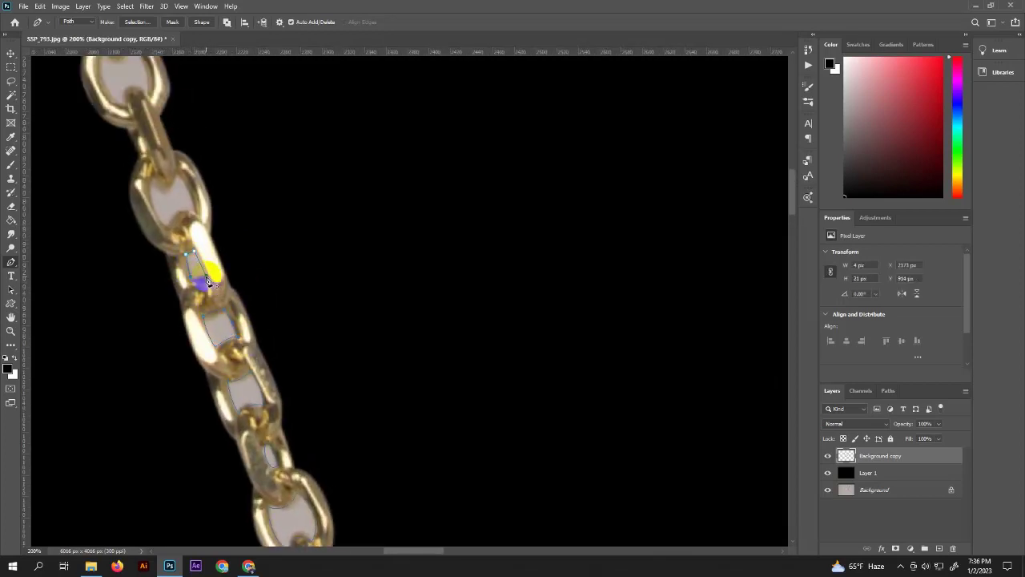
pyautogui.scroll(1, 208, 264)
# Step: Continue the outline around the upper link's inner oval
pyautogui.click(187, 226)
pyautogui.click(161, 233)
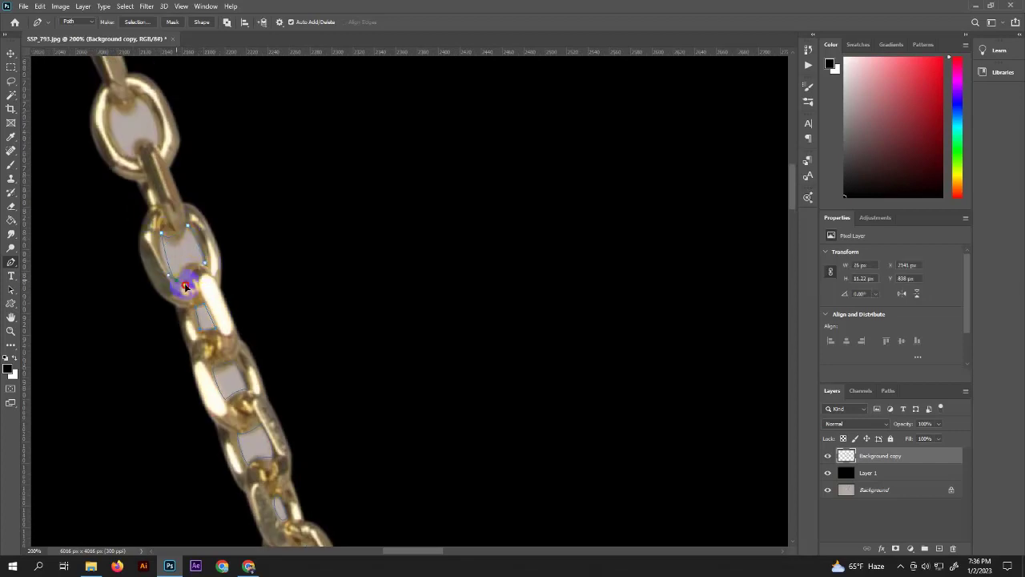
pyautogui.scroll(-3, 184, 240)
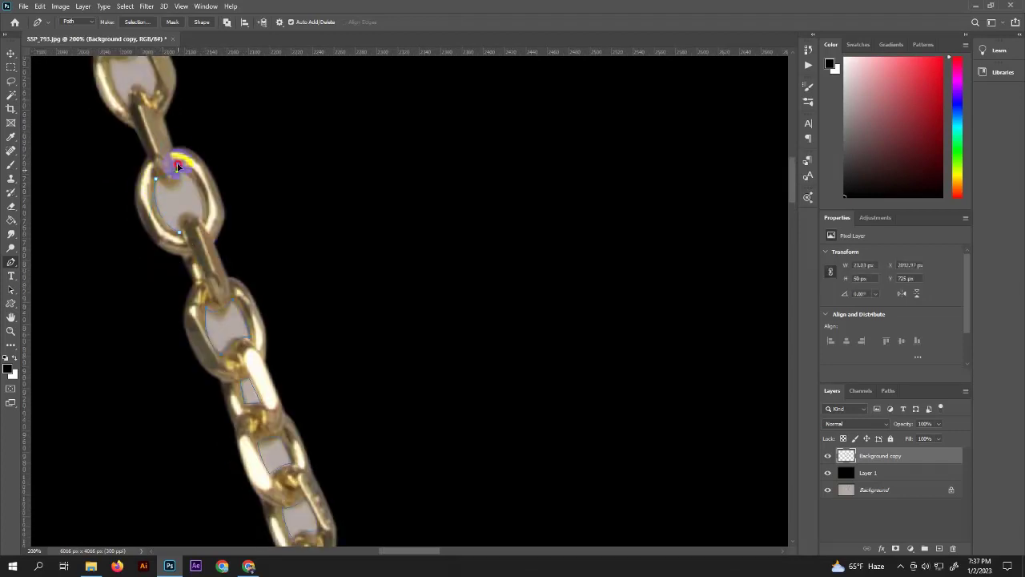
pyautogui.click(203, 221)
pyautogui.scroll(7, 138, 210)
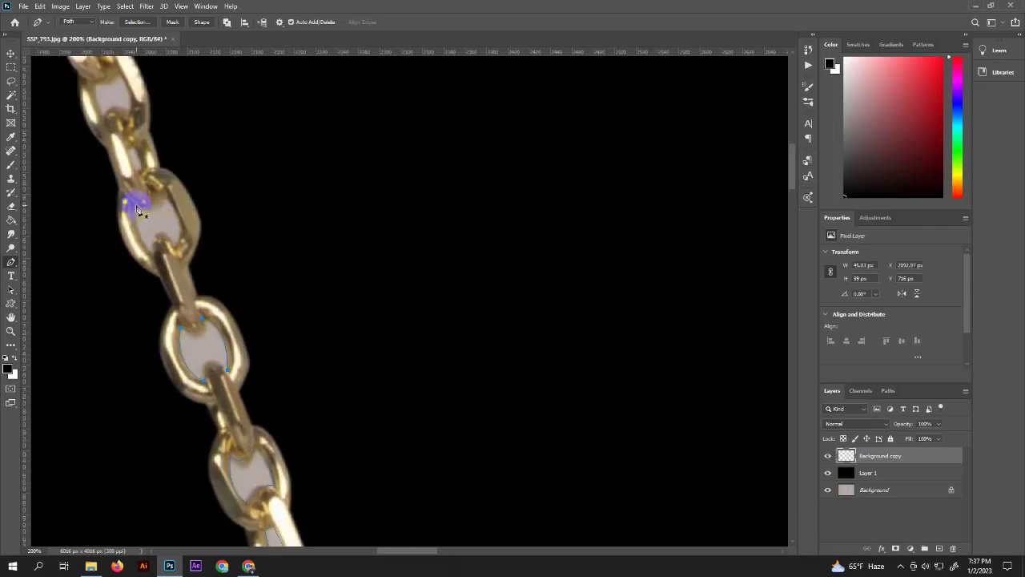
pyautogui.click(136, 166)
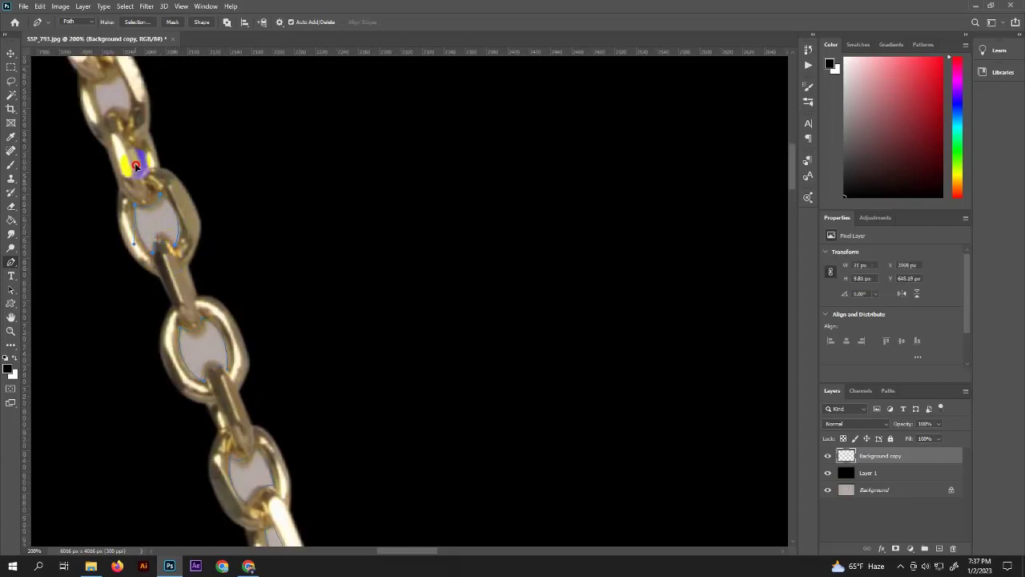
pyautogui.scroll(3, 130, 158)
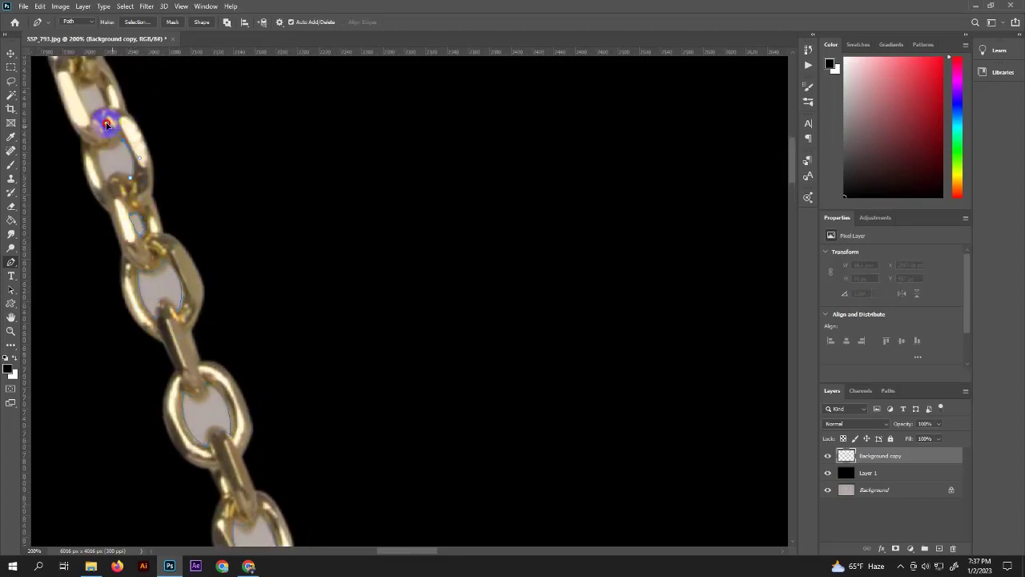
pyautogui.click(122, 141)
# Step: Finish the upper link's oval and trace openings toward the chain's top end
pyautogui.click(97, 150)
pyautogui.click(118, 190)
pyautogui.moveTo(144, 183)
pyautogui.mouseDown()
pyautogui.moveTo(235, 263)
pyautogui.moveTo(229, 257)
pyautogui.mouseUp()
pyautogui.click(245, 249)
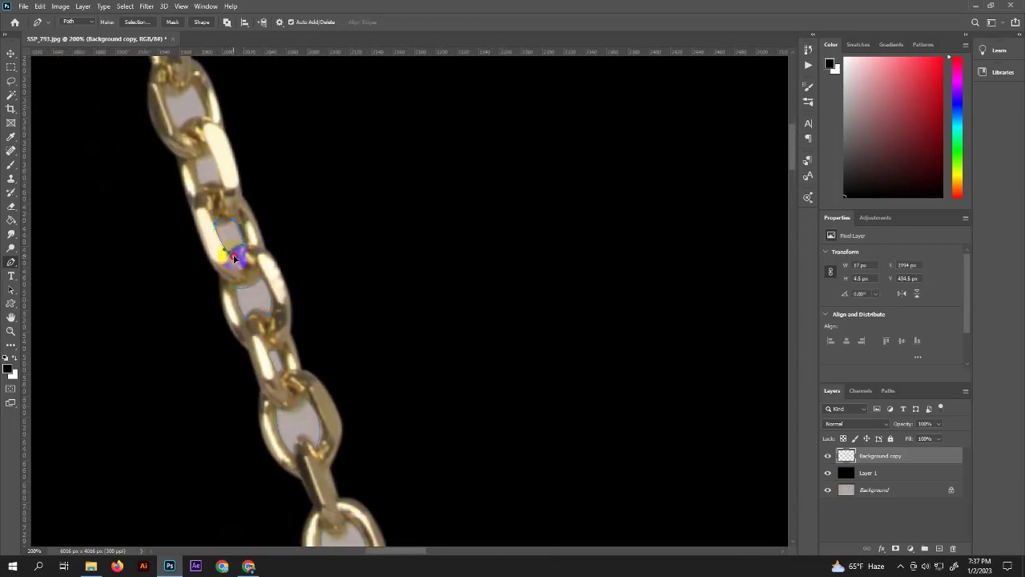
pyautogui.moveTo(233, 254)
pyautogui.mouseDown()
pyautogui.moveTo(221, 207)
pyautogui.moveTo(248, 241)
pyautogui.moveTo(232, 182)
pyautogui.mouseUp()
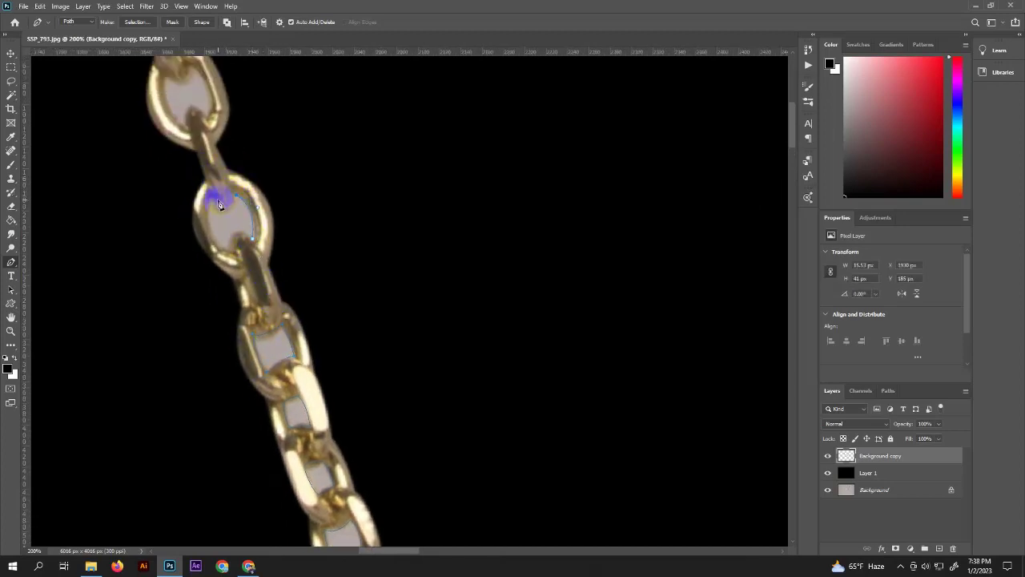
pyautogui.moveTo(260, 242)
pyautogui.mouseDown()
pyautogui.moveTo(238, 251)
pyautogui.moveTo(240, 268)
pyautogui.mouseUp()
# Step: Curve the path through the letter D's opening and lower scrollwork, closing it at the bottom ornament
pyautogui.moveTo(348, 366); pyautogui.dragTo(313, 149)
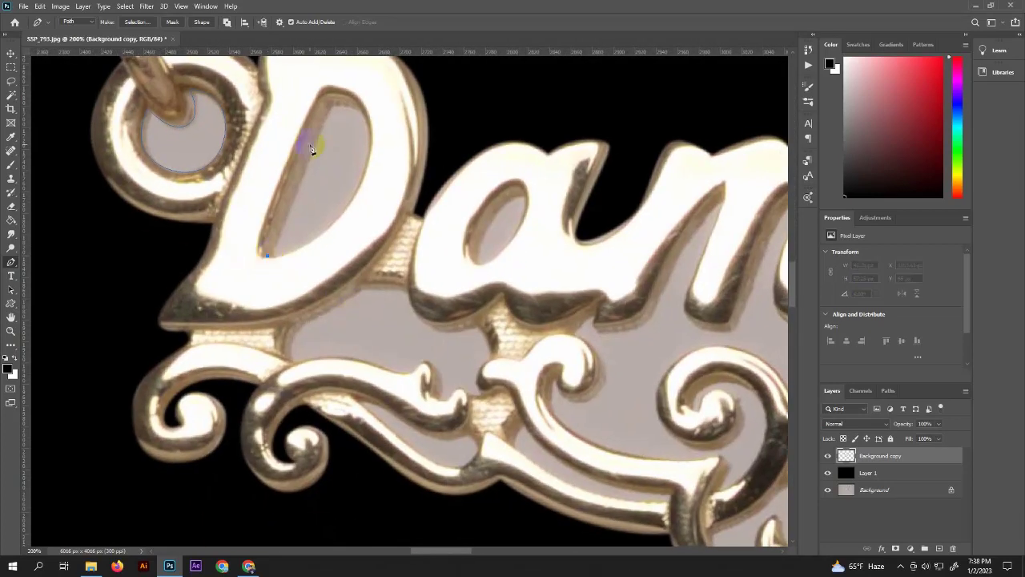
pyautogui.moveTo(321, 231)
pyautogui.mouseDown()
pyautogui.moveTo(267, 265)
pyautogui.moveTo(205, 163)
pyautogui.mouseUp()
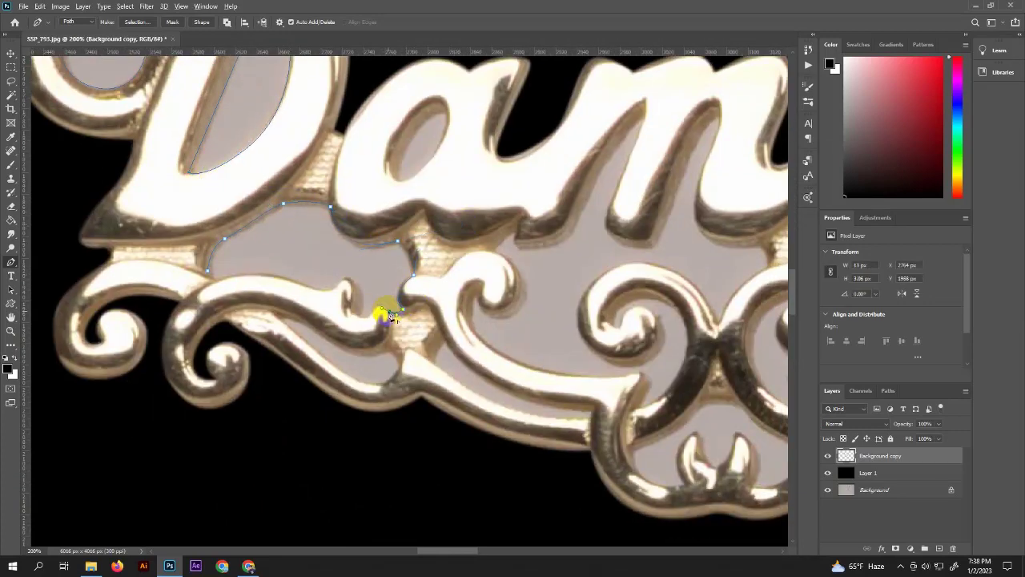
pyautogui.moveTo(220, 279); pyautogui.dragTo(195, 290)
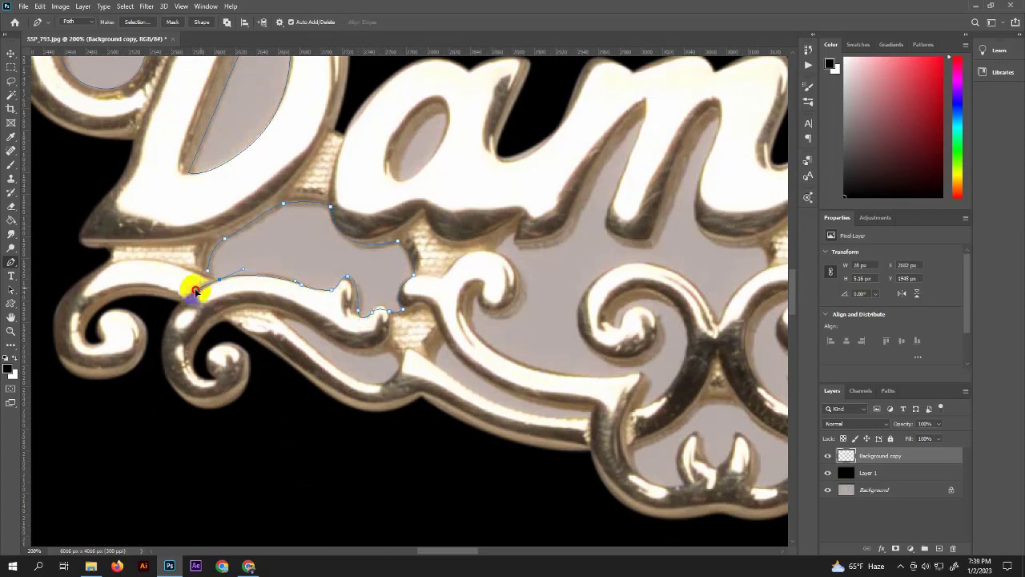
pyautogui.hscroll(3, 328, 333)
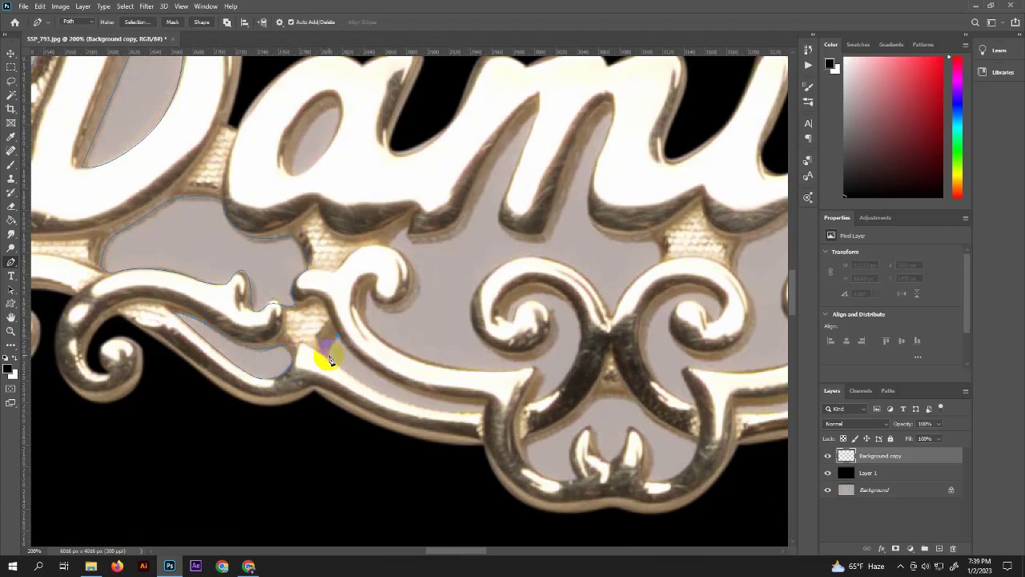
pyautogui.moveTo(483, 414); pyautogui.dragTo(482, 417)
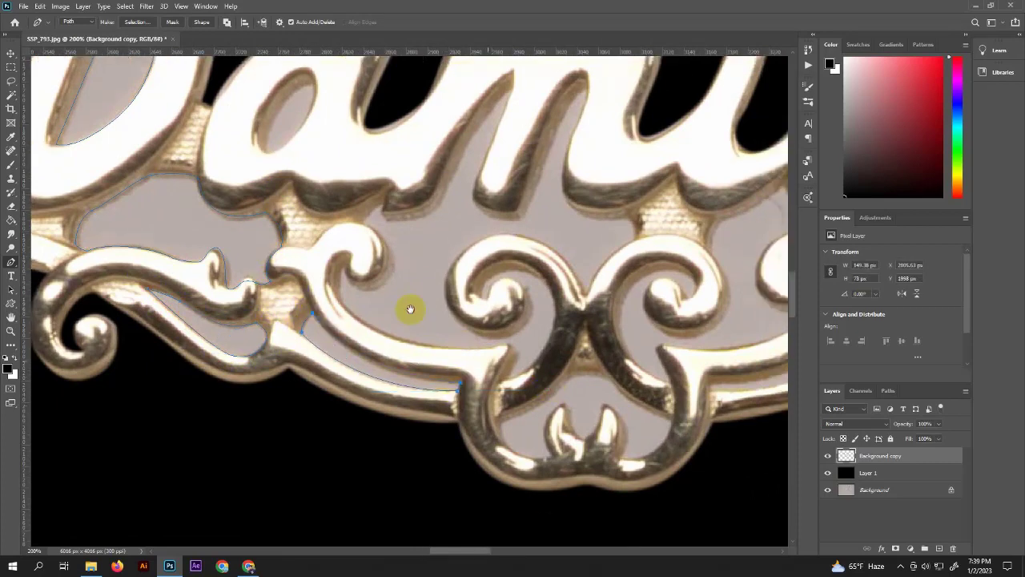
pyautogui.scroll(-3, 350, 342)
pyautogui.hscroll(5, 350, 343)
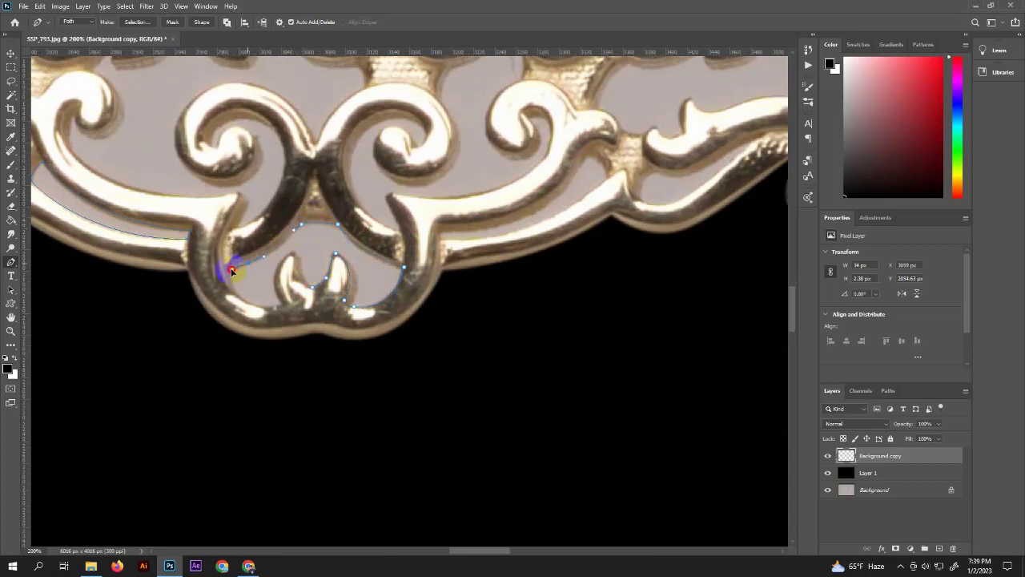
pyautogui.click(295, 257)
pyautogui.hotkey('ctrl', '0')
# Step: Bring up the Work Path and add curved points along the scroll ornament's edge
pyautogui.click(888, 390)
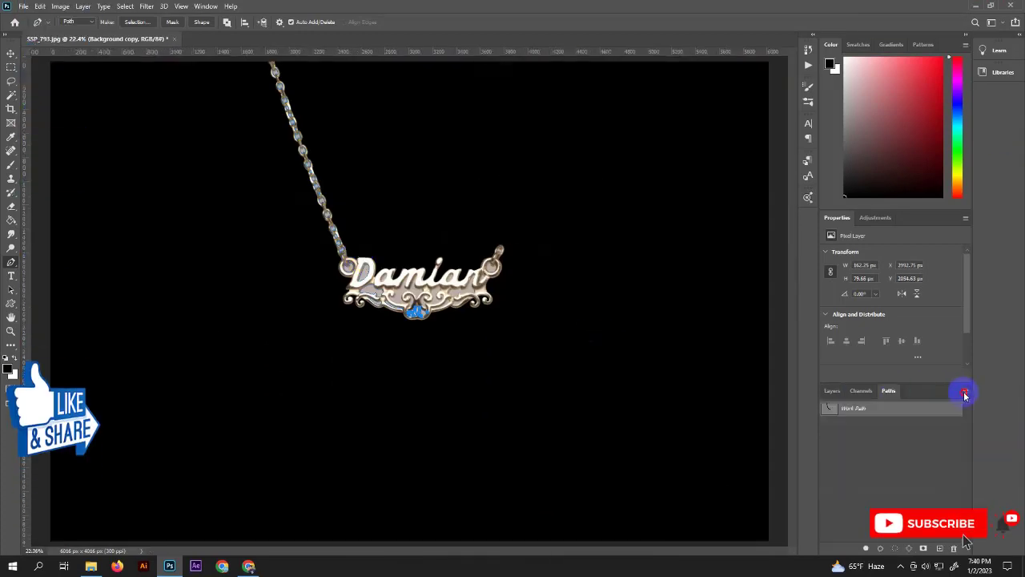
pyautogui.doubleClick(853, 408)
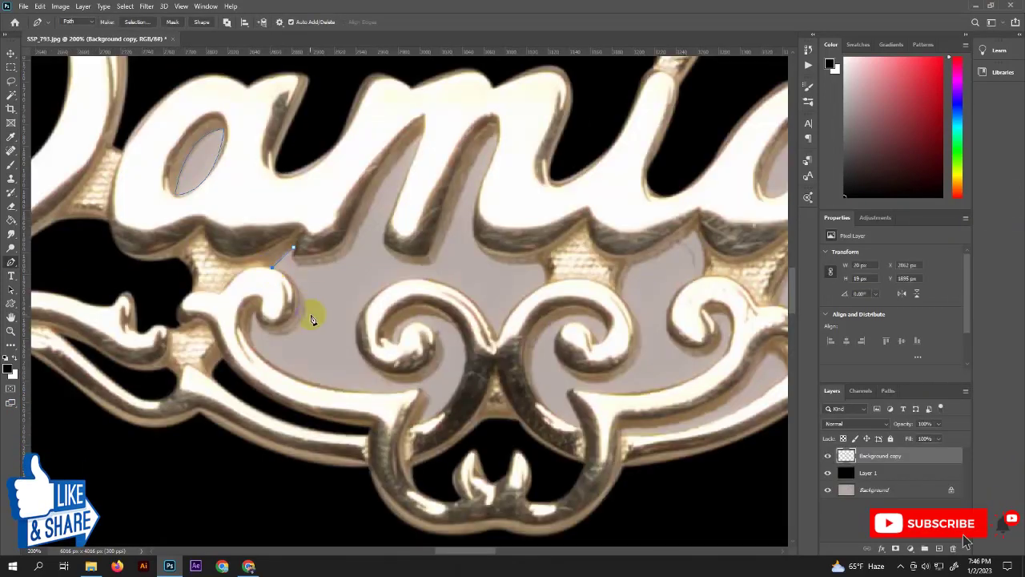
pyautogui.moveTo(274, 330); pyautogui.dragTo(259, 327)
pyautogui.scroll(-3, 229, 269)
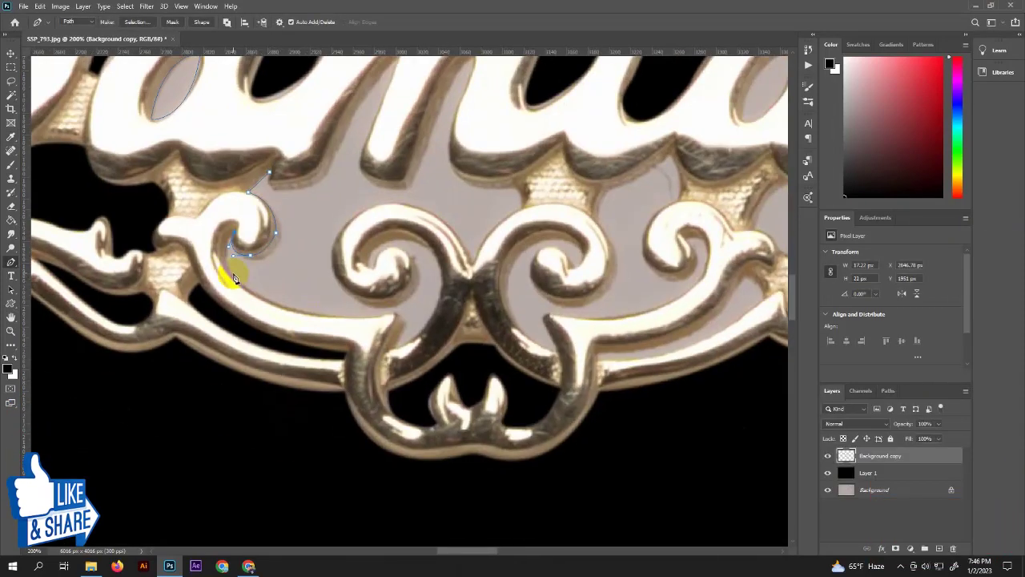
pyautogui.click(230, 272)
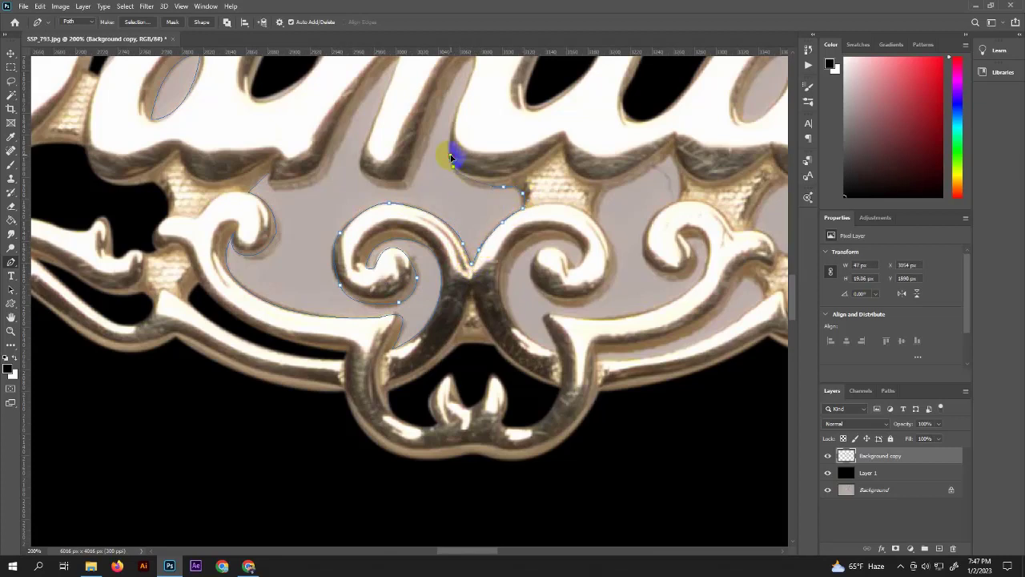
# Step: Curve the path around the small scroll curl and up the right-hand letter's edge
pyautogui.scroll(3, 451, 158)
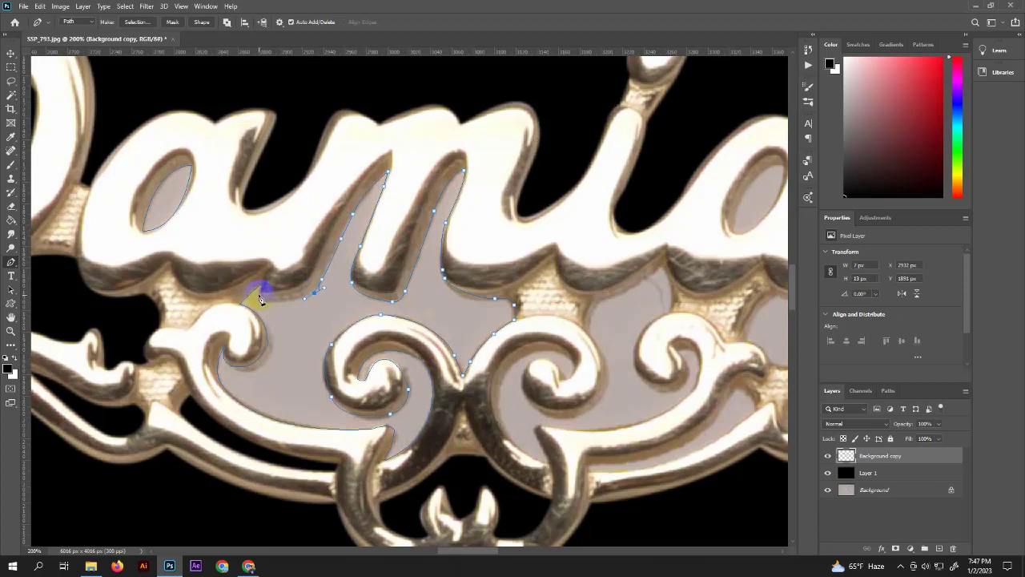
pyautogui.moveTo(528, 299); pyautogui.dragTo(351, 234)
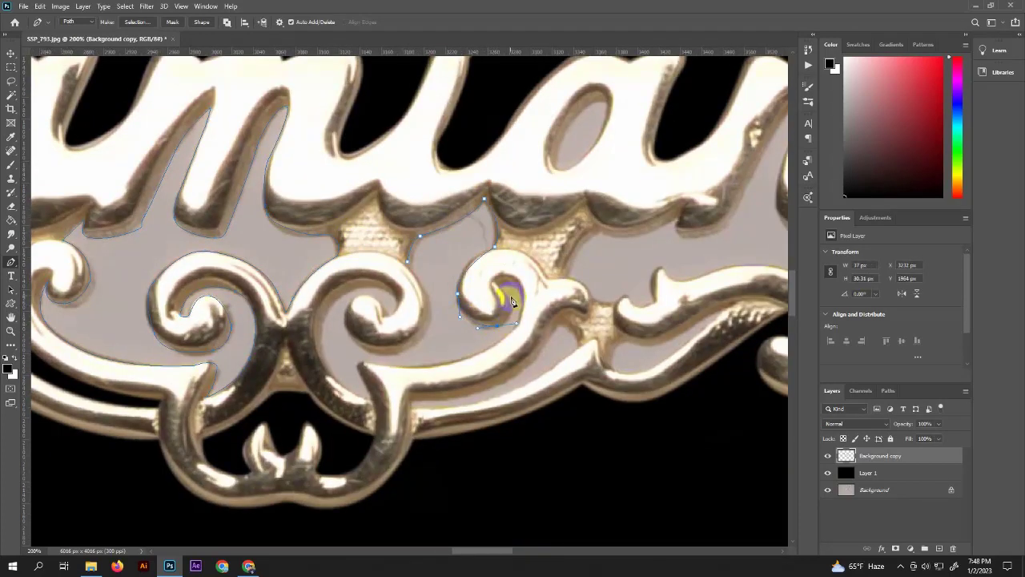
pyautogui.moveTo(477, 354); pyautogui.dragTo(427, 369)
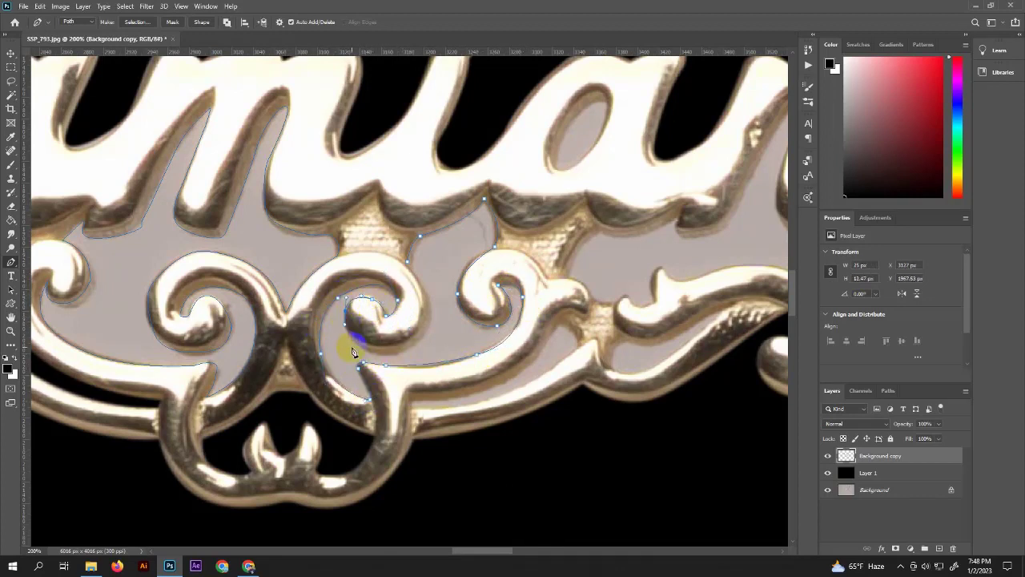
pyautogui.hscroll(5, 400, 258)
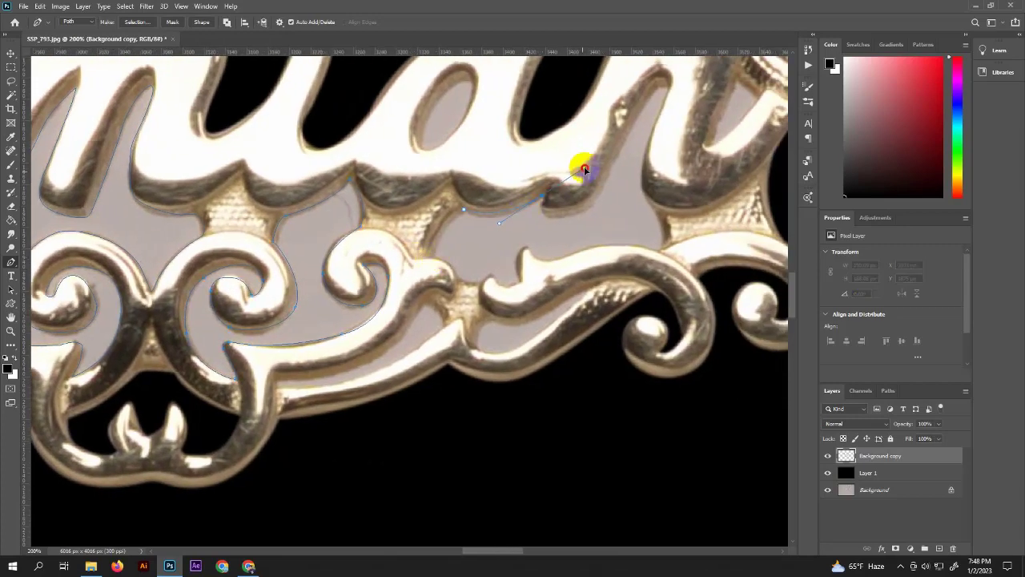
pyautogui.moveTo(584, 169); pyautogui.dragTo(547, 202)
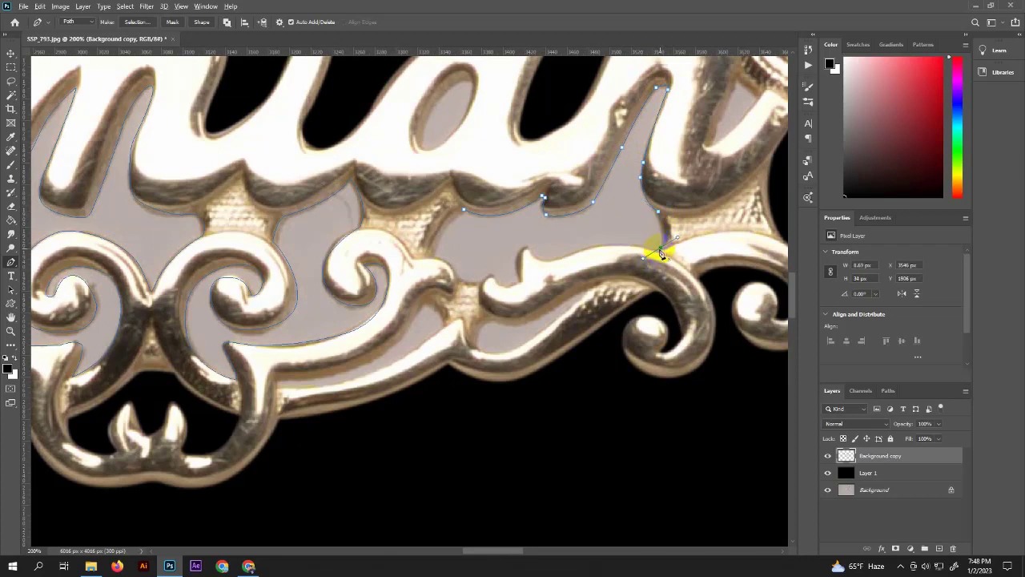
pyautogui.moveTo(602, 246); pyautogui.dragTo(540, 262)
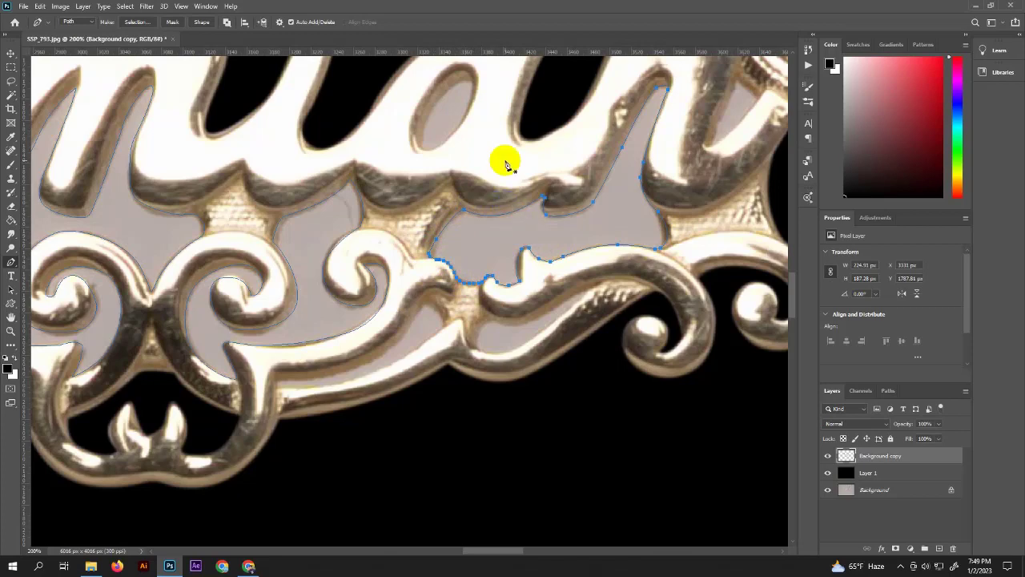
# Step: Extend the outline with more anchors and close it around the a's counter
pyautogui.scroll(3, 506, 164)
pyautogui.hscroll(5, 506, 165)
pyautogui.click(503, 220)
pyautogui.click(525, 240)
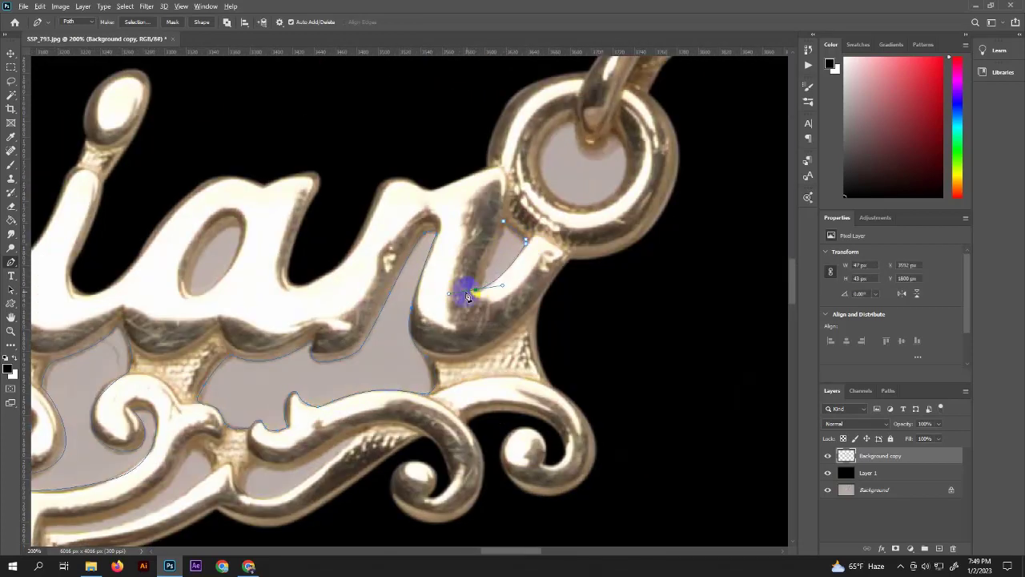
pyautogui.scroll(3, 468, 296)
pyautogui.hscroll(3, 467, 296)
pyautogui.scroll(1, 478, 237)
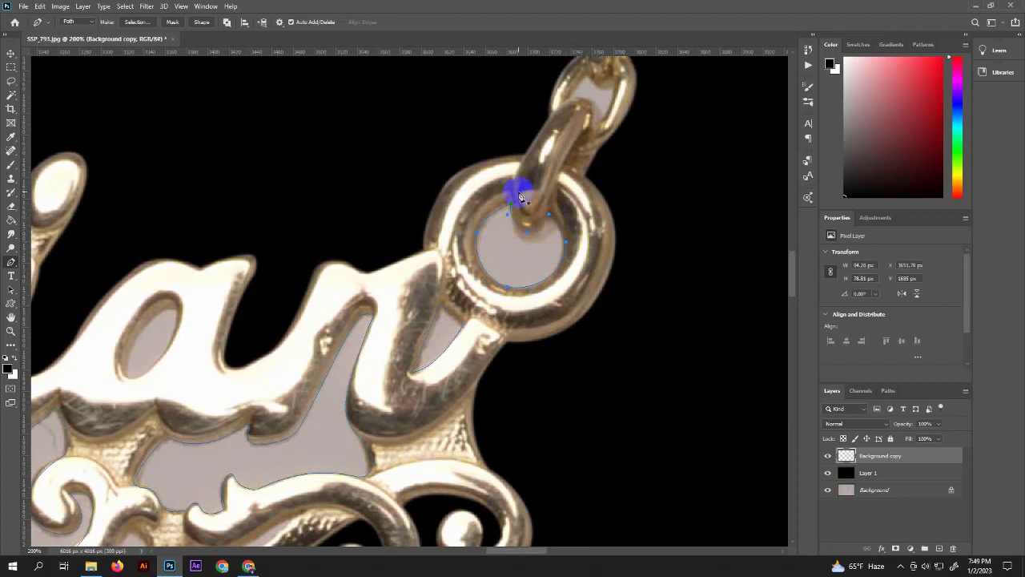
pyautogui.scroll(2, 567, 132)
pyautogui.hscroll(1, 566, 132)
pyautogui.click(561, 174)
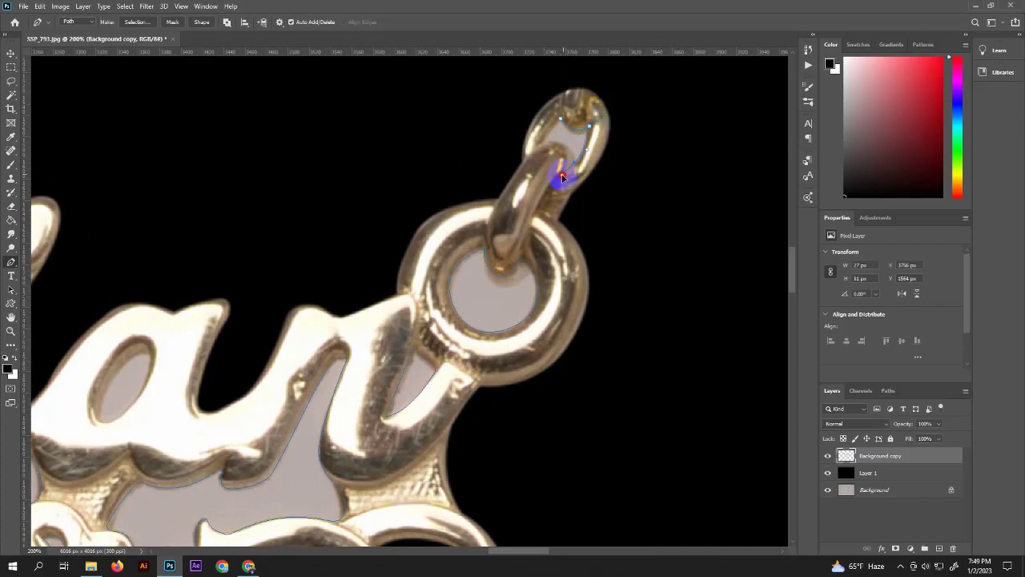
pyautogui.scroll(-3, 377, 305)
pyautogui.hscroll(-4, 377, 305)
pyautogui.scroll(1, 475, 235)
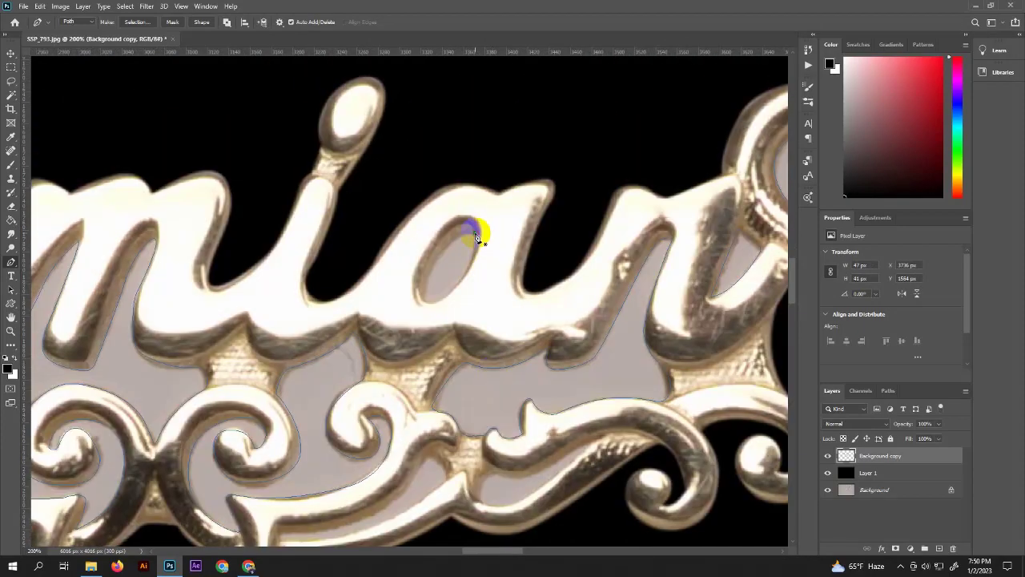
pyautogui.click(475, 232)
# Step: Start a new curved outline along the pendant's lower swirls
pyautogui.hscroll(-3, 549, 208)
pyautogui.hscroll(-4, 586, 377)
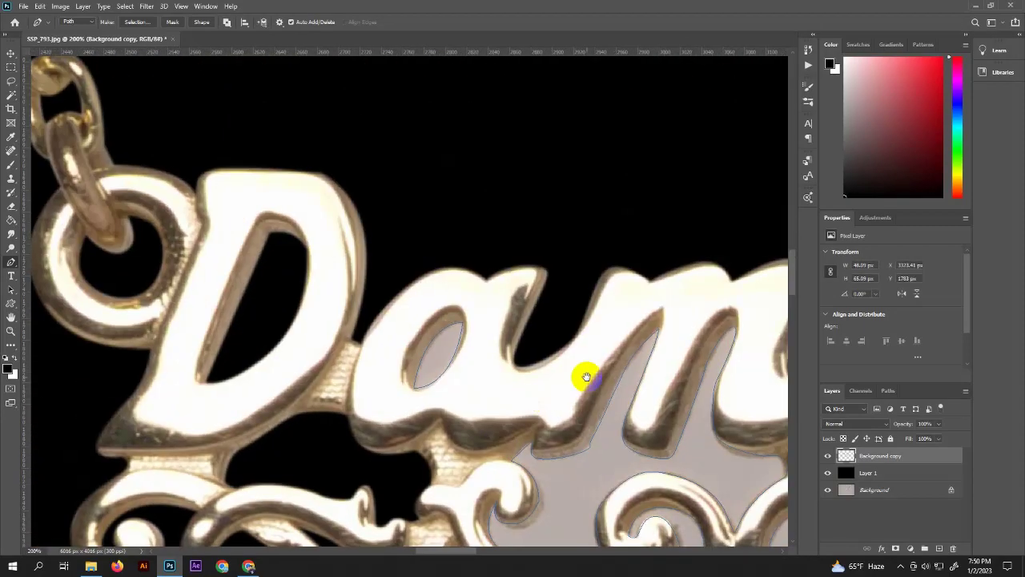
pyautogui.hscroll(7, 476, 335)
pyautogui.scroll(-2, 475, 334)
pyautogui.click(477, 319)
pyautogui.moveTo(541, 309); pyautogui.dragTo(571, 298)
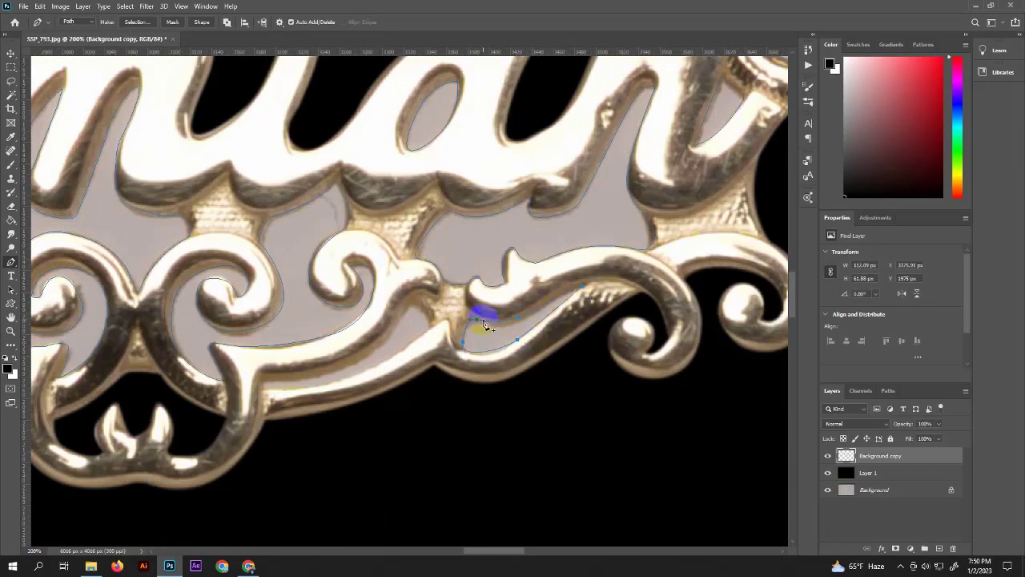
pyautogui.scroll(-2, 553, 229)
pyautogui.hscroll(3, 326, 291)
pyautogui.moveTo(337, 293); pyautogui.dragTo(350, 309)
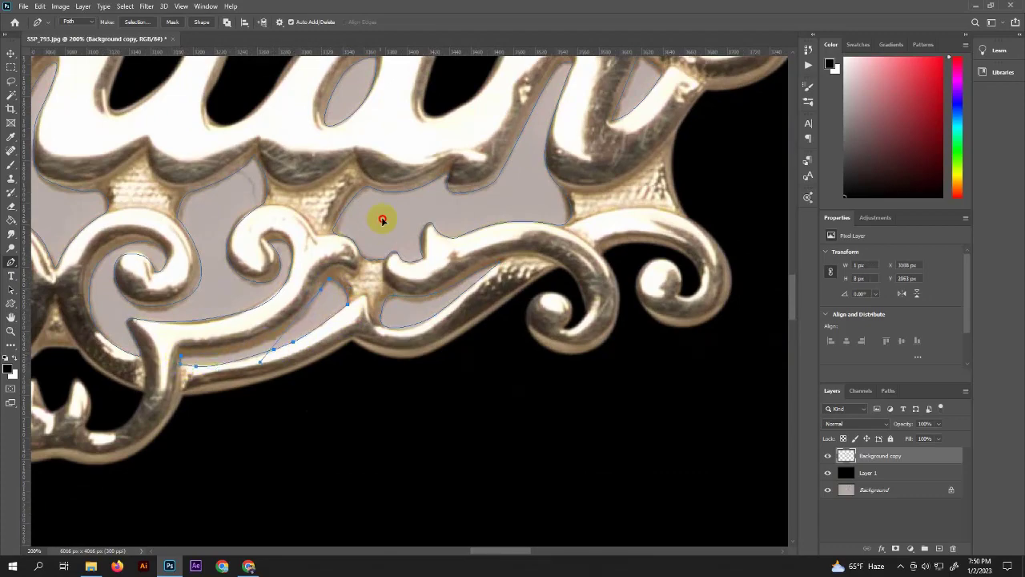
pyautogui.scroll(-3, 383, 219)
pyautogui.scroll(3, 389, 275)
pyautogui.scroll(2, 320, 327)
# Step: Save the work path as Path 2, make it a selection, and clear the gaps to black
pyautogui.click(888, 390)
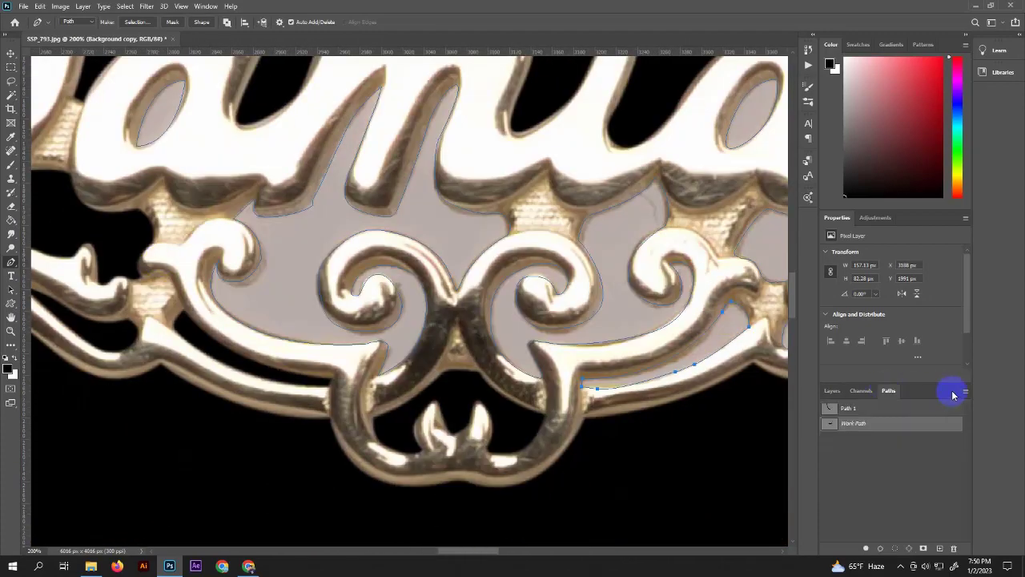
pyautogui.click(965, 390)
pyautogui.click(567, 179)
pyautogui.press('Return')
pyautogui.hotkey('ctrl', '-')
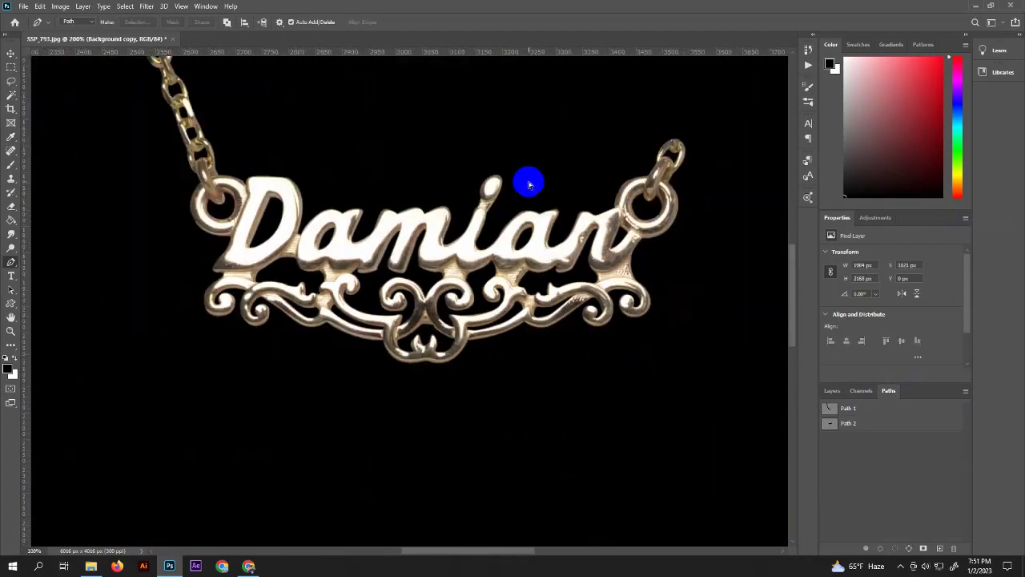
pyautogui.scroll(-5, 529, 184)
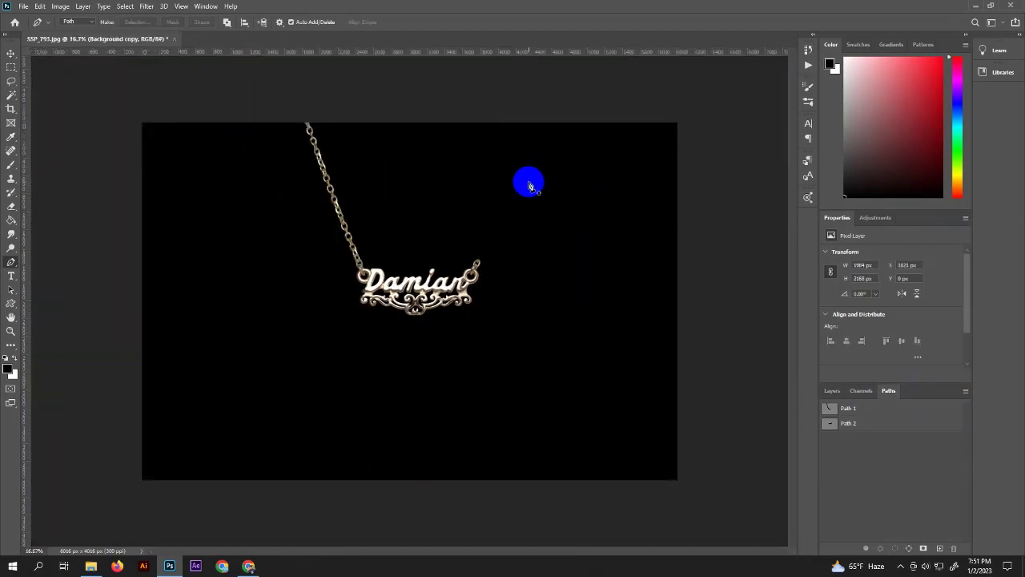
# Step: Add a Brightness/Contrast adjustment at brightness 14 and merge it into the necklace layer
pyautogui.click(832, 390)
pyautogui.click(875, 217)
pyautogui.click(830, 240)
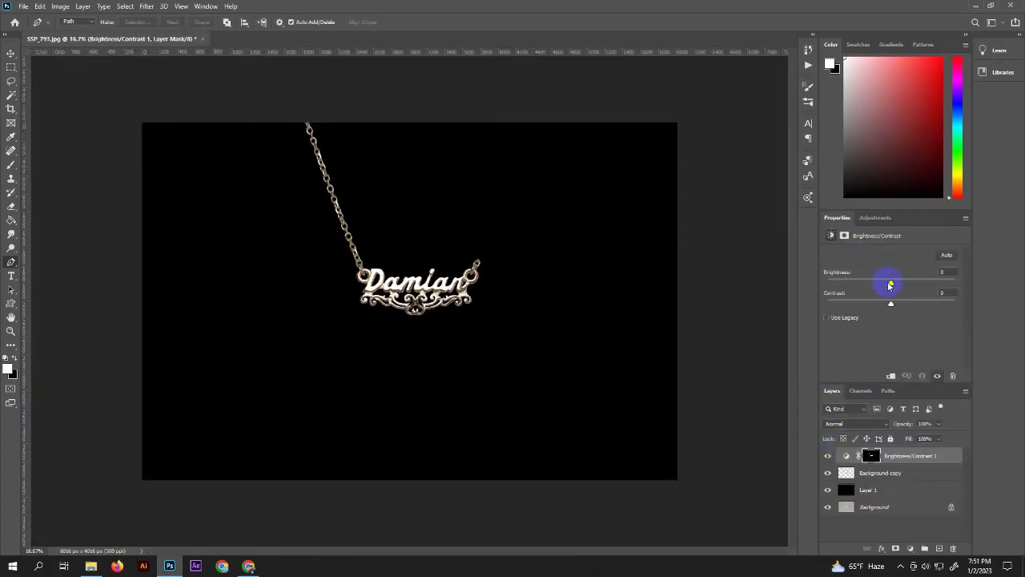
pyautogui.moveTo(886, 284); pyautogui.dragTo(897, 286)
pyautogui.keyDown('shift'); pyautogui.click(873, 473); pyautogui.keyUp('shift')
pyautogui.hotkey('ctrl', 'e')
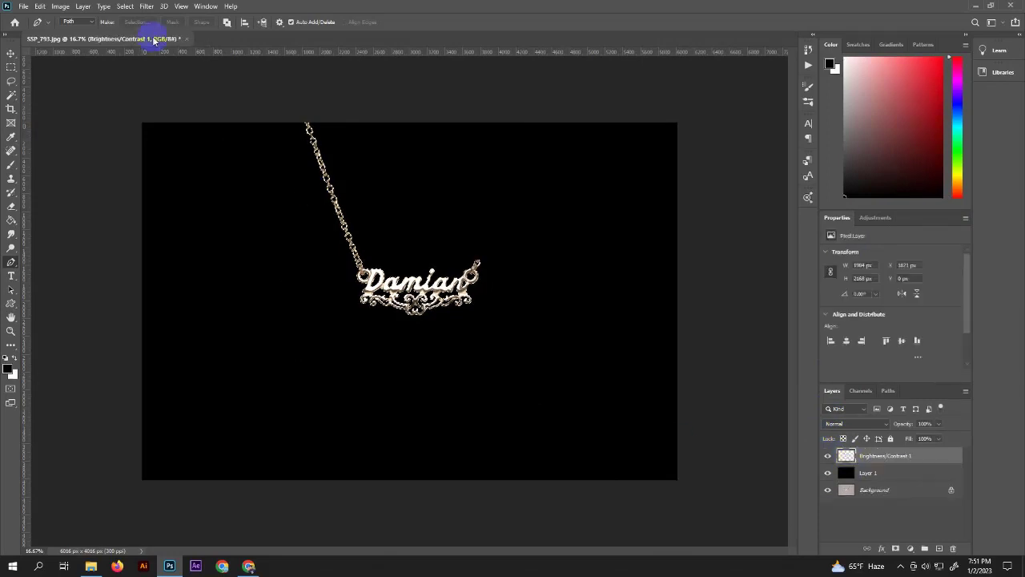
# Step: Apply Unsharp Mask, then add a Hue/Saturation layer with Yellows saturation +5
pyautogui.click(147, 7)
pyautogui.click(306, 238)
pyautogui.click(704, 114)
pyautogui.click(875, 217)
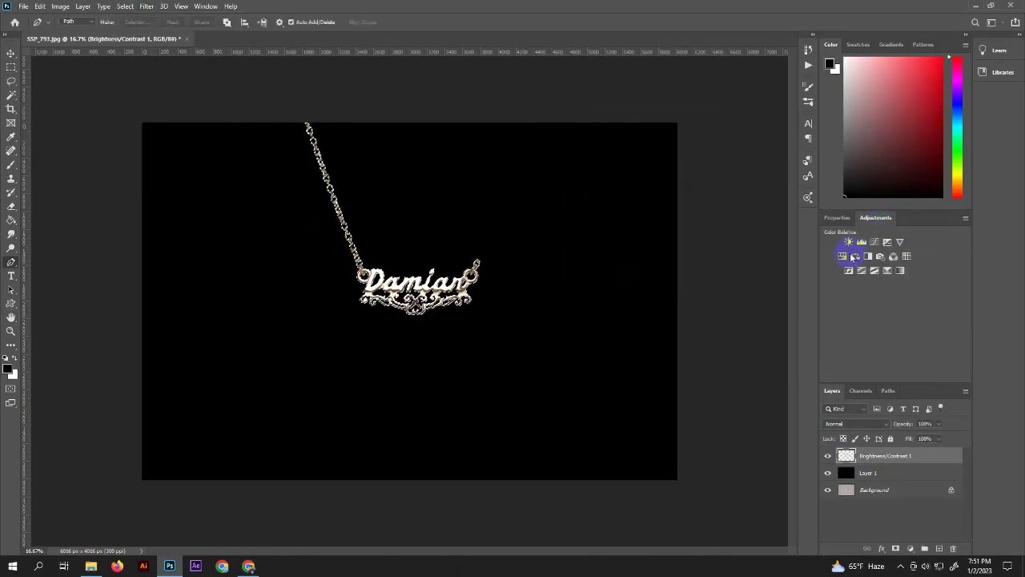
pyautogui.click(858, 253)
pyautogui.click(469, 288)
pyautogui.moveTo(891, 314); pyautogui.dragTo(895, 315)
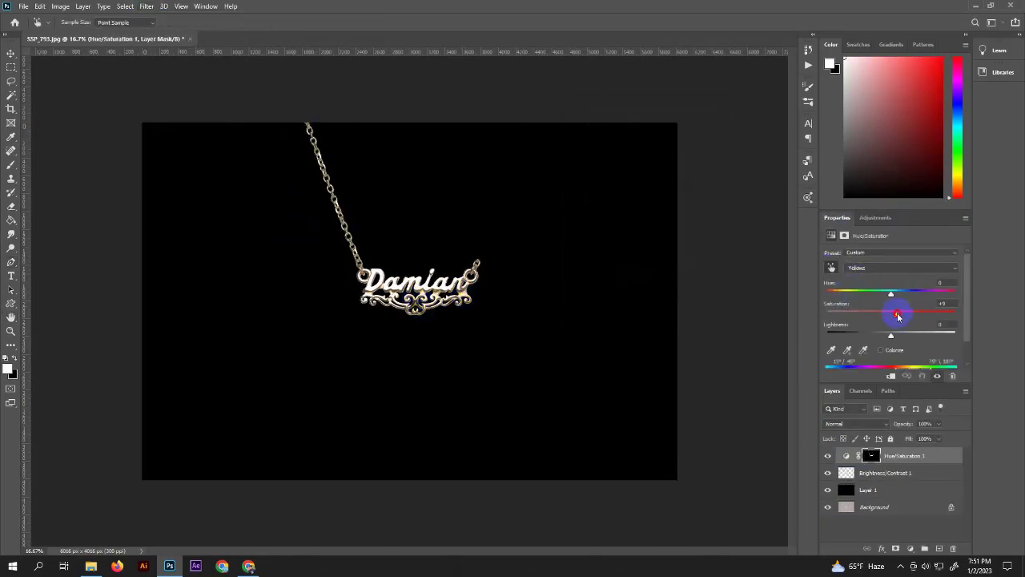
# Step: Select the merged necklace layer and zoom in on it
pyautogui.click(847, 473)
pyautogui.press('p')
pyautogui.hotkey('ctrl', '+')
pyautogui.hotkey('ctrl', '+')
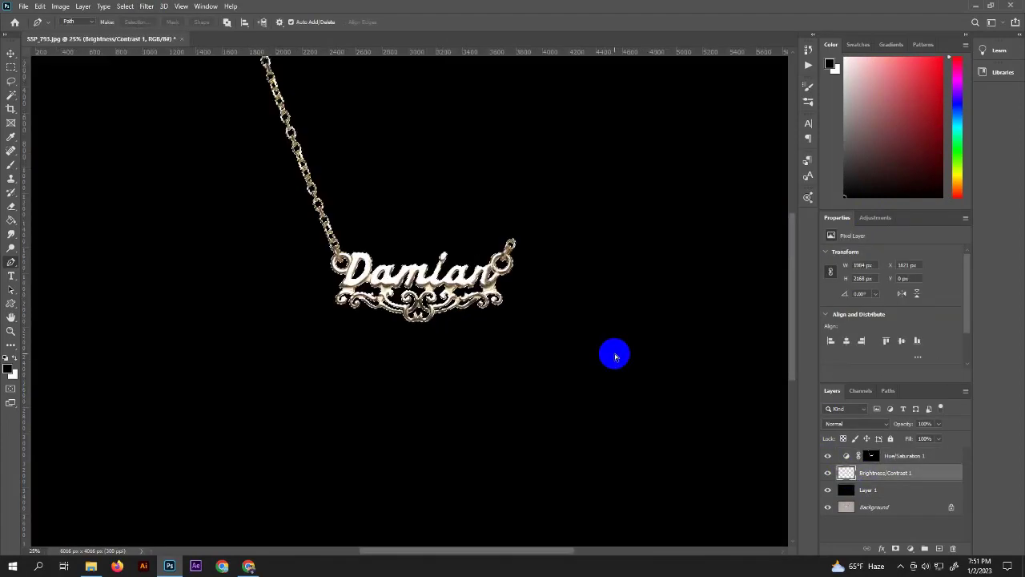
pyautogui.hotkey('ctrl', '+')
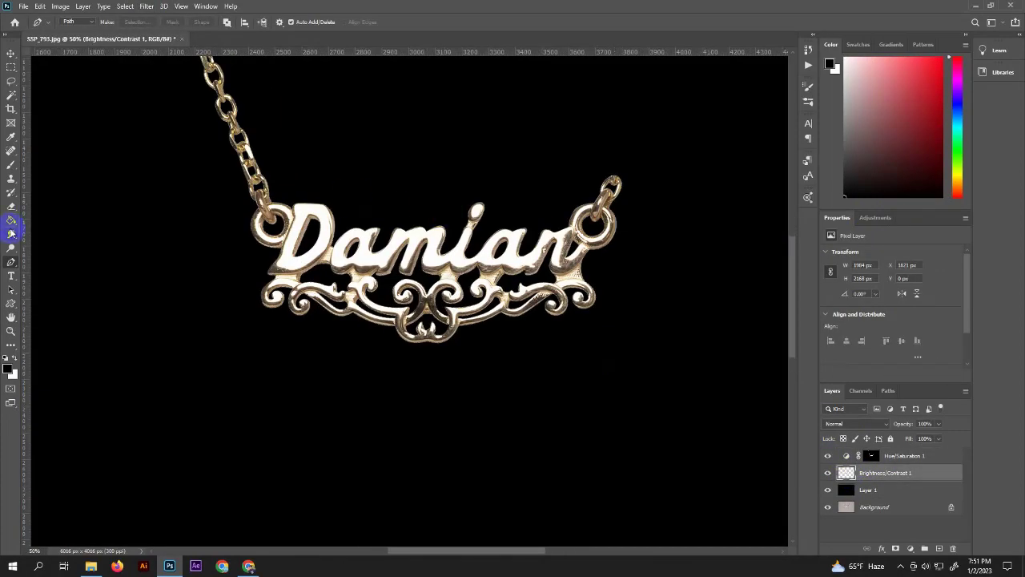
# Step: Pick the blending brush, zoom in to 100% on the nameplate and select the necklace shape
pyautogui.rightClick(10, 164)
pyautogui.click(64, 197)
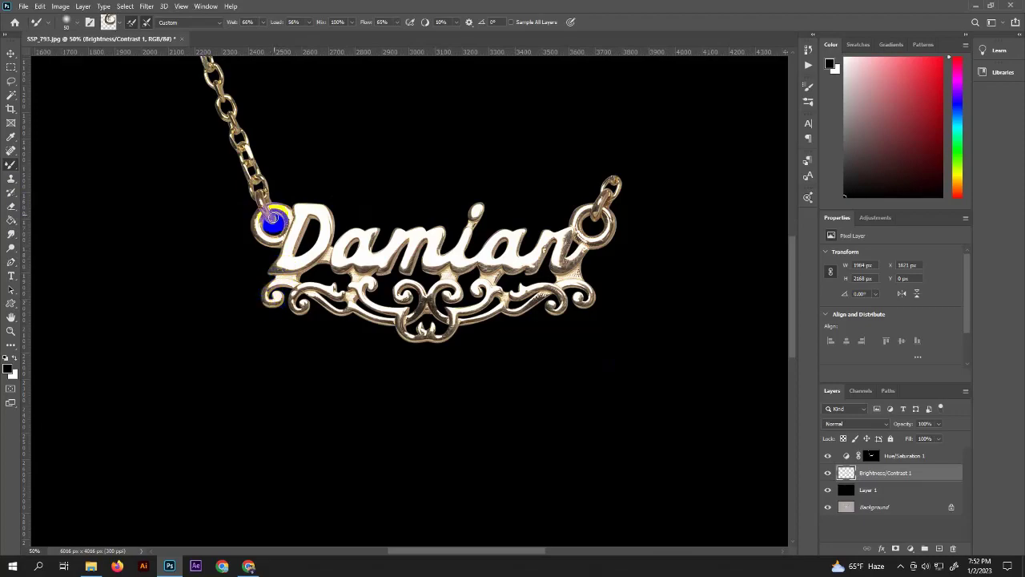
pyautogui.hotkey('ctrl', '+')
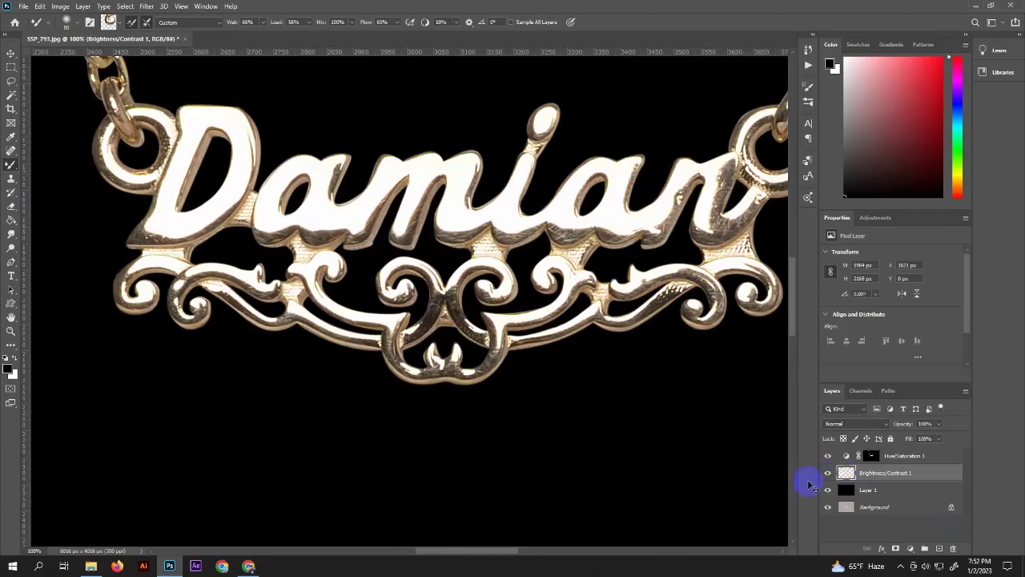
pyautogui.hotkey('ctrl', 'shift', 'd')
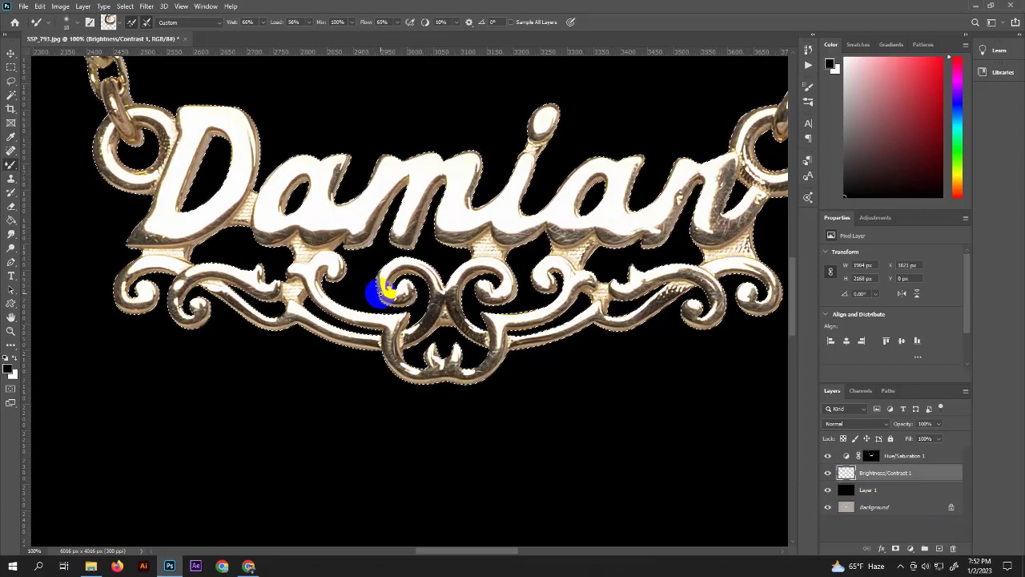
pyautogui.scroll(3, 386, 290)
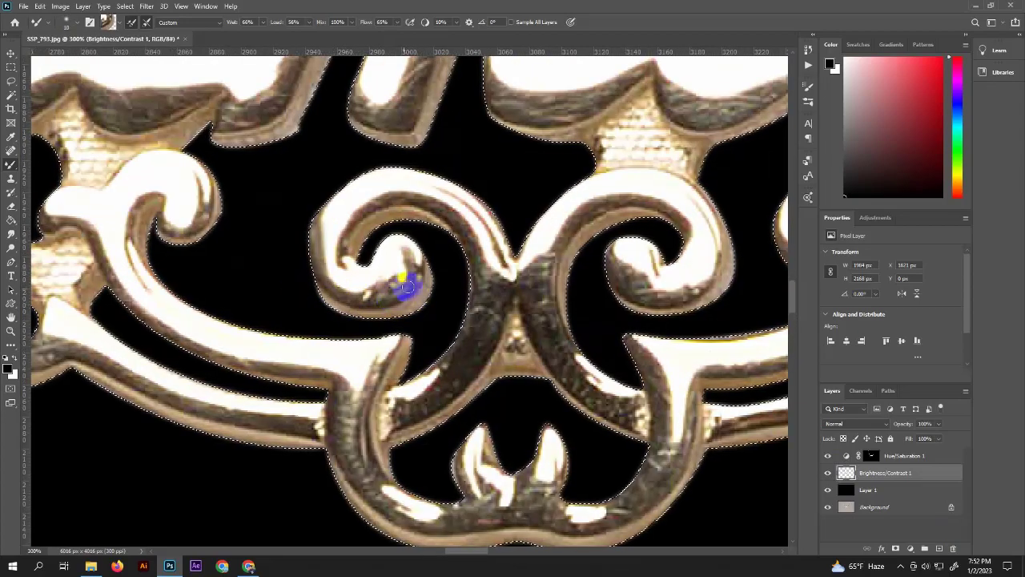
# Step: Smooth the scrollwork edges, the curls and the lower edge of the D
pyautogui.moveTo(321, 291); pyautogui.dragTo(325, 216)
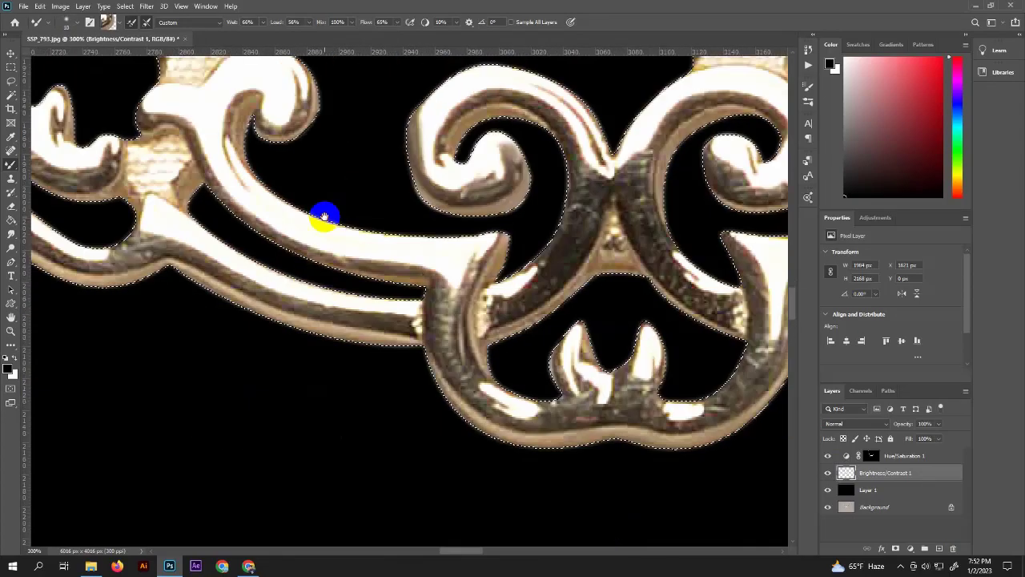
pyautogui.moveTo(99, 270)
pyautogui.mouseDown()
pyautogui.moveTo(191, 258)
pyautogui.moveTo(328, 317)
pyautogui.moveTo(439, 333)
pyautogui.mouseUp()
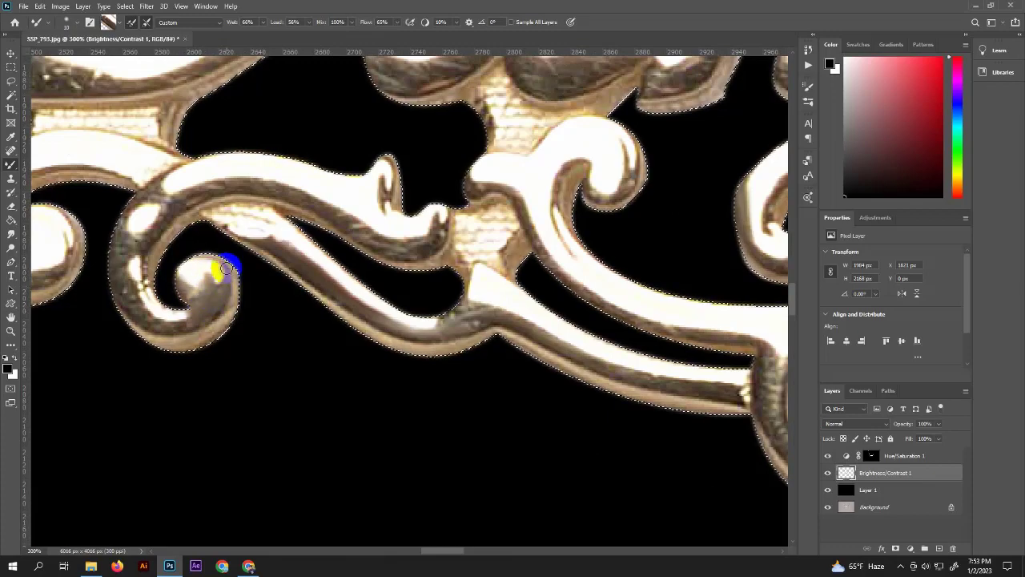
pyautogui.moveTo(227, 270)
pyautogui.mouseDown()
pyautogui.moveTo(206, 343)
pyautogui.moveTo(137, 309)
pyautogui.moveTo(110, 277)
pyautogui.moveTo(153, 192)
pyautogui.moveTo(160, 217)
pyautogui.moveTo(321, 210)
pyautogui.moveTo(515, 251)
pyautogui.mouseUp()
pyautogui.press('h')
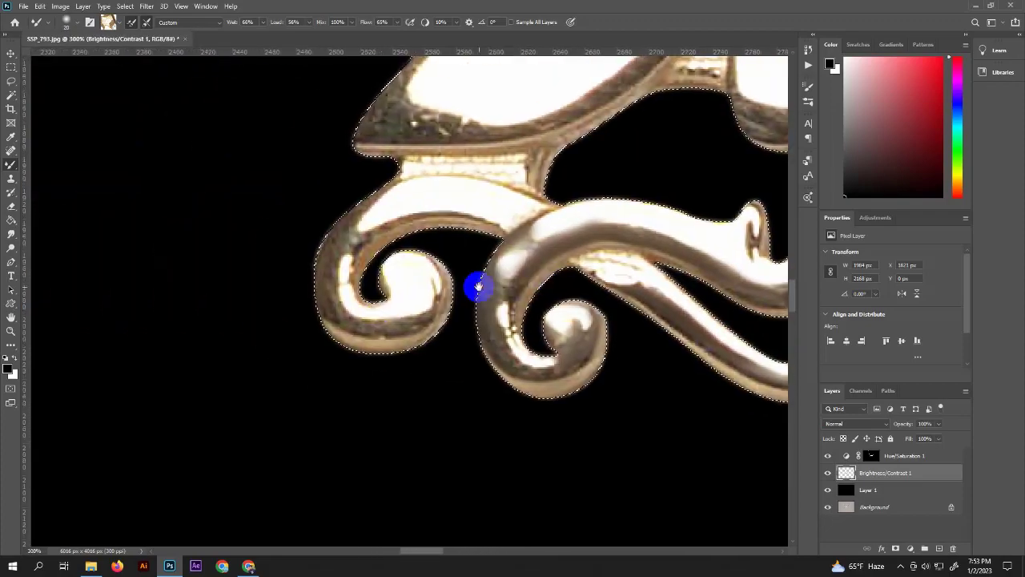
pyautogui.moveTo(478, 286)
pyautogui.mouseDown()
pyautogui.moveTo(343, 348)
pyautogui.moveTo(339, 229)
pyautogui.moveTo(407, 231)
pyautogui.moveTo(373, 321)
pyautogui.mouseUp()
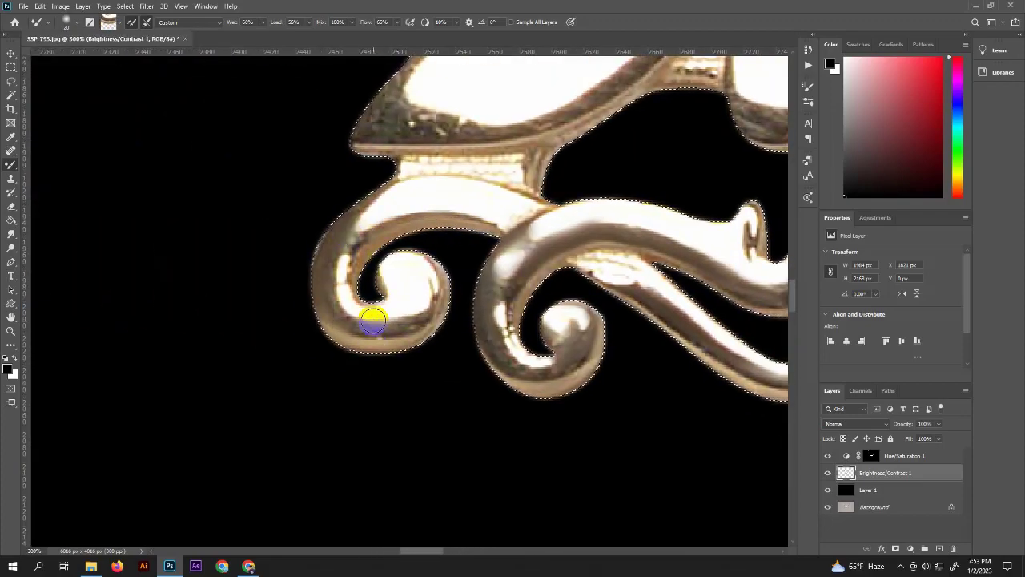
pyautogui.moveTo(427, 275); pyautogui.dragTo(308, 366)
pyautogui.moveTo(299, 221)
pyautogui.mouseDown()
pyautogui.moveTo(285, 158)
pyautogui.moveTo(384, 223)
pyautogui.moveTo(347, 231)
pyautogui.moveTo(504, 169)
pyautogui.moveTo(462, 231)
pyautogui.moveTo(634, 219)
pyautogui.moveTo(609, 217)
pyautogui.moveTo(556, 258)
pyautogui.moveTo(460, 247)
pyautogui.moveTo(446, 305)
pyautogui.moveTo(421, 320)
pyautogui.moveTo(550, 279)
pyautogui.moveTo(636, 297)
pyautogui.moveTo(632, 239)
pyautogui.moveTo(456, 380)
pyautogui.mouseUp()
# Step: Smooth the edges of the n, its left ornament, the lower scroll branch and the ball ornament
pyautogui.moveTo(593, 293)
pyautogui.mouseDown()
pyautogui.moveTo(586, 427)
pyautogui.moveTo(677, 289)
pyautogui.moveTo(590, 377)
pyautogui.moveTo(563, 242)
pyautogui.moveTo(498, 345)
pyautogui.moveTo(556, 347)
pyautogui.moveTo(588, 298)
pyautogui.moveTo(458, 313)
pyautogui.mouseUp()
pyautogui.hscroll(3, 538, 306)
pyautogui.moveTo(552, 272)
pyautogui.mouseDown()
pyautogui.moveTo(403, 313)
pyautogui.moveTo(457, 355)
pyautogui.moveTo(457, 488)
pyautogui.moveTo(393, 481)
pyautogui.mouseUp()
pyautogui.hscroll(3, 456, 394)
pyautogui.scroll(-1, 456, 394)
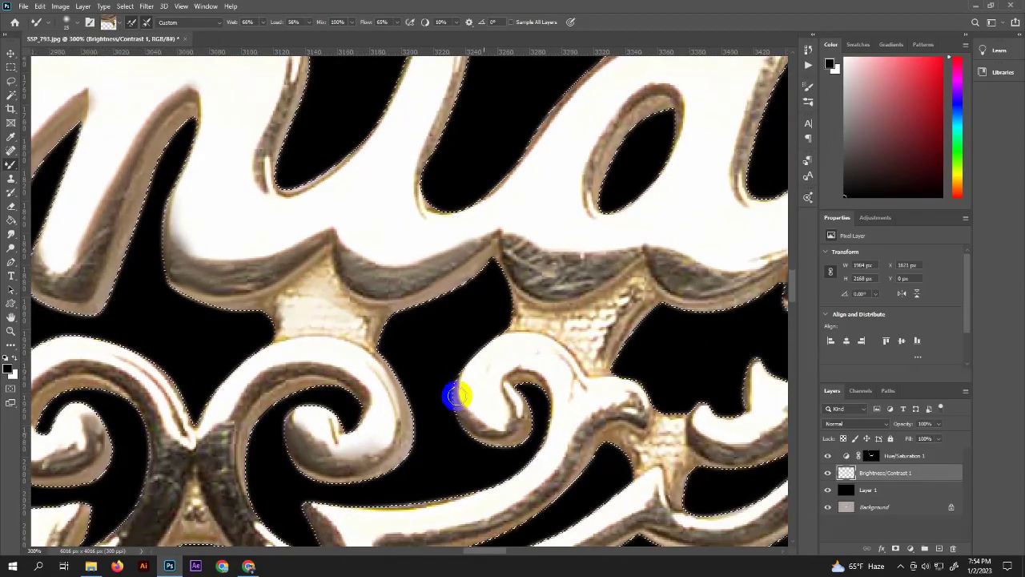
pyautogui.scroll(-1, 545, 453)
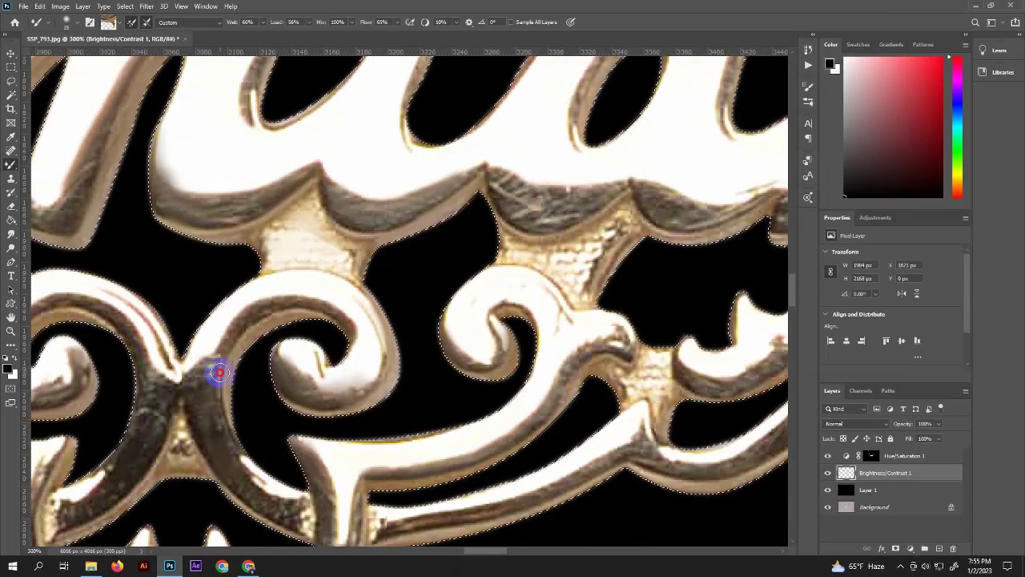
pyautogui.scroll(-2, 338, 327)
pyautogui.scroll(-2, 359, 304)
pyautogui.hscroll(3, 531, 289)
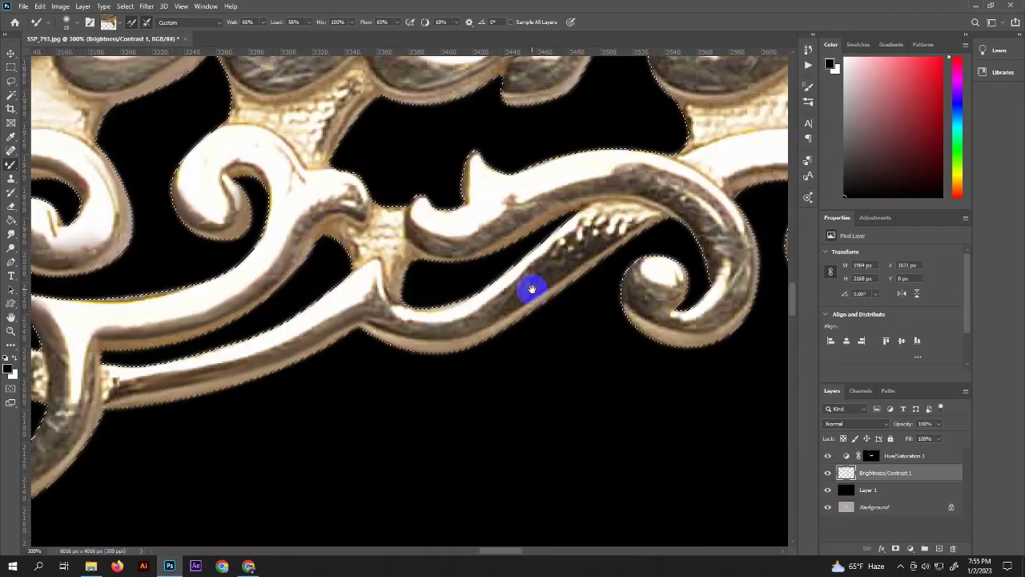
pyautogui.moveTo(636, 290)
pyautogui.mouseDown()
pyautogui.moveTo(670, 277)
pyautogui.moveTo(638, 270)
pyautogui.moveTo(744, 263)
pyautogui.moveTo(595, 194)
pyautogui.moveTo(521, 219)
pyautogui.mouseUp()
# Step: Smooth the lower scroll curve, the ring and the n strokes
pyautogui.scroll(3, 443, 387)
pyautogui.hscroll(4, 443, 387)
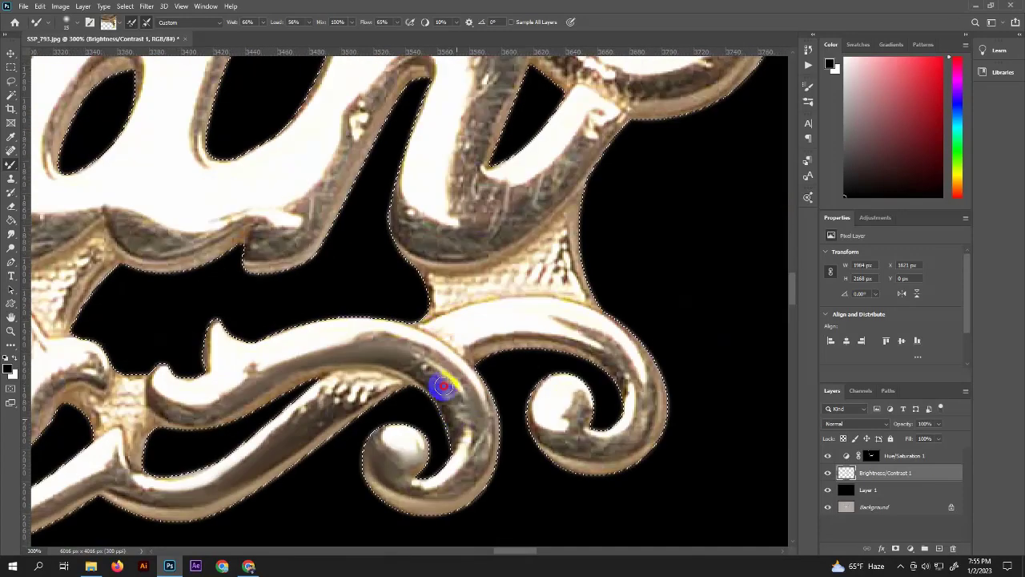
pyautogui.hscroll(2, 443, 387)
pyautogui.moveTo(487, 348); pyautogui.dragTo(542, 465)
pyautogui.scroll(2, 469, 393)
pyautogui.scroll(1, 473, 254)
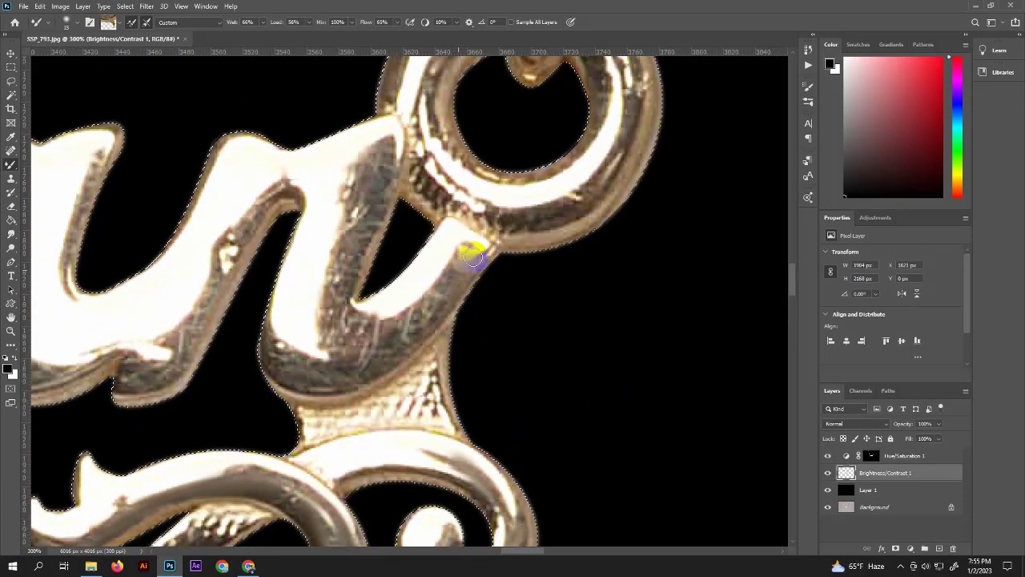
pyautogui.moveTo(473, 255)
pyautogui.mouseDown()
pyautogui.moveTo(321, 297)
pyautogui.moveTo(359, 256)
pyautogui.moveTo(361, 197)
pyautogui.moveTo(212, 299)
pyautogui.mouseUp()
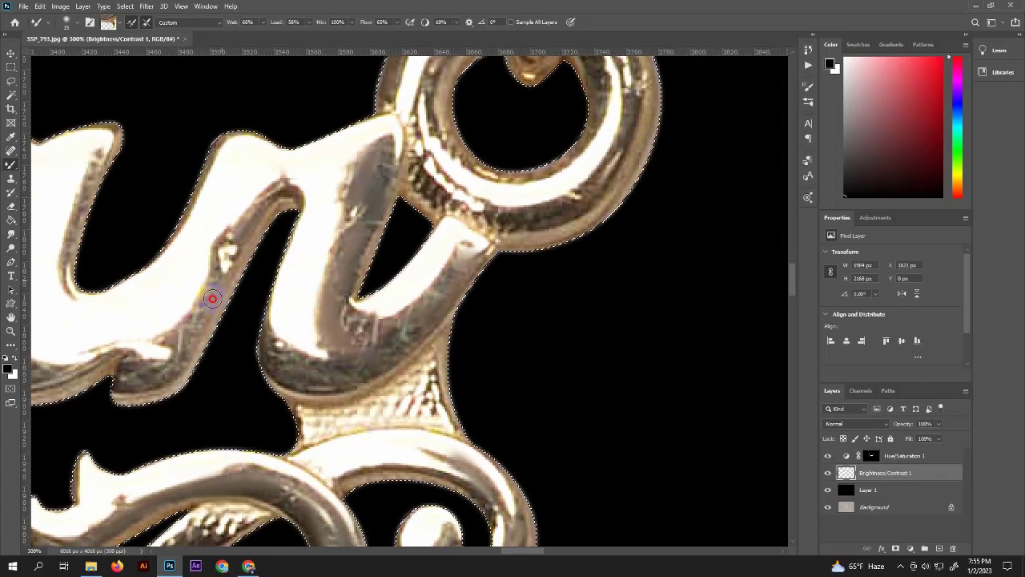
# Step: Pan and zoom in closely on the ornament's edges
pyautogui.hscroll(-4, 359, 300)
pyautogui.scroll(-1, 359, 299)
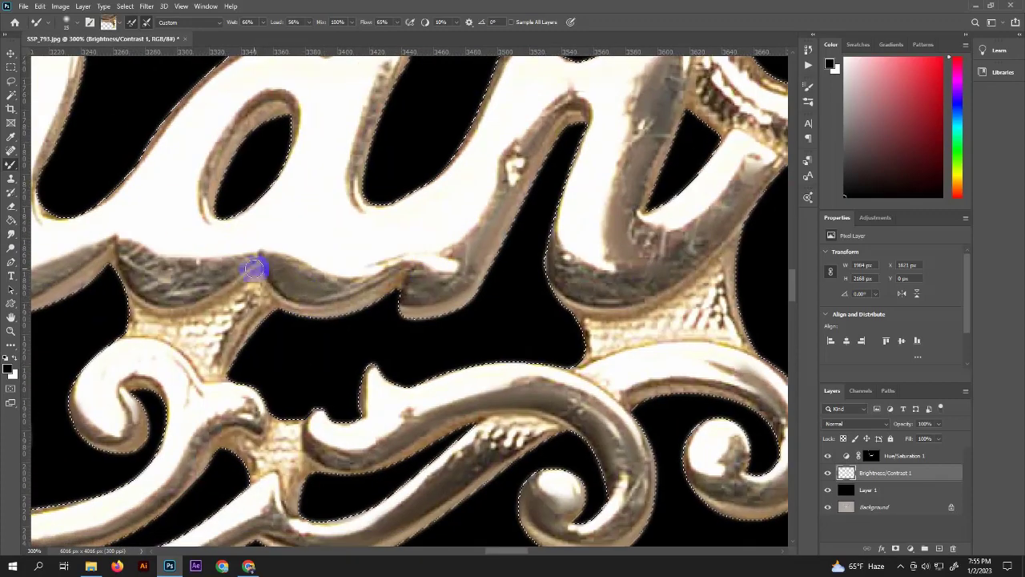
pyautogui.hscroll(5, 252, 229)
pyautogui.scroll(1, 251, 229)
pyautogui.hscroll(2, 320, 229)
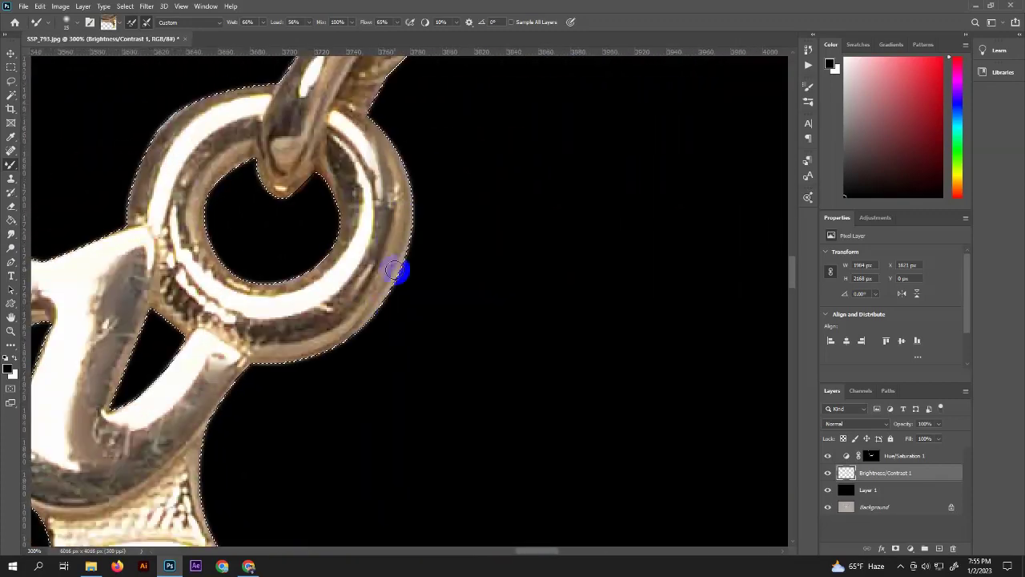
pyautogui.scroll(-5, 203, 300)
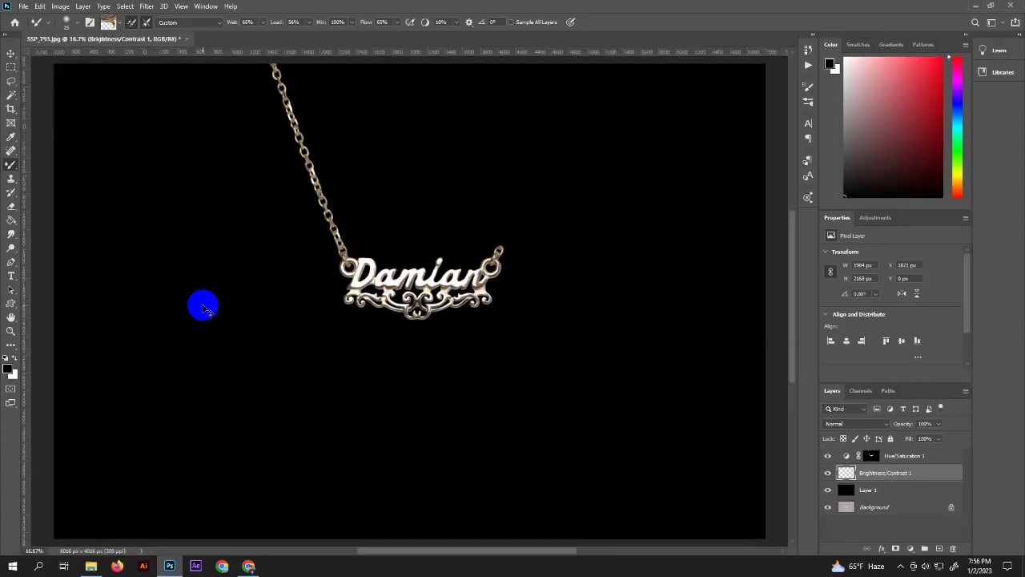
pyautogui.scroll(1, 203, 304)
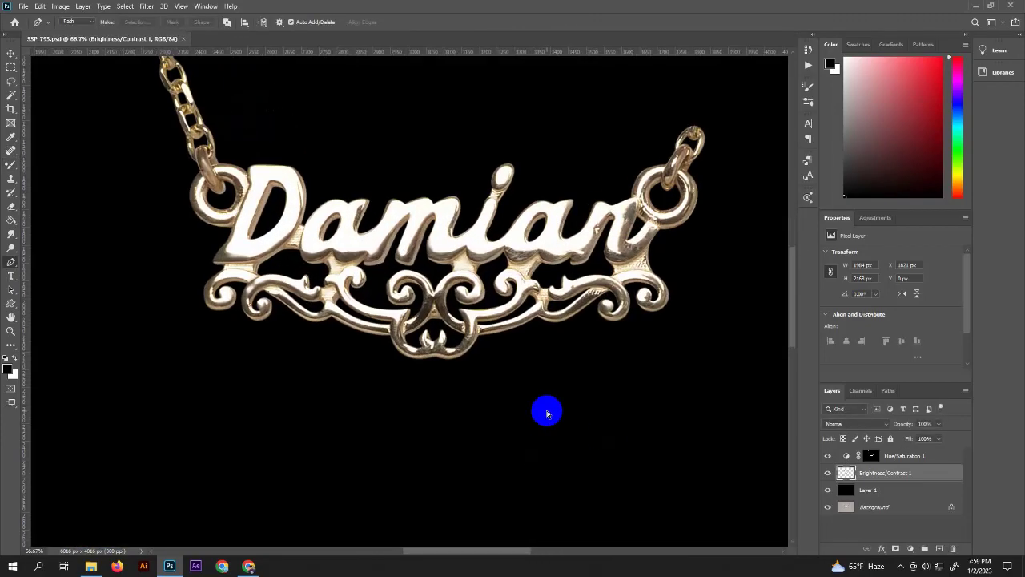
pyautogui.scroll(3, 547, 413)
pyautogui.moveTo(652, 336); pyautogui.dragTo(125, 160)
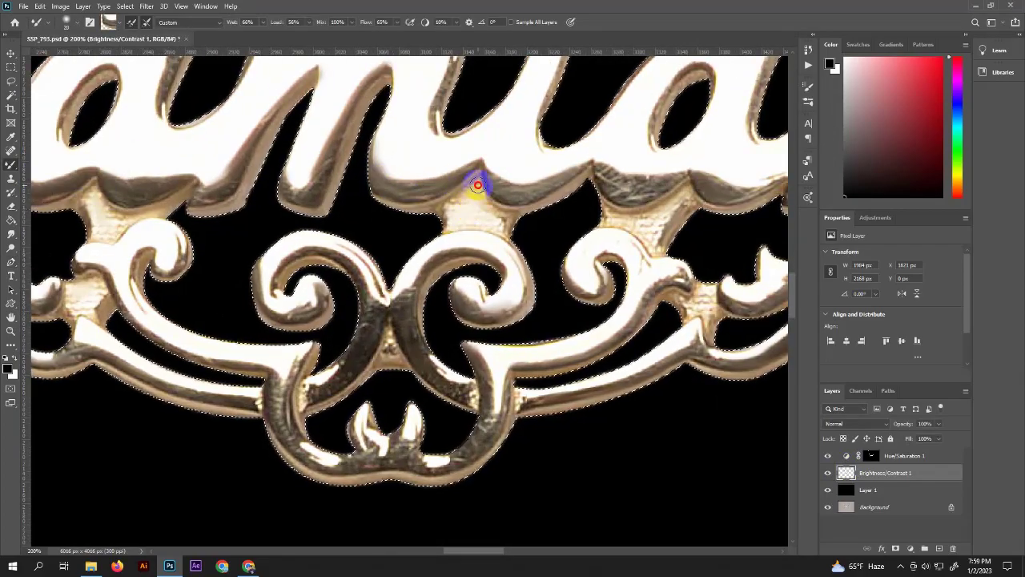
pyautogui.click(11, 233)
# Step: Smudge the rough edge under the letters with Smudge strength lowered to 41%
pyautogui.click(35, 250)
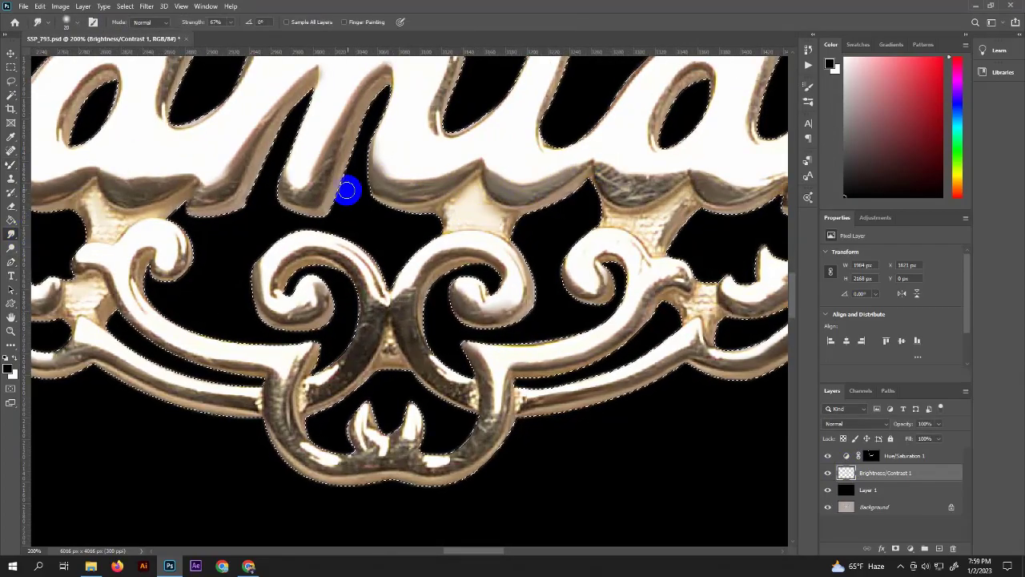
pyautogui.moveTo(322, 187); pyautogui.dragTo(342, 259)
pyautogui.moveTo(229, 22); pyautogui.dragTo(218, 38)
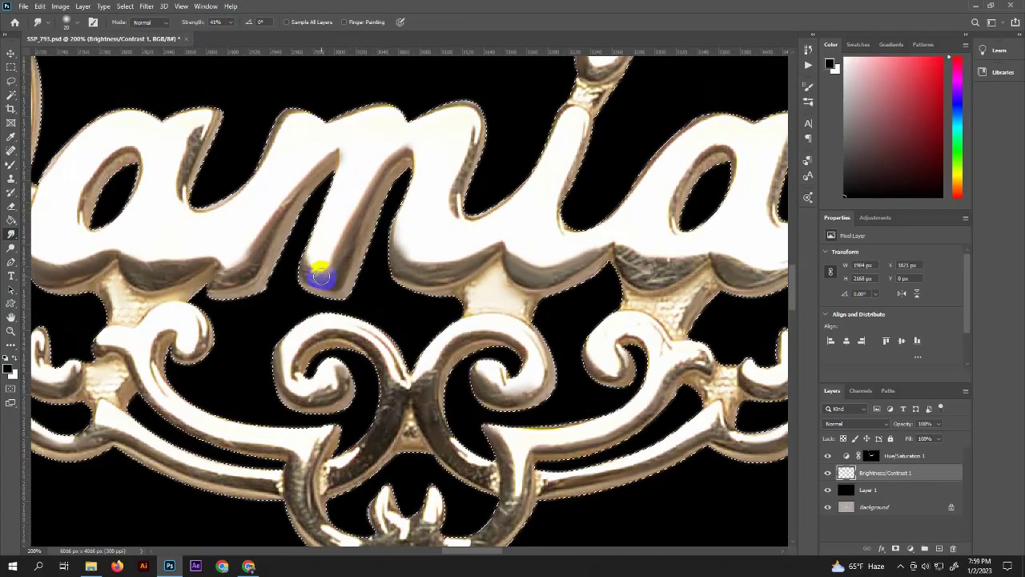
pyautogui.scroll(1, 183, 229)
pyautogui.hscroll(5, 280, 265)
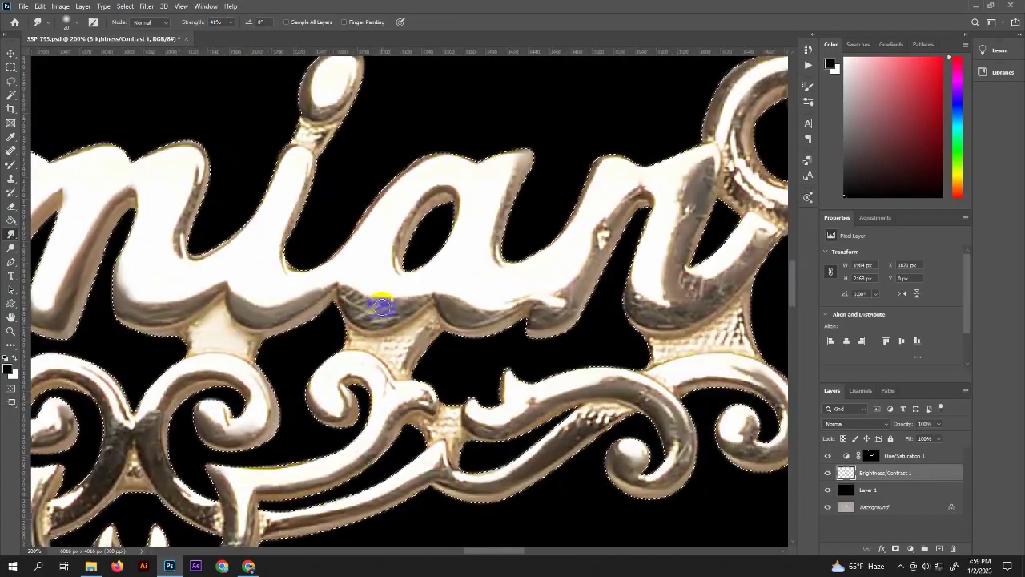
pyautogui.hscroll(5, 400, 303)
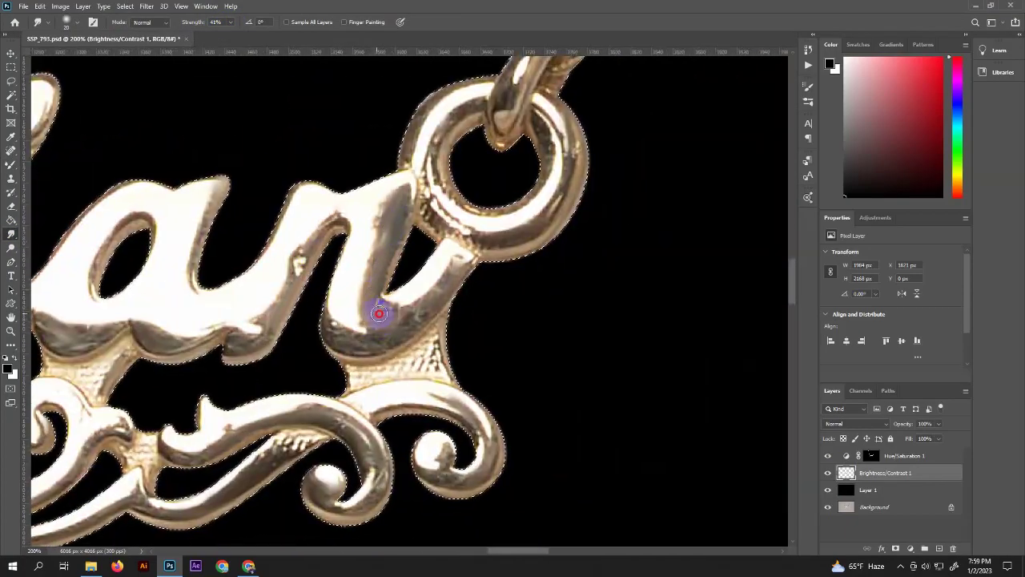
# Step: Smooth the right ring's edge and work along the chain links above it
pyautogui.moveTo(526, 233); pyautogui.dragTo(487, 272)
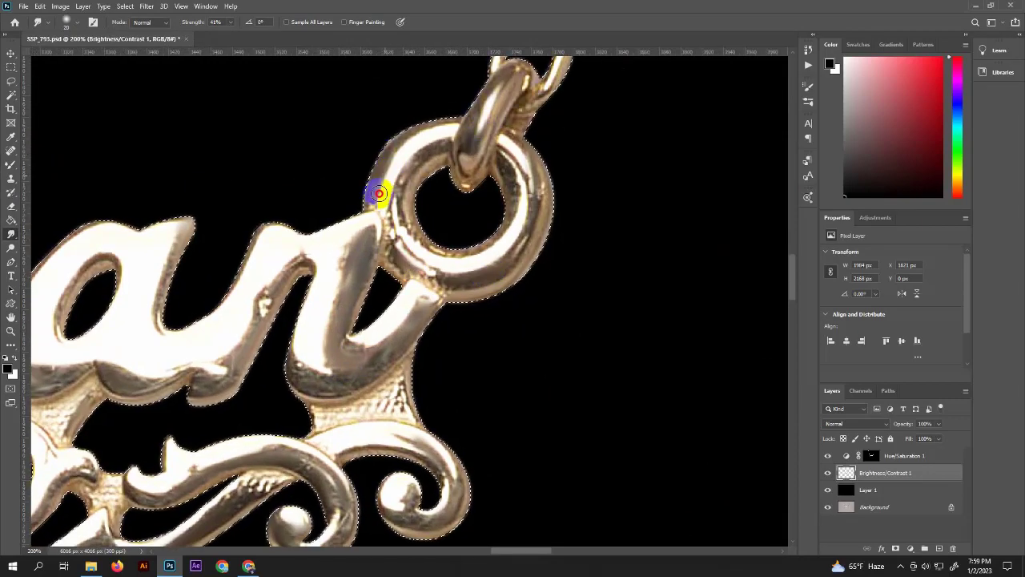
pyautogui.moveTo(408, 169); pyautogui.dragTo(457, 281)
pyautogui.moveTo(508, 142)
pyautogui.mouseDown()
pyautogui.moveTo(555, 178)
pyautogui.moveTo(356, 310)
pyautogui.moveTo(263, 438)
pyautogui.mouseUp()
pyautogui.moveTo(392, 174)
pyautogui.mouseDown()
pyautogui.moveTo(355, 241)
pyautogui.moveTo(283, 169)
pyautogui.moveTo(291, 233)
pyautogui.moveTo(265, 173)
pyautogui.moveTo(252, 240)
pyautogui.moveTo(189, 337)
pyautogui.moveTo(174, 328)
pyautogui.moveTo(151, 219)
pyautogui.moveTo(133, 275)
pyautogui.moveTo(156, 240)
pyautogui.moveTo(144, 189)
pyautogui.mouseUp()
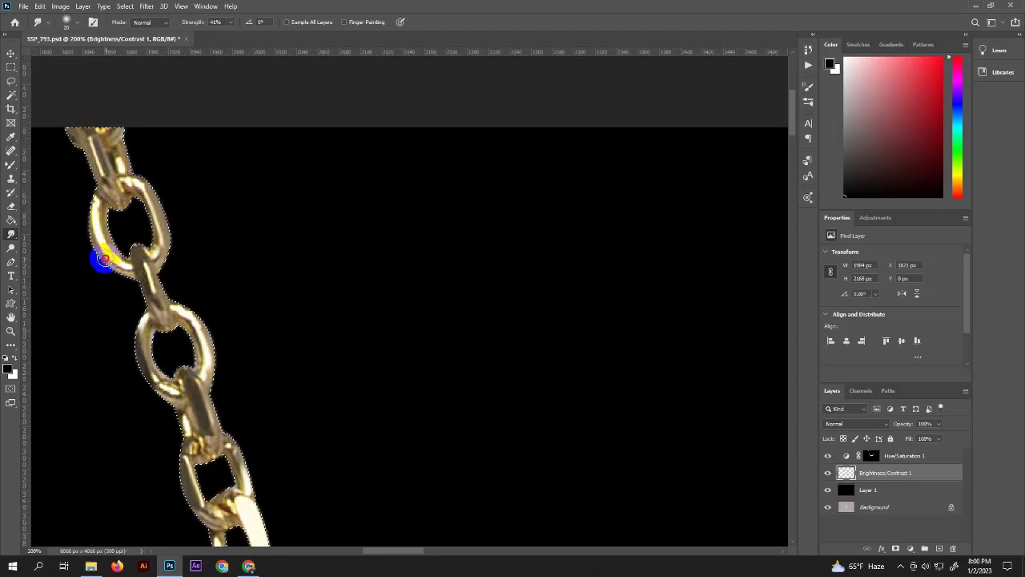
pyautogui.scroll(-5, 114, 201)
# Step: Copy the chain piece onto its own merged layer and move it to the top
pyautogui.scroll(-5, 273, 208)
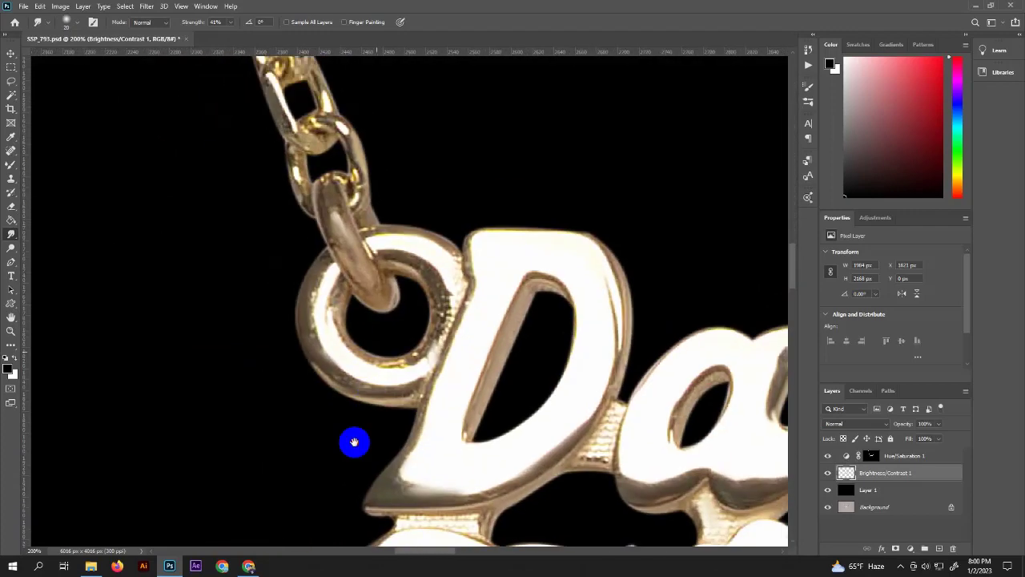
pyautogui.press('p')
pyautogui.scroll(-4, 380, 200)
pyautogui.scroll(5, 172, 280)
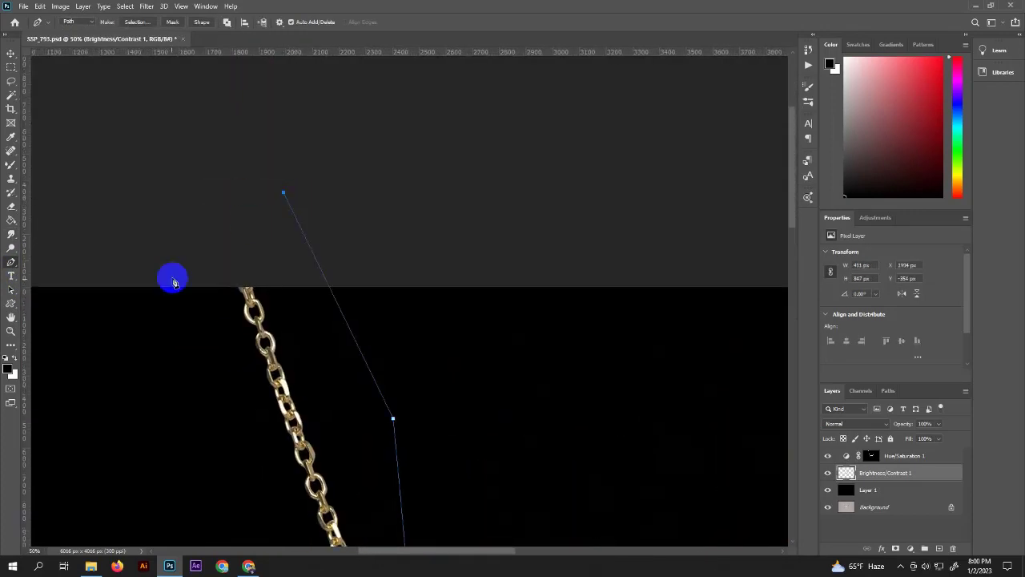
pyautogui.scroll(-5, 318, 340)
pyautogui.hotkey('ctrl', 'j')
pyautogui.click(13, 56)
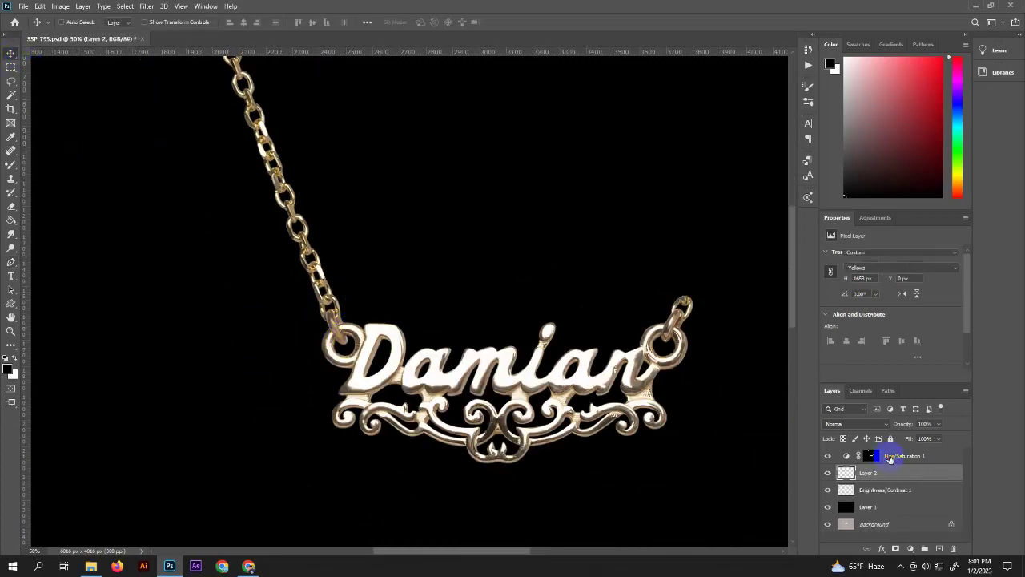
pyautogui.click(888, 458)
pyautogui.click(251, 208)
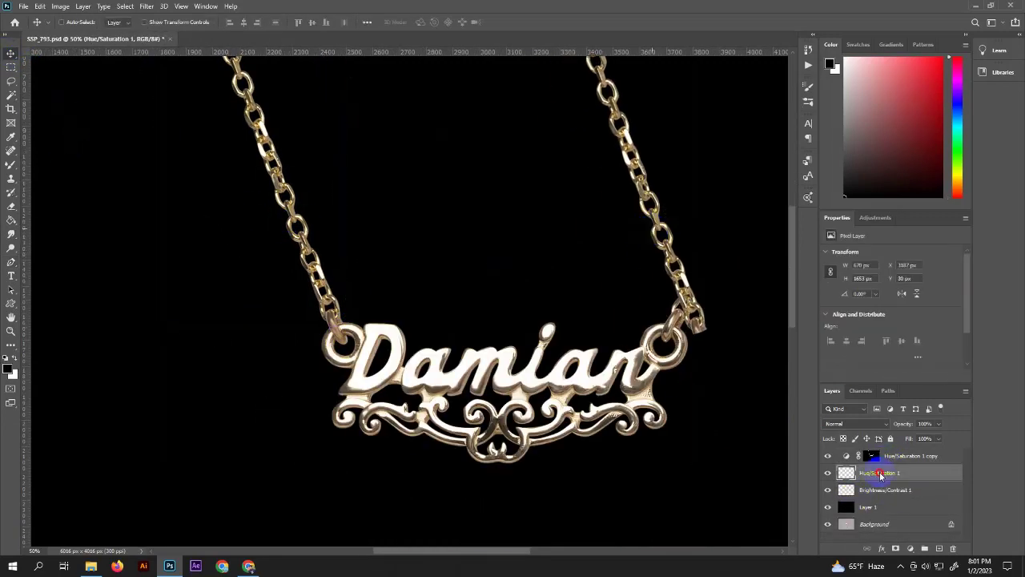
pyautogui.moveTo(879, 474); pyautogui.dragTo(879, 453)
# Step: Flip the chain copy horizontally and move it over to the right end ring
pyautogui.hotkey('ctrl', '-')
pyautogui.rightClick(488, 224)
pyautogui.press('Escape')
pyautogui.press('t')
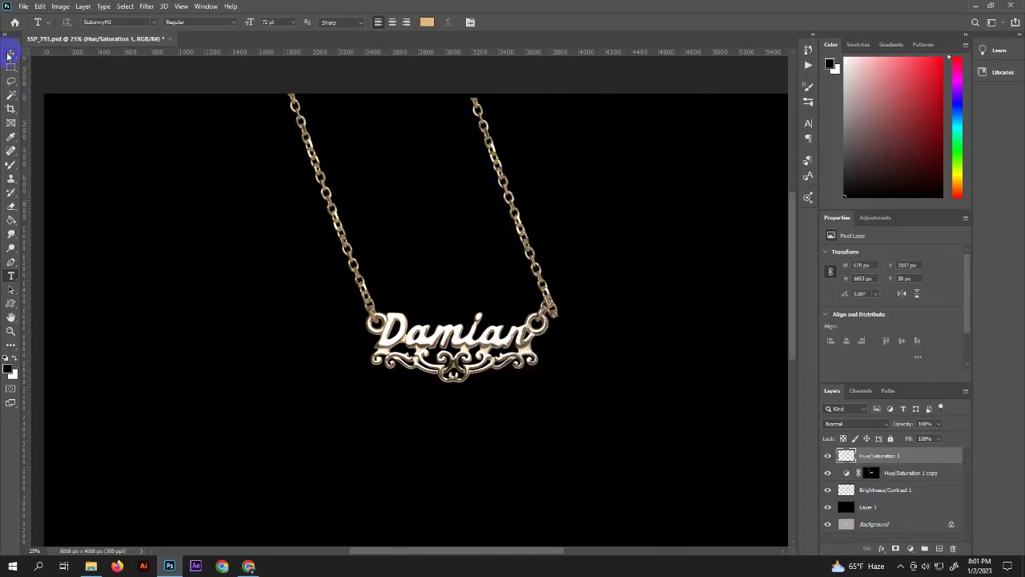
pyautogui.hotkey('ctrl', 't')
pyautogui.rightClick(499, 211)
pyautogui.click(550, 390)
pyautogui.moveTo(496, 254); pyautogui.dragTo(570, 254)
pyautogui.press('Return')
# Step: Zoom in and nudge the right chain down onto the end ring
pyautogui.hotkey('ctrl', '+')
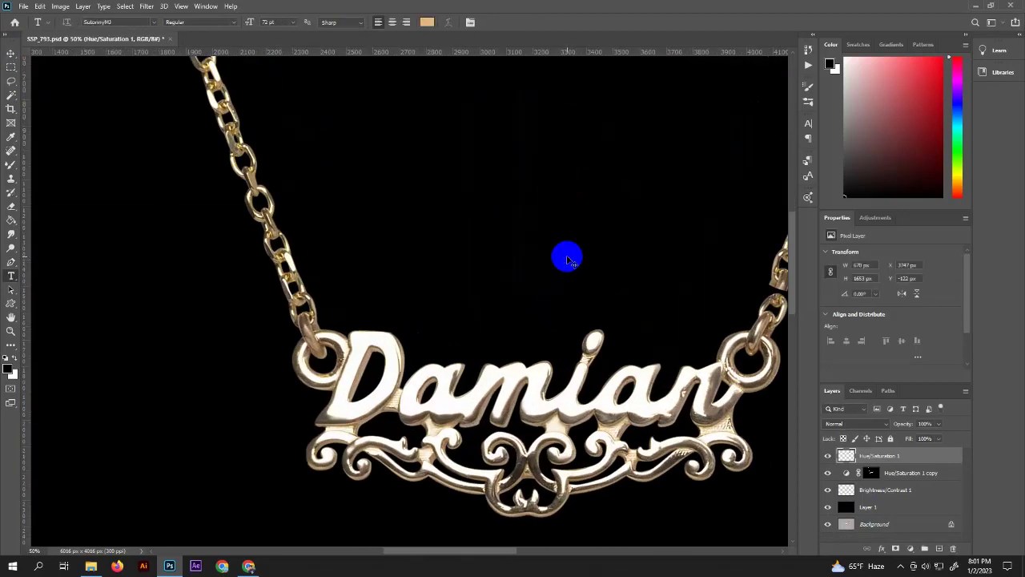
pyautogui.hotkey('ctrl', '+')
pyautogui.press('v')
pyautogui.moveTo(505, 250); pyautogui.dragTo(521, 315)
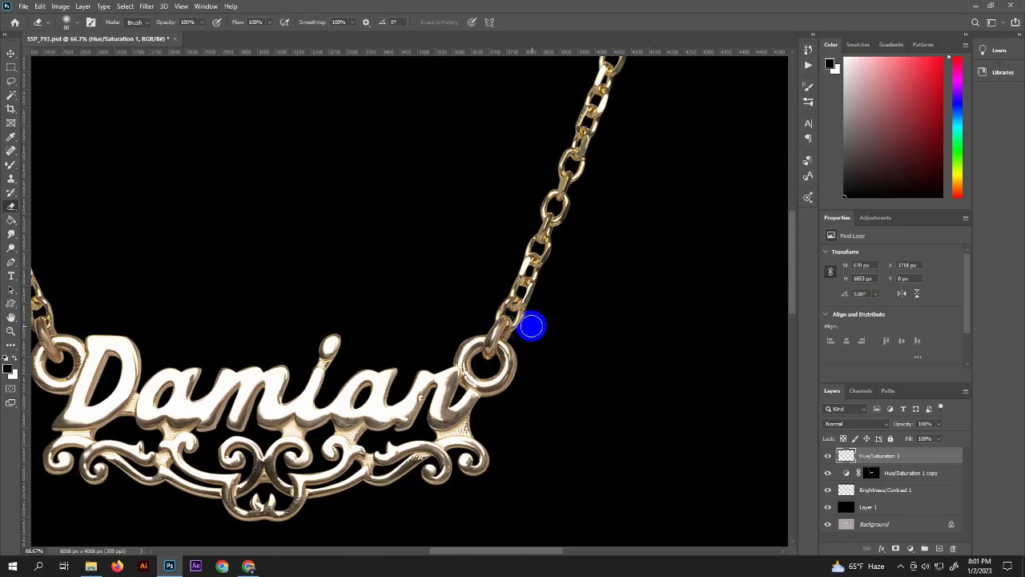
pyautogui.hotkey('ctrl', '-')
pyautogui.hotkey('ctrl', '-')
pyautogui.hotkey('ctrl', '-')
pyautogui.hotkey('ctrl', '-')
# Step: Duplicate the necklace group, squash it to about a third and flip it below the pendant
pyautogui.keyDown('shift'); pyautogui.click(881, 489); pyautogui.keyUp('shift')
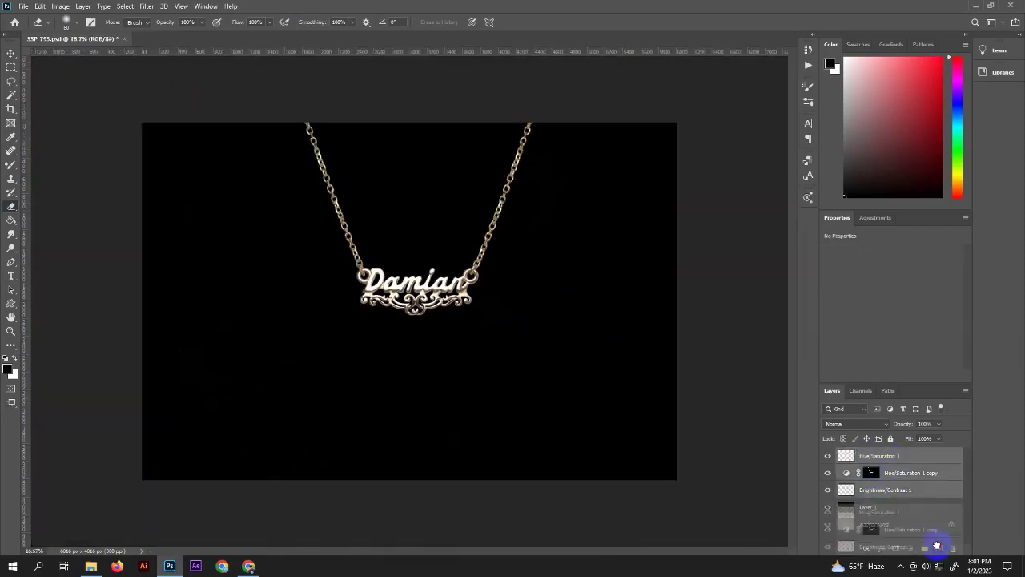
pyautogui.moveTo(881, 490); pyautogui.dragTo(938, 548)
pyautogui.hotkey('ctrl', 't')
pyautogui.moveTo(478, 121)
pyautogui.mouseDown()
pyautogui.moveTo(412, 435)
pyautogui.moveTo(425, 141)
pyautogui.moveTo(446, 191)
pyautogui.mouseUp()
pyautogui.moveTo(418, 122)
pyautogui.mouseDown()
pyautogui.moveTo(435, 430)
pyautogui.moveTo(451, 398)
pyautogui.moveTo(419, 425)
pyautogui.mouseUp()
pyautogui.press('Return')
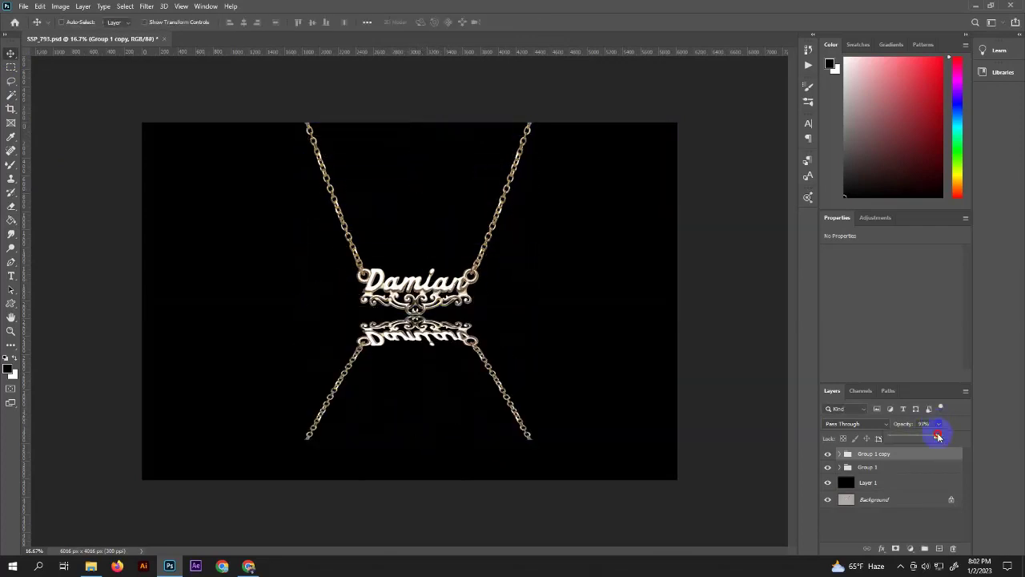
# Step: Fade the reflection with soft black brush strokes on a new layer and frame a 1:1 crop
pyautogui.click(938, 548)
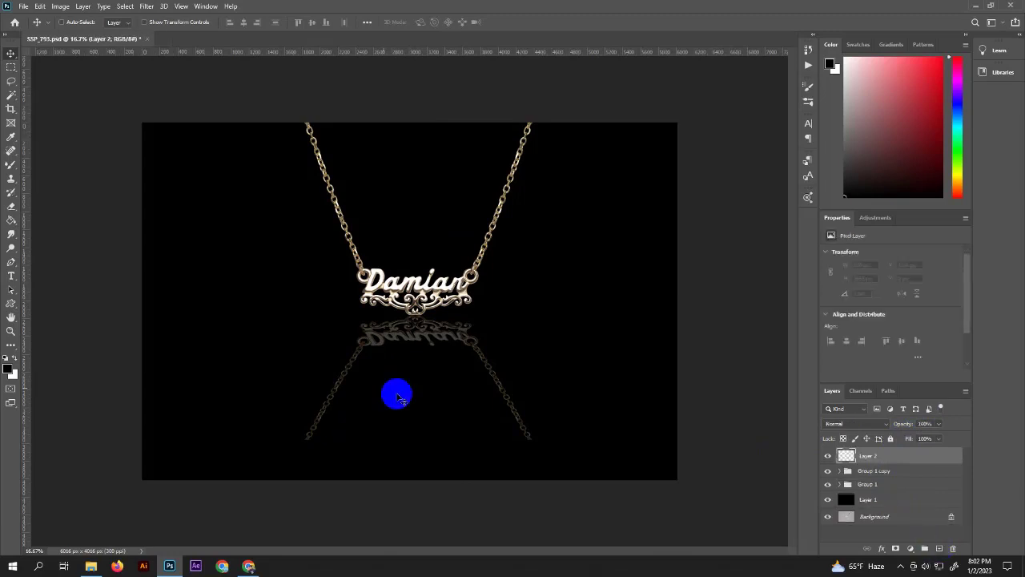
pyautogui.press('b')
pyautogui.rightClick(233, 314)
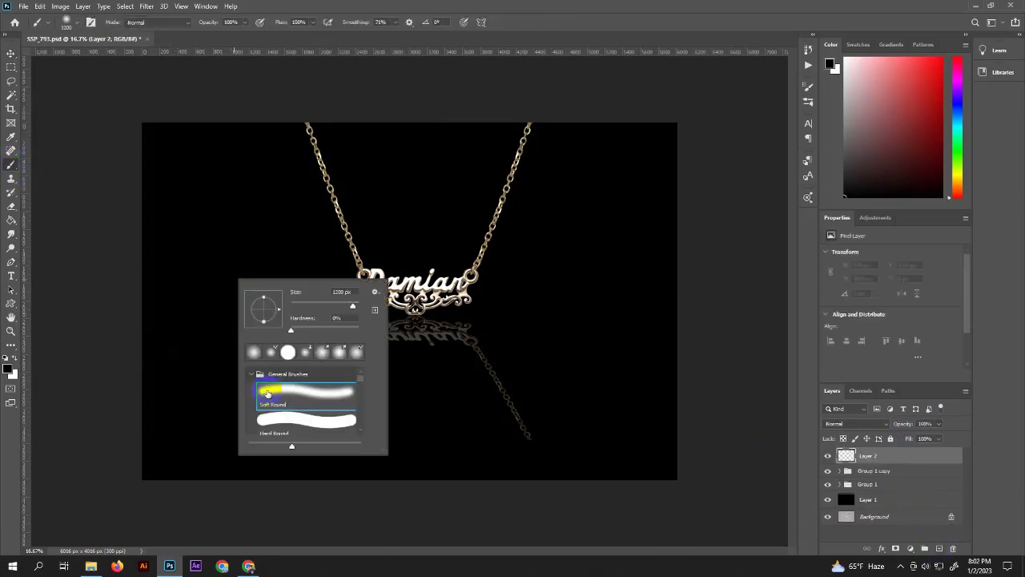
pyautogui.press('Escape')
pyautogui.moveTo(556, 440); pyautogui.dragTo(359, 368)
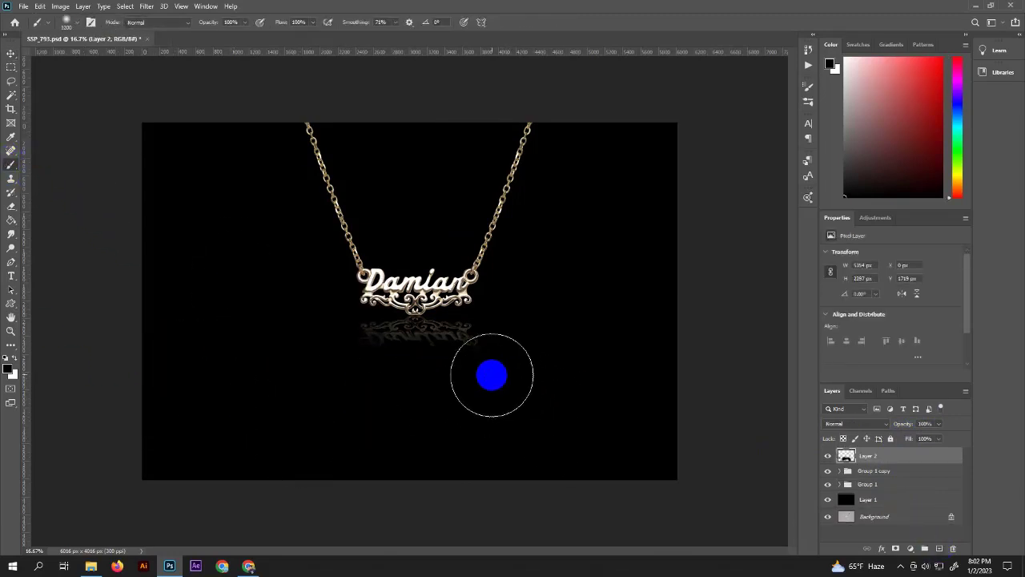
pyautogui.moveTo(491, 375); pyautogui.dragTo(334, 390)
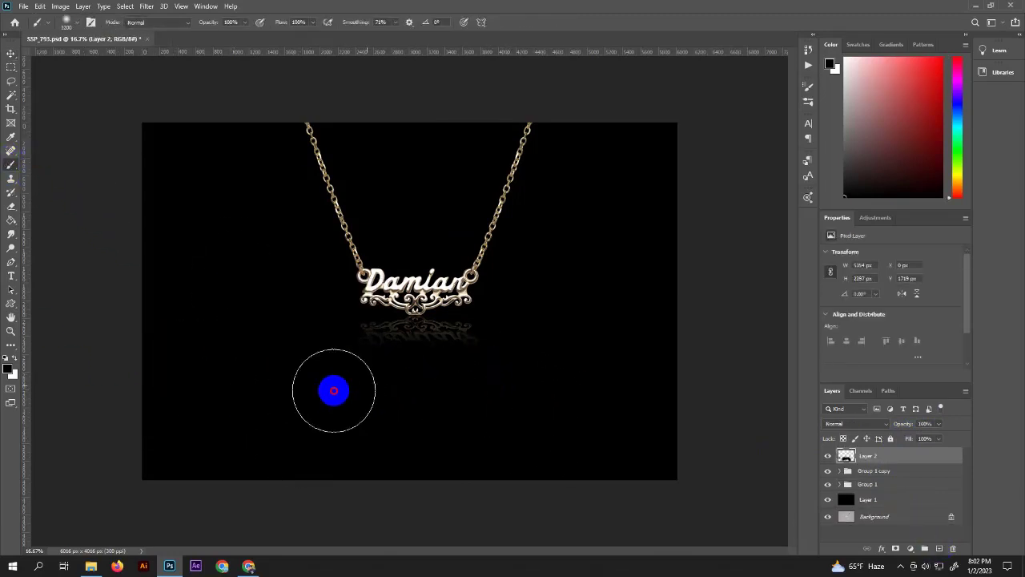
pyautogui.click(12, 108)
pyautogui.moveTo(293, 478); pyautogui.dragTo(443, 439)
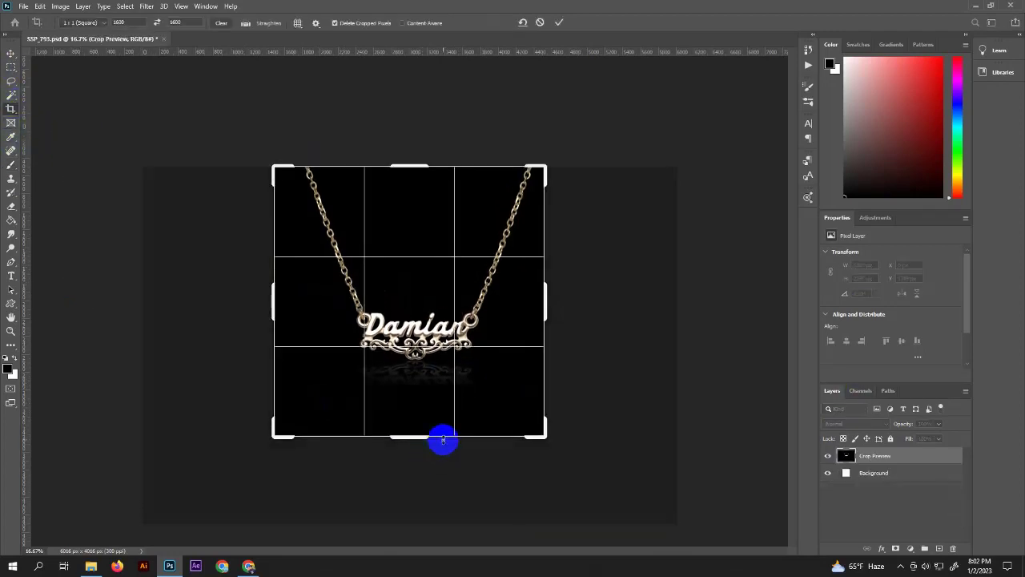
# Step: Apply the square crop, group the necklace and reflection layers, and centre them
pyautogui.press('Return')
pyautogui.keyDown('shift'); pyautogui.click(867, 489); pyautogui.keyUp('shift')
pyautogui.hotkey('ctrl', 'g')
pyautogui.press('v')
pyautogui.moveTo(470, 339); pyautogui.dragTo(452, 340)
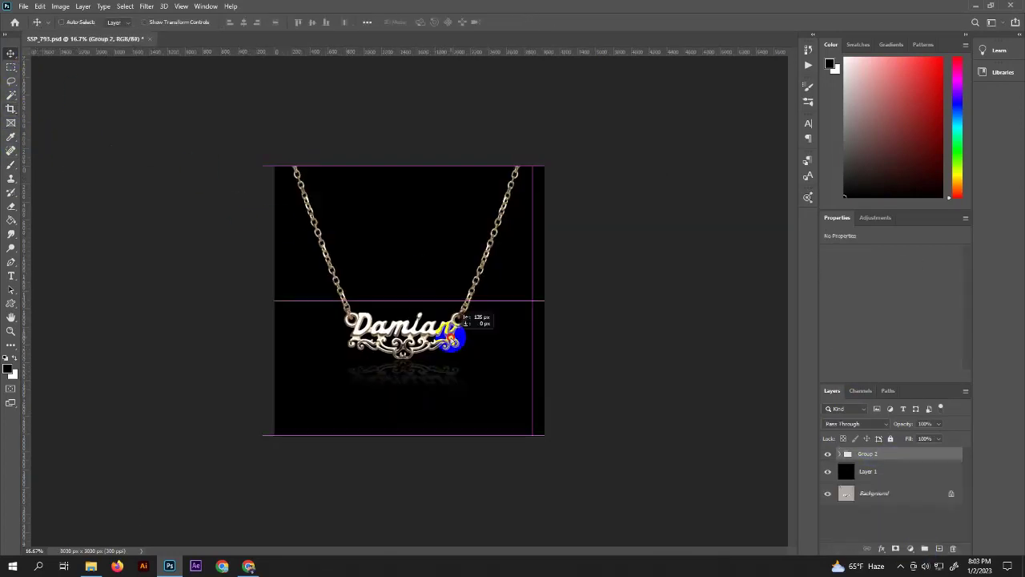
# Step: Save a JPEG copy named SSP_793 NEW, accept the quality options, and close the document
pyautogui.click(23, 6)
pyautogui.click(37, 134)
pyautogui.click(208, 246)
pyautogui.click(208, 253)
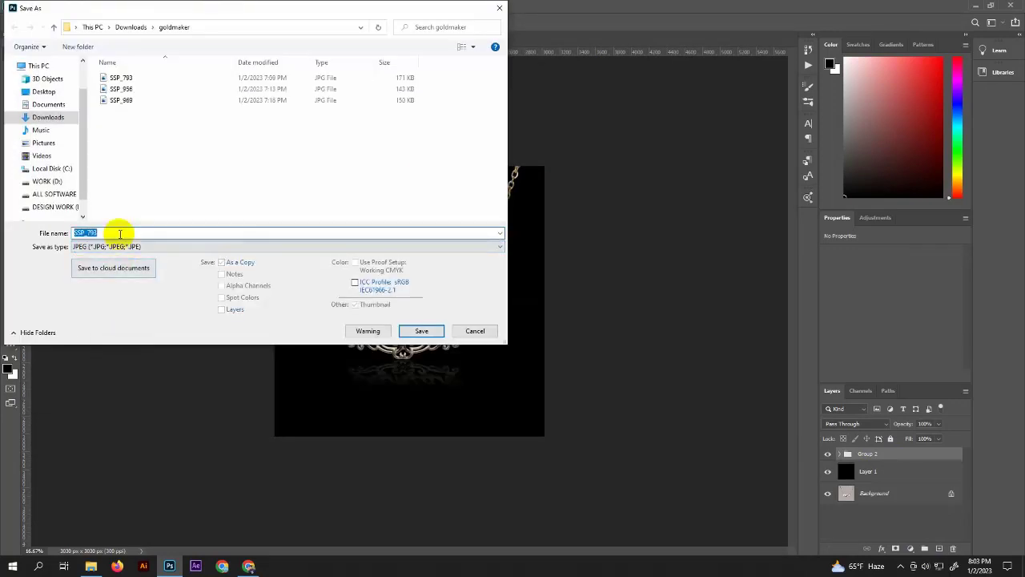
pyautogui.press('Return')
pyautogui.press('Return')
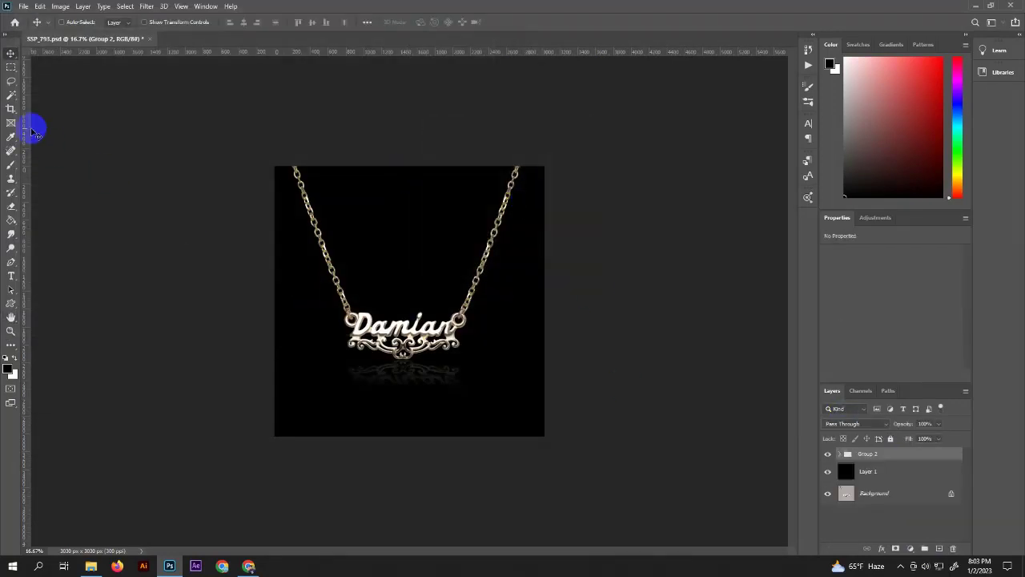
pyautogui.click(10, 108)
pyautogui.moveTo(544, 313)
pyautogui.mouseDown()
pyautogui.moveTo(613, 314)
pyautogui.moveTo(561, 339)
pyautogui.mouseUp()
pyautogui.press('Return')
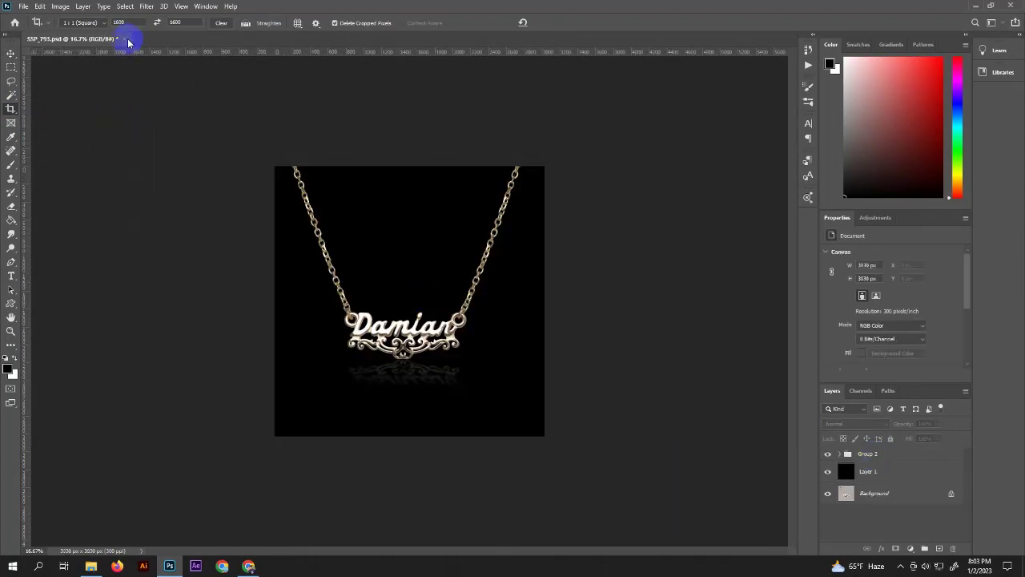
pyautogui.click(125, 38)
pyautogui.click(517, 211)
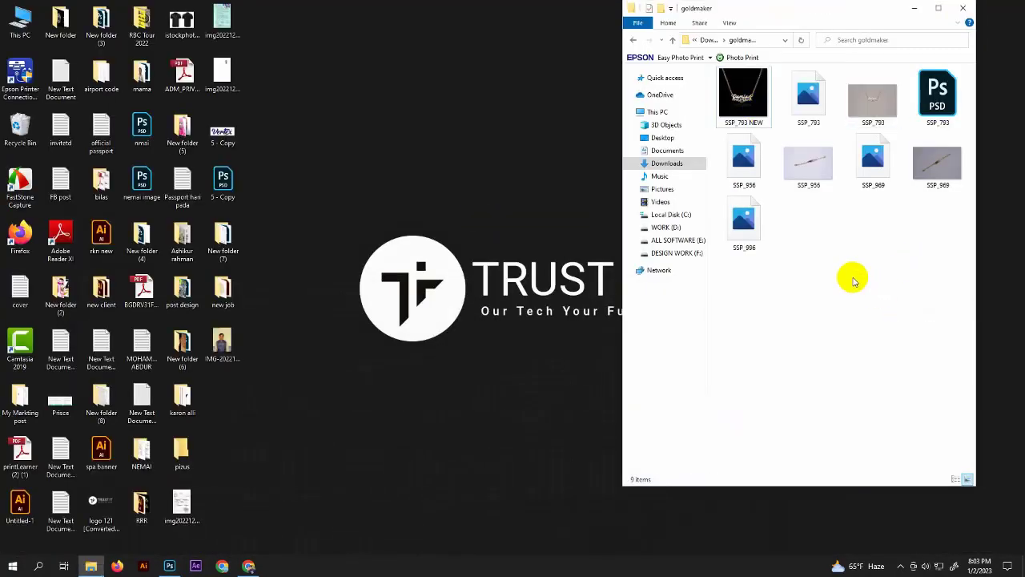
# Step: View SSP_793 NEW in the image viewer, close it, then open SSP_956
pyautogui.doubleClick(743, 94)
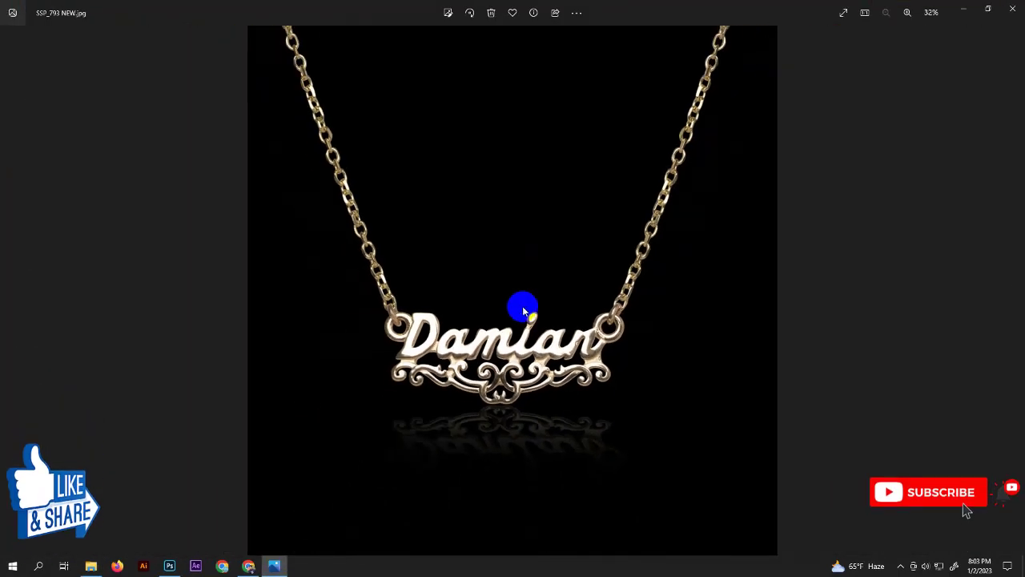
pyautogui.hotkey('alt', 'F4')
pyautogui.doubleClick(935, 168)
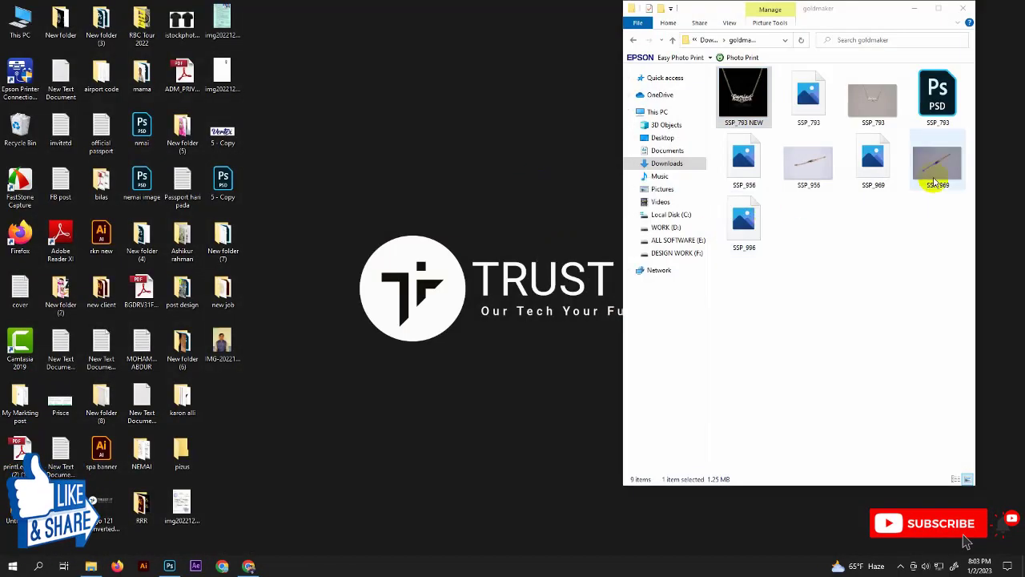